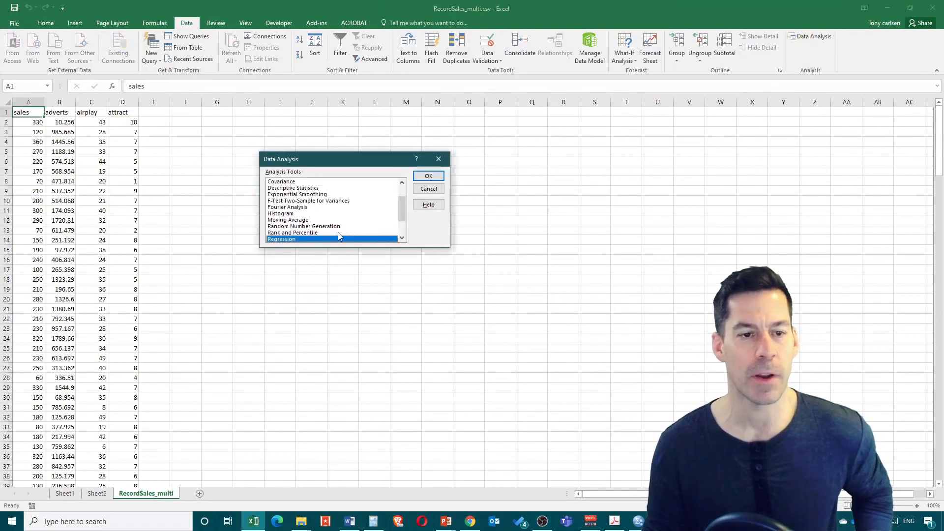
Step: Run a regression on the selected sales data with residuals, standardized residuals, residual plots, line fit plots and normal probability plots
left_click(435, 177)
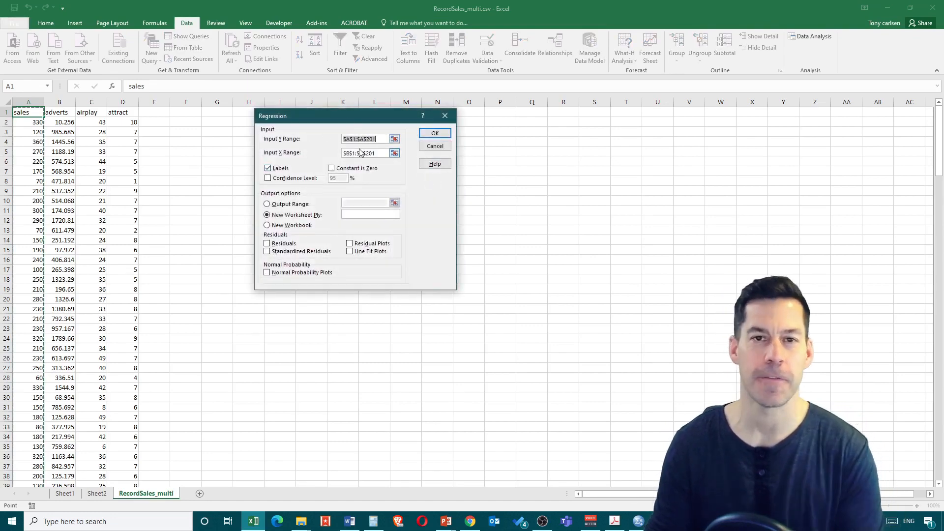
left_click(267, 244)
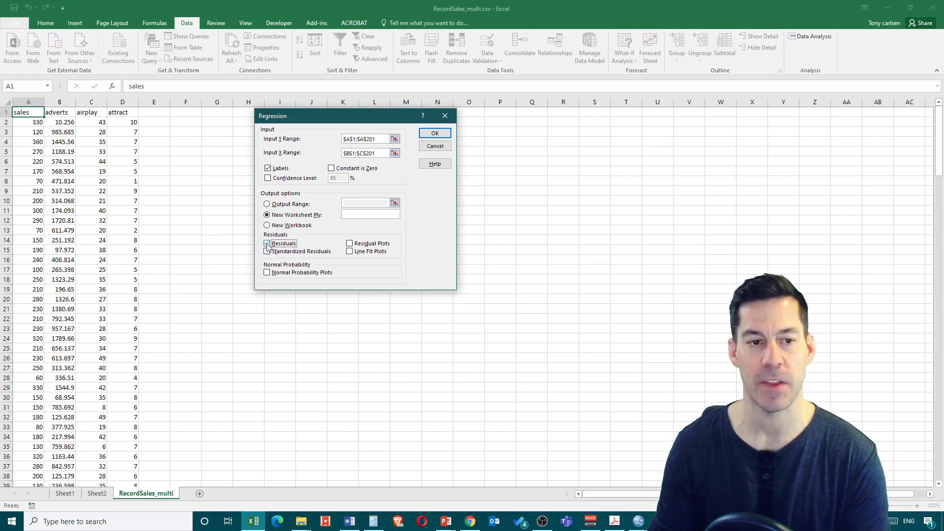
left_click(268, 252)
left_click(275, 273)
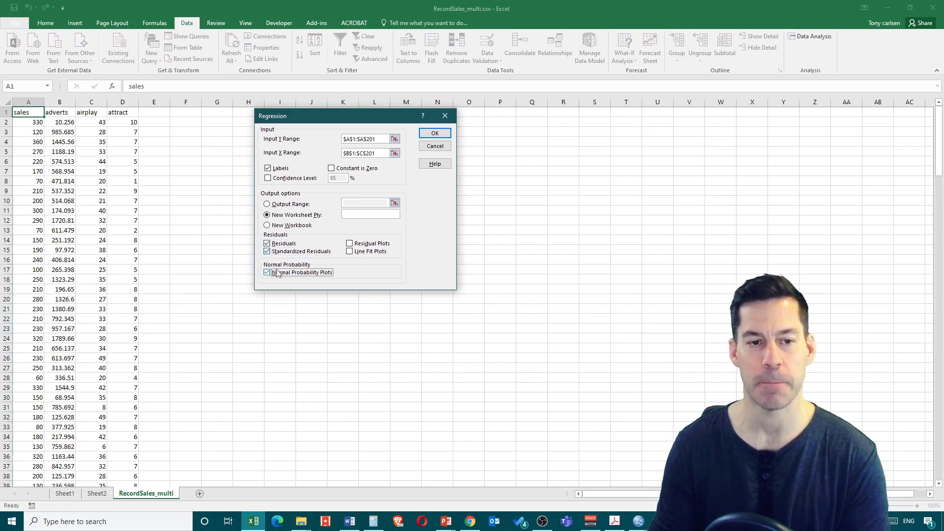
left_click(350, 243)
left_click(351, 253)
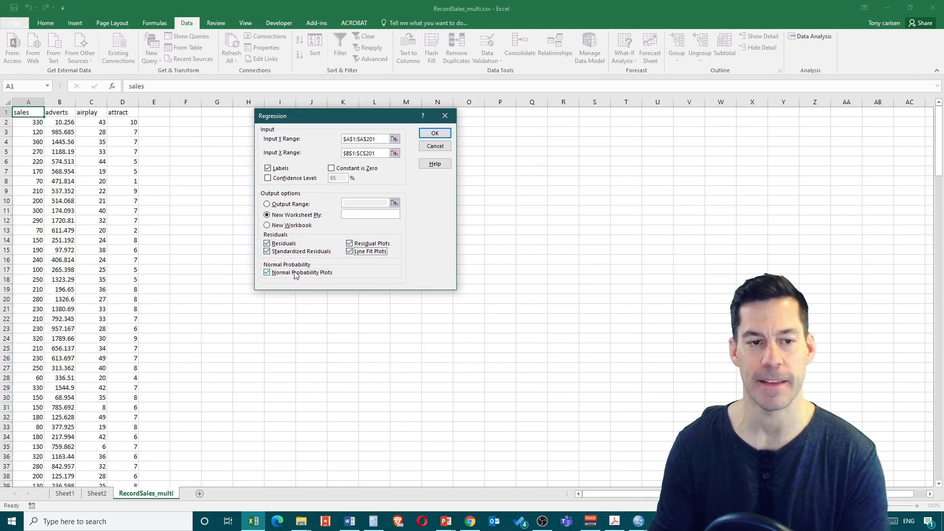
left_click(434, 134)
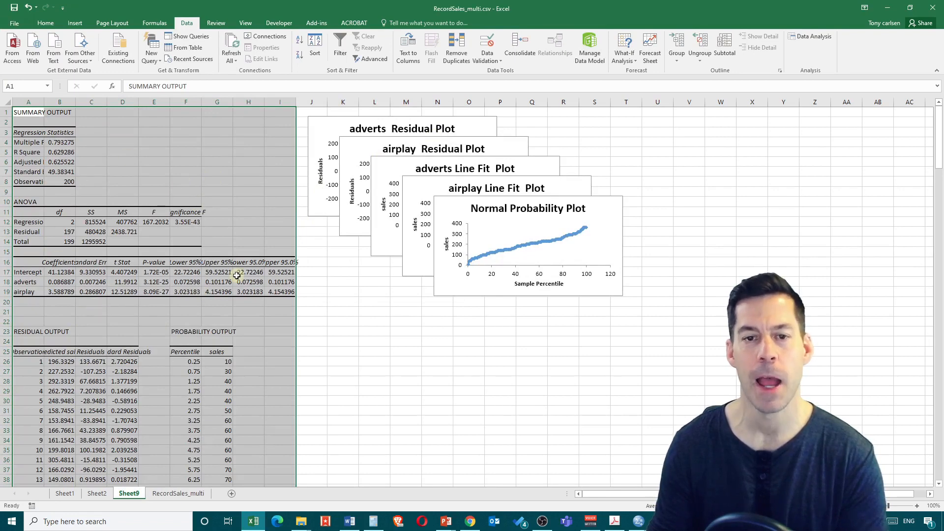
Step: Spread out the overlapping normal probability, line fit and residual plots so each chart can be seen separately
left_click_drag(613, 206, 801, 134)
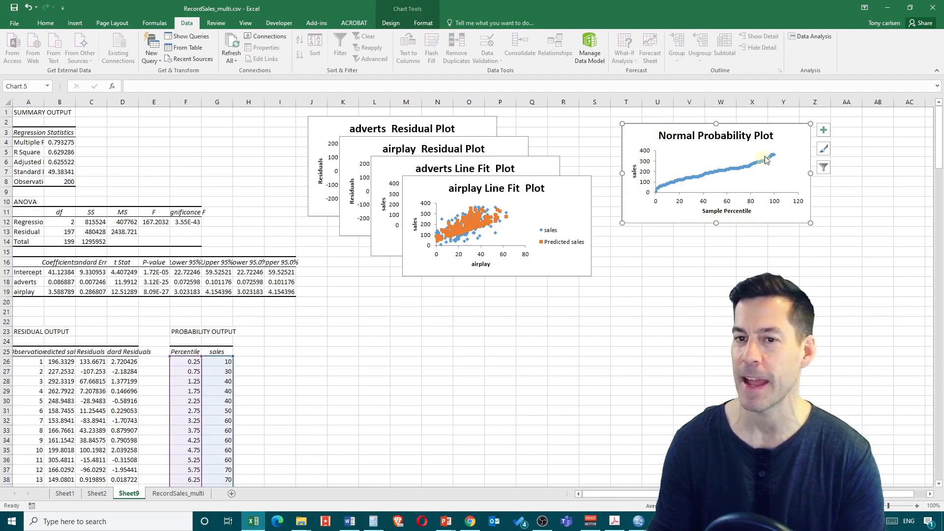
left_click_drag(561, 188, 797, 249)
left_click_drag(537, 180, 807, 360)
left_click_drag(515, 155, 496, 278)
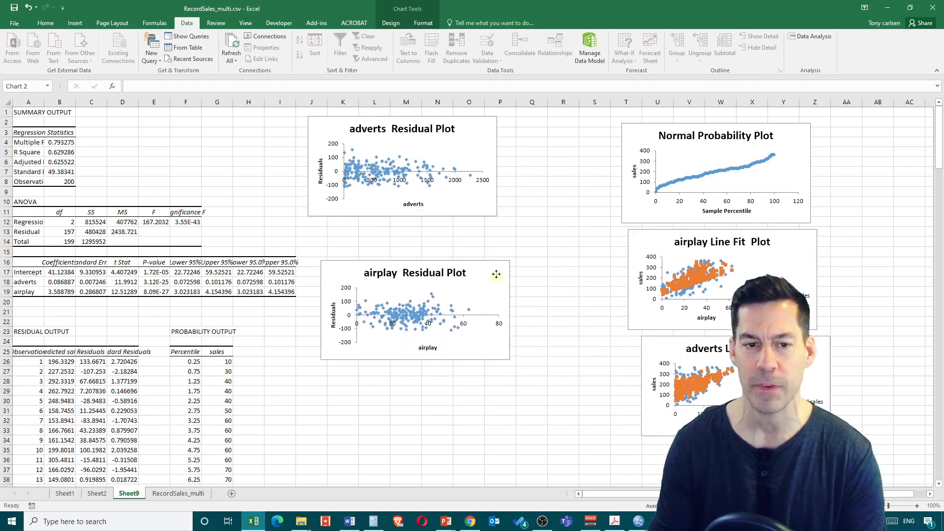
left_click_drag(483, 141, 487, 178)
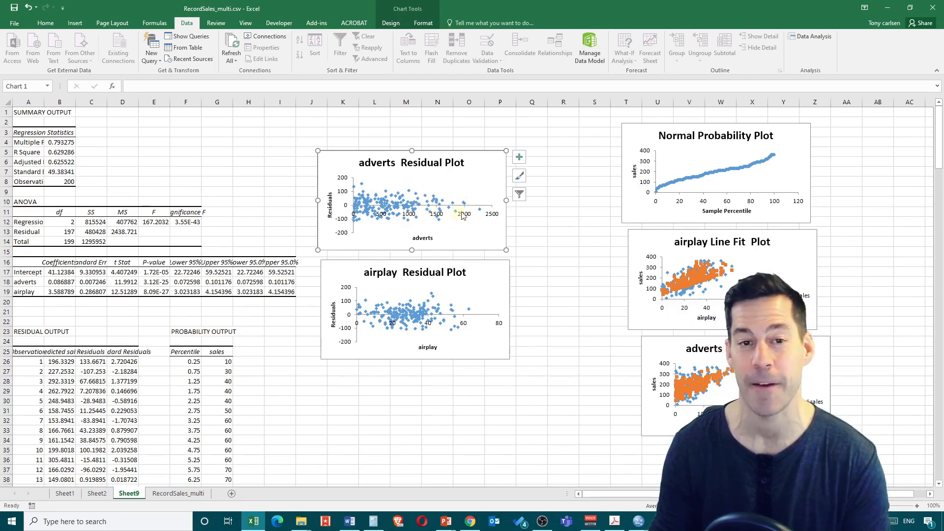
mouse_move(452, 212)
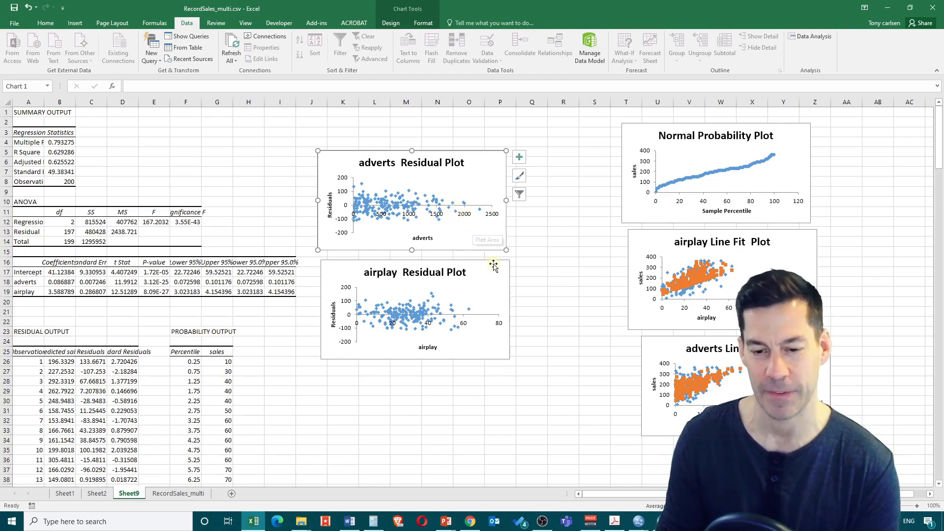
Step: Switch to JASP and add descriptives, collinearity diagnostics, residual statistics, Durbin-Watson and casewise diagnostics to the linear regression
left_click(688, 521)
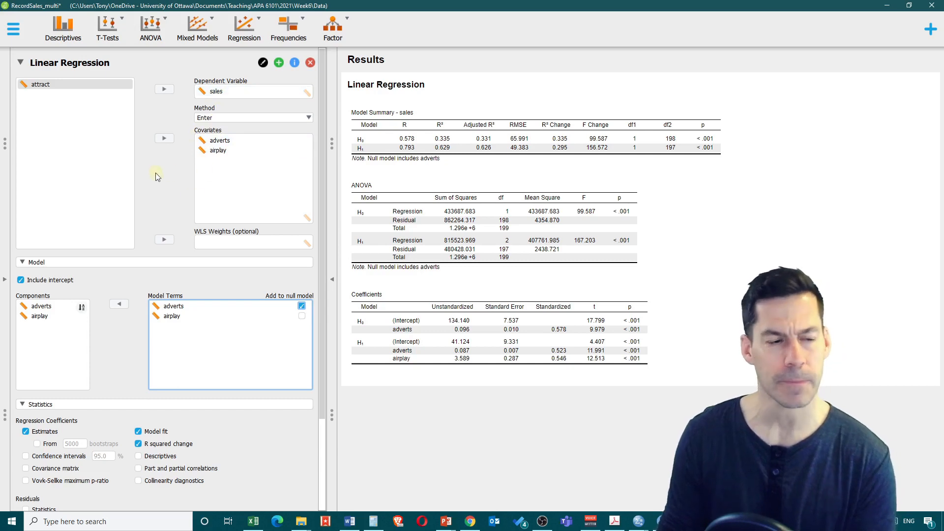
scroll(151, 143, "down", 1)
scroll(153, 145, "down", 3)
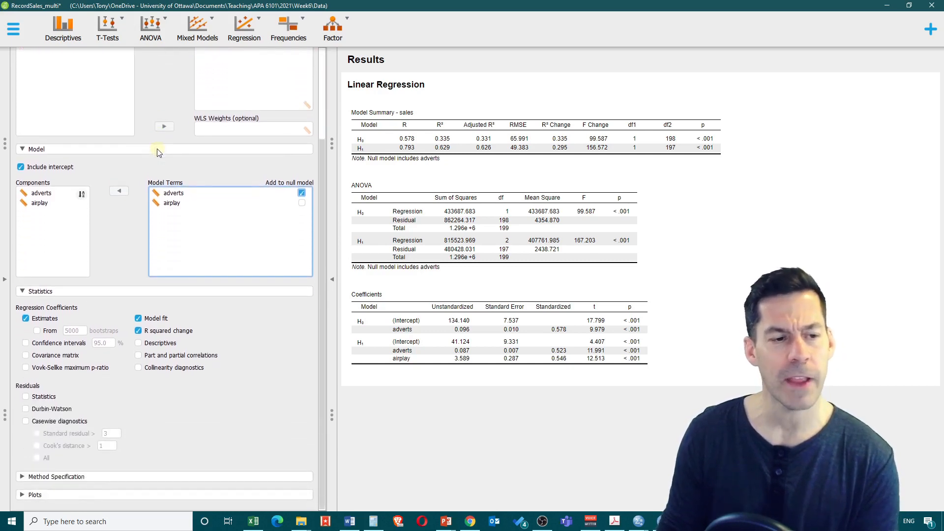
left_click(21, 150)
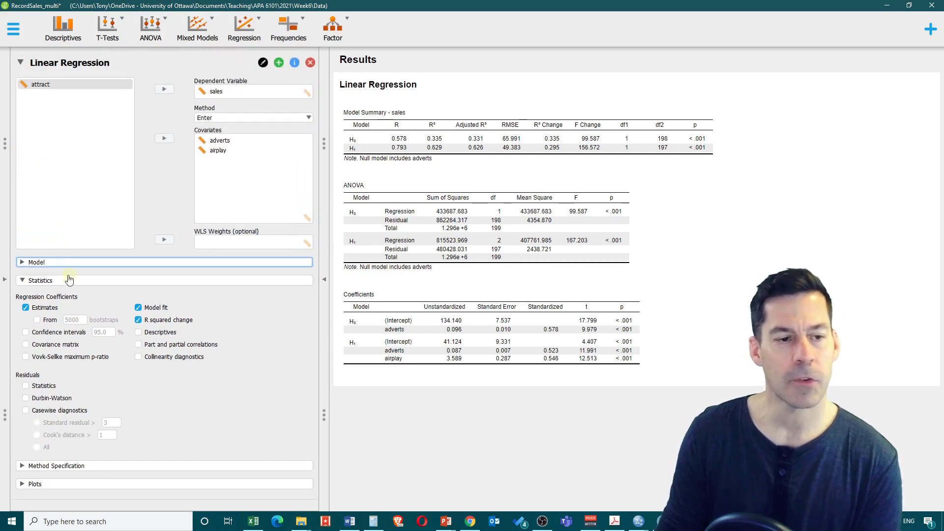
left_click(138, 308)
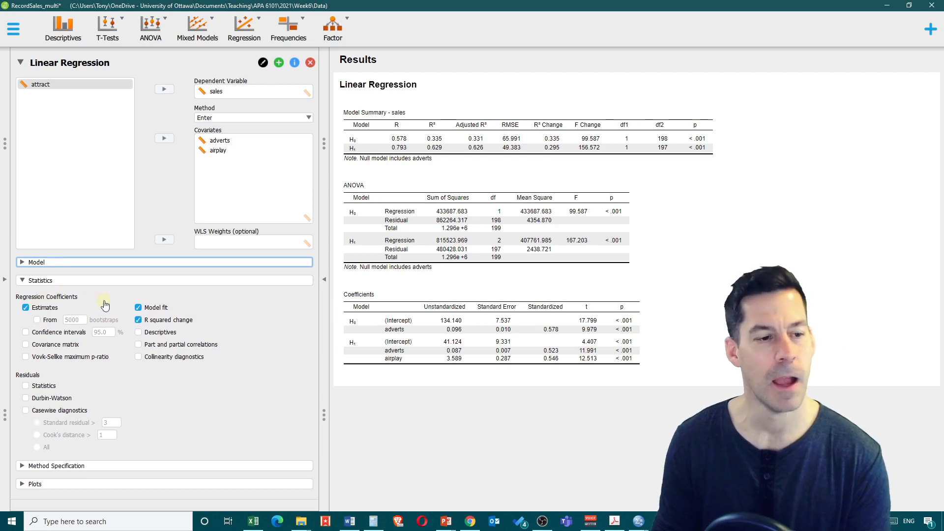
left_click(138, 334)
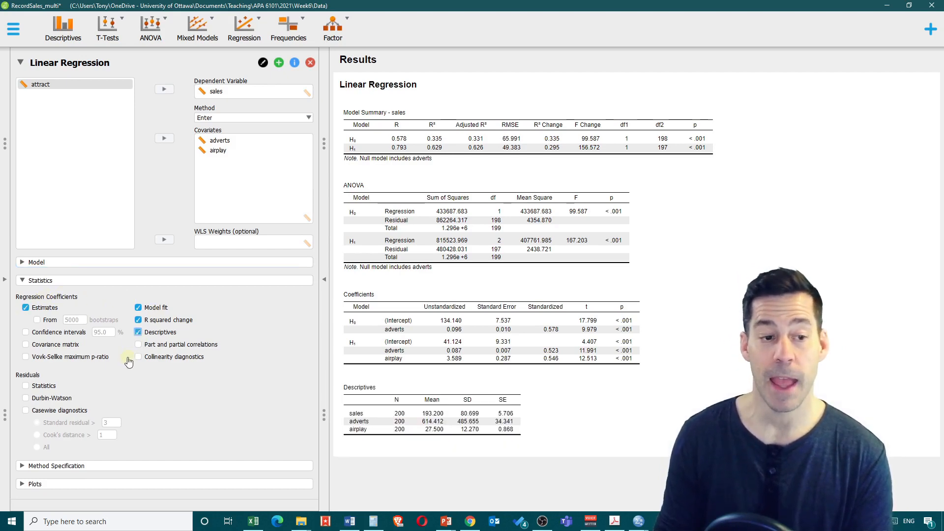
left_click(138, 359)
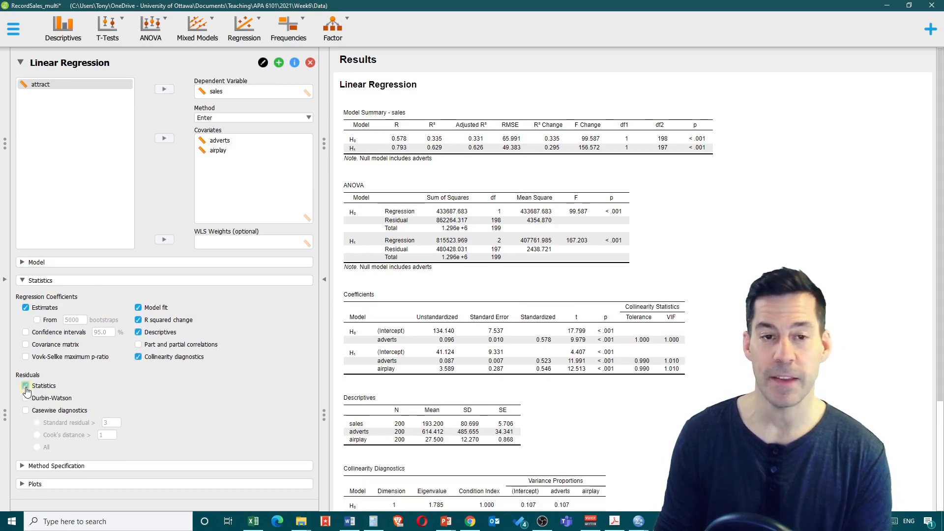
left_click(26, 412)
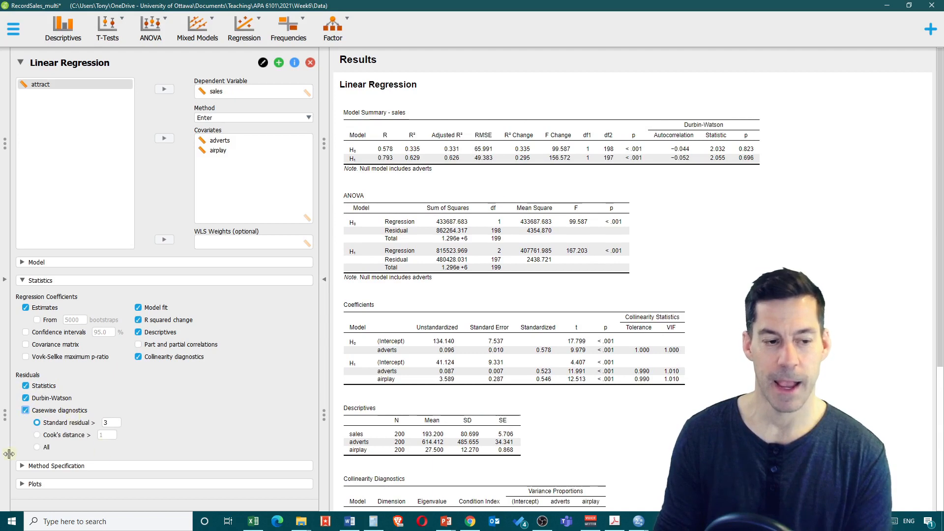
Step: Add the residuals vs. predicted plot and the Q-Q plot of standardized residuals to the regression output
left_click(22, 467)
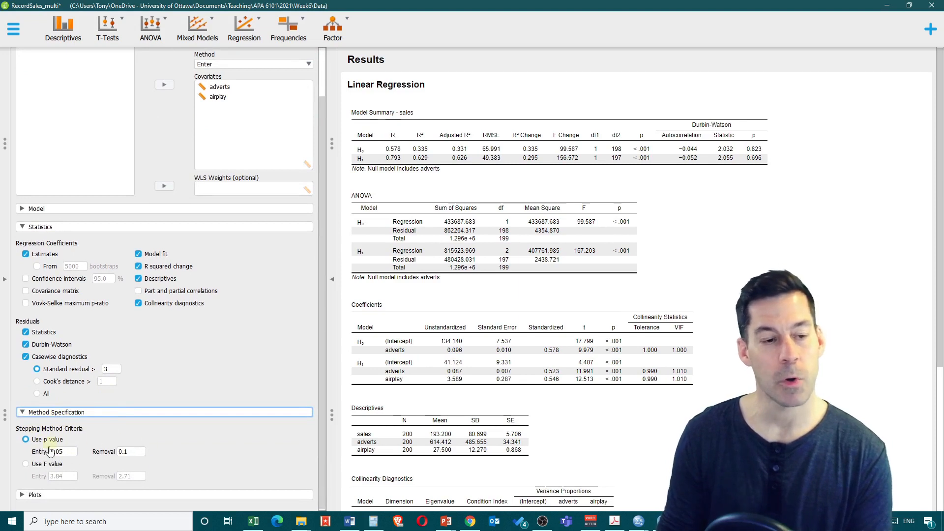
left_click(22, 414)
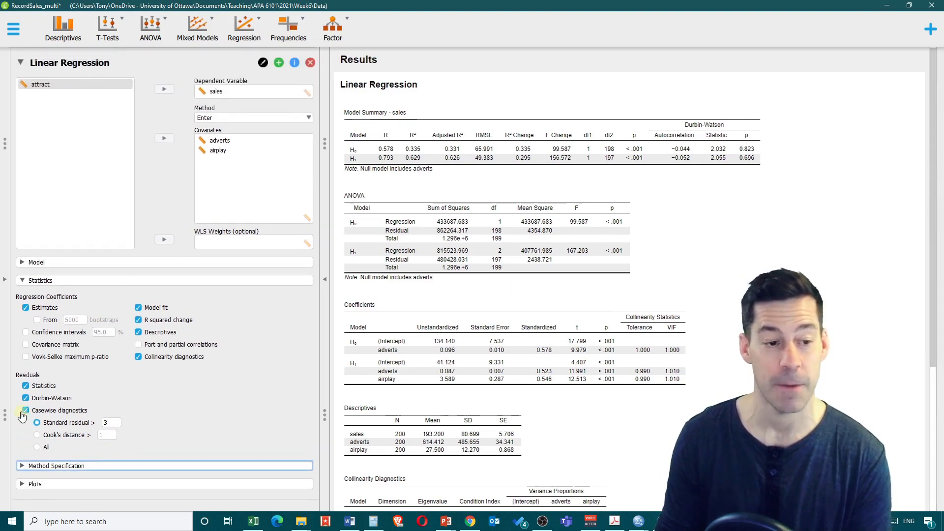
left_click(22, 485)
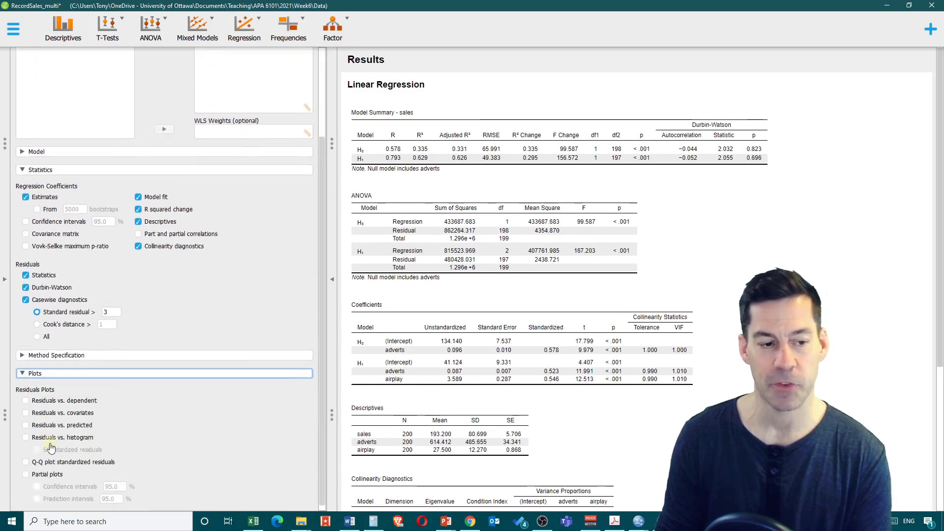
left_click(26, 421)
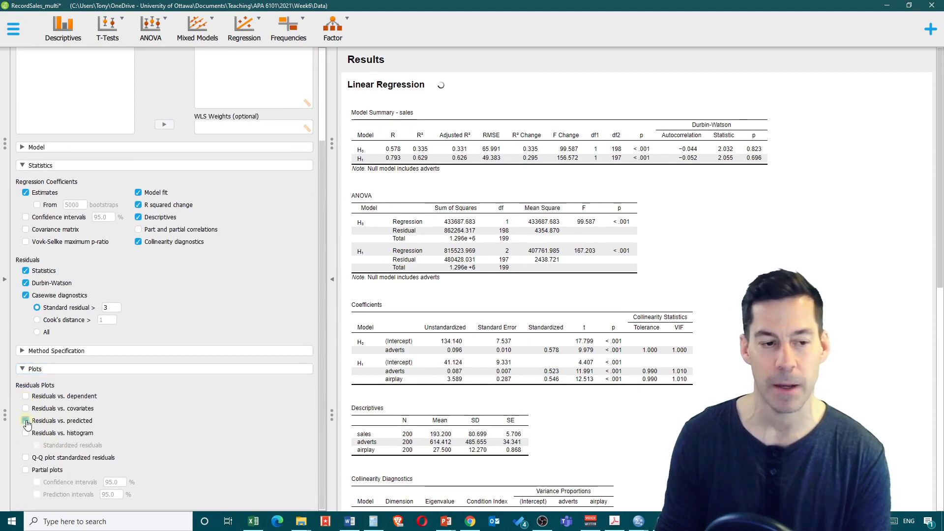
left_click(26, 458)
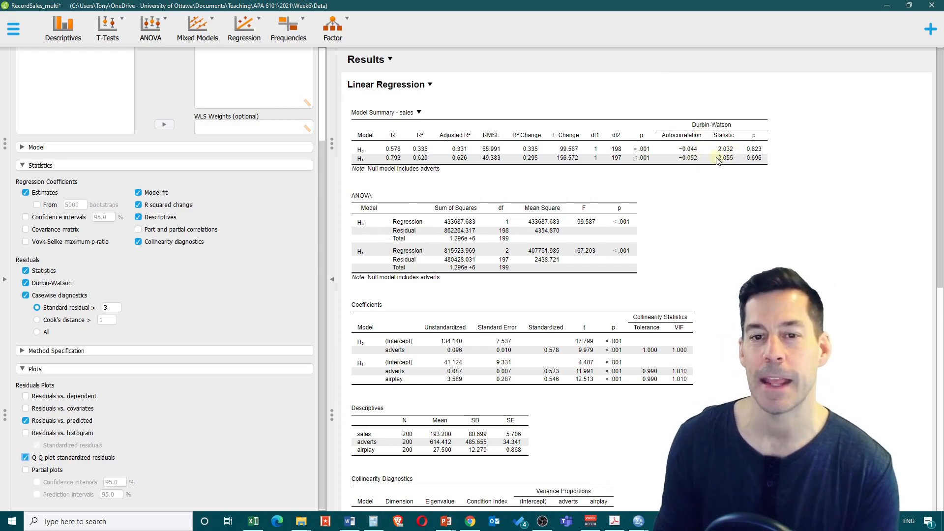
Step: Set the casewise diagnostics' standard residual threshold to 2.5, and switch the criterion to Cook's distance greater than 1
scroll(700, 190, "down", 3)
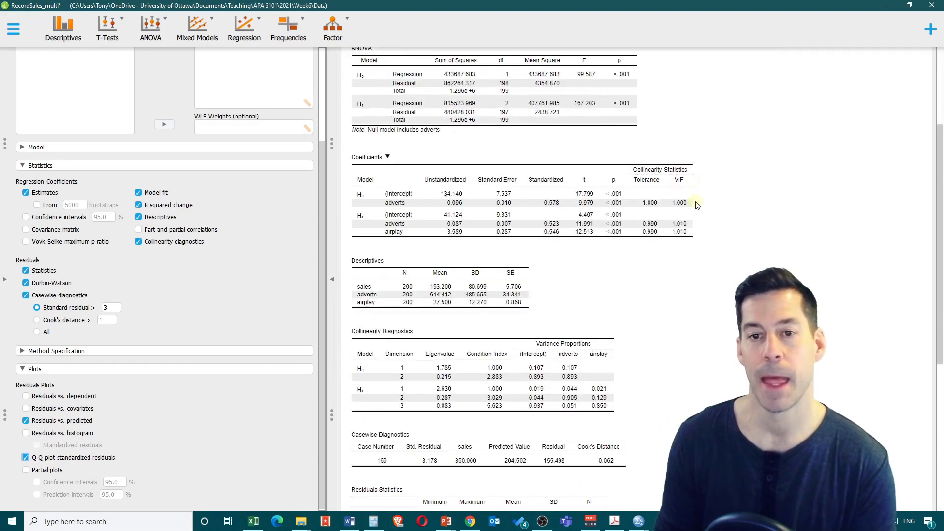
key("alt+Tab")
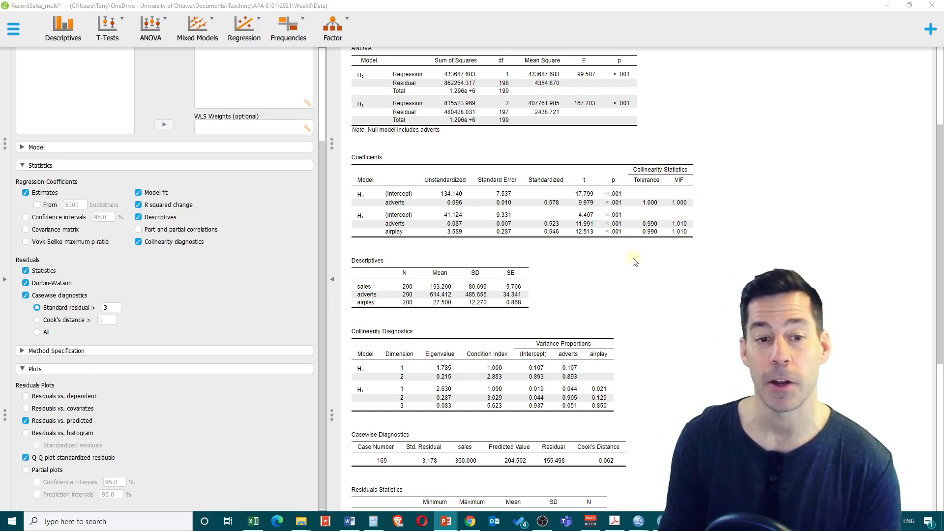
scroll(635, 279, "down", 5)
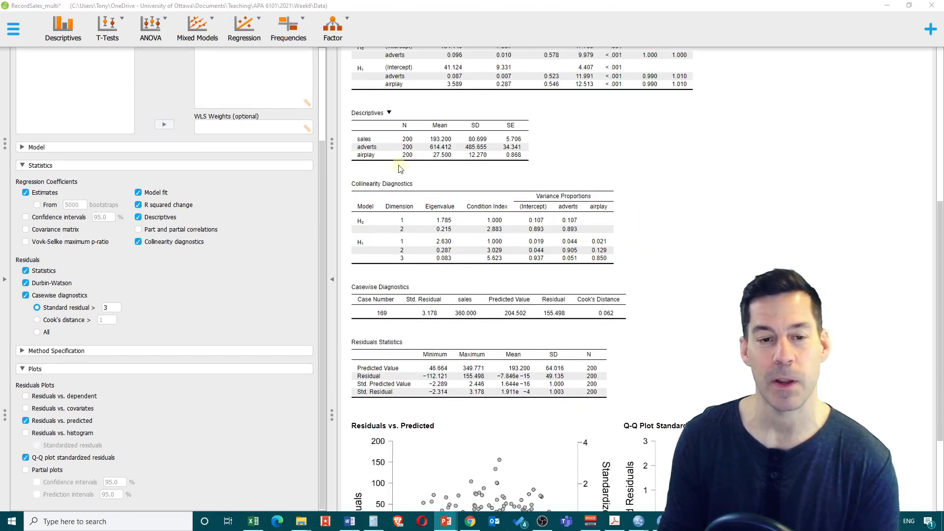
scroll(400, 168, "down", 3)
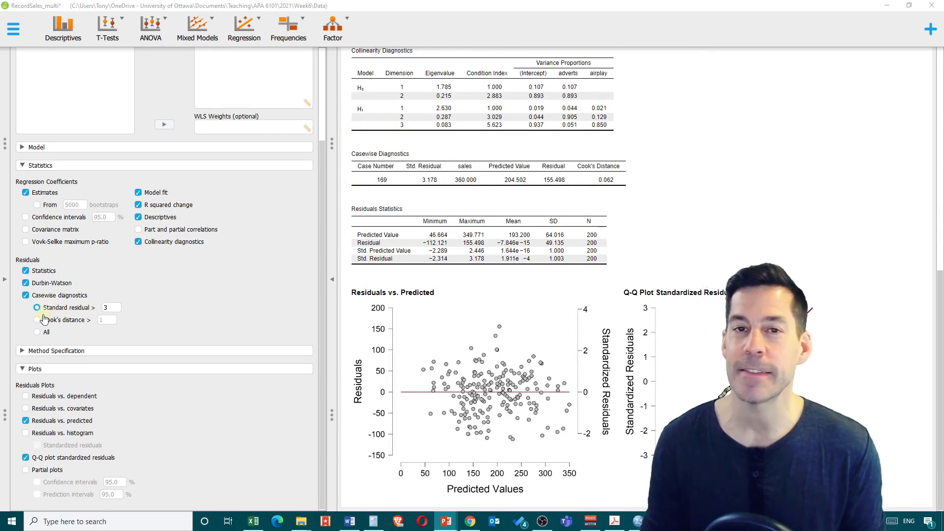
left_click(106, 310)
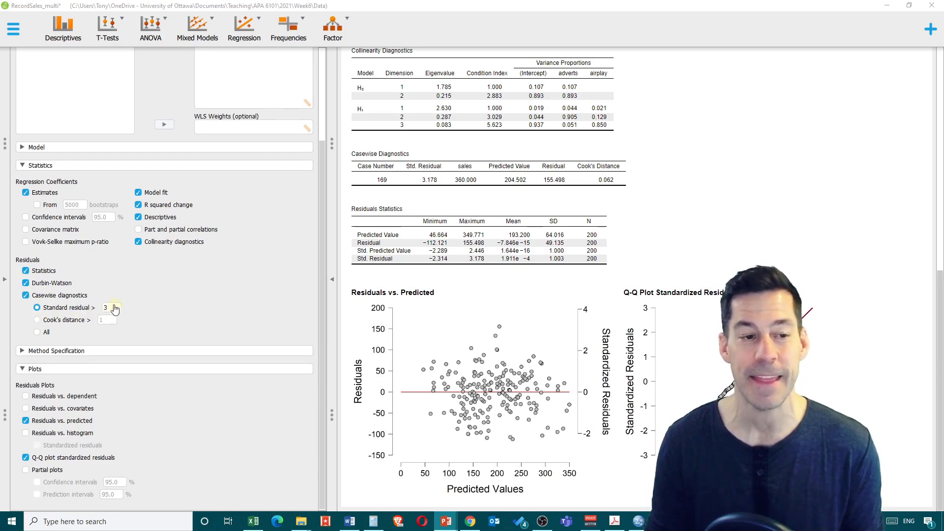
left_click(111, 308)
double_click(111, 308)
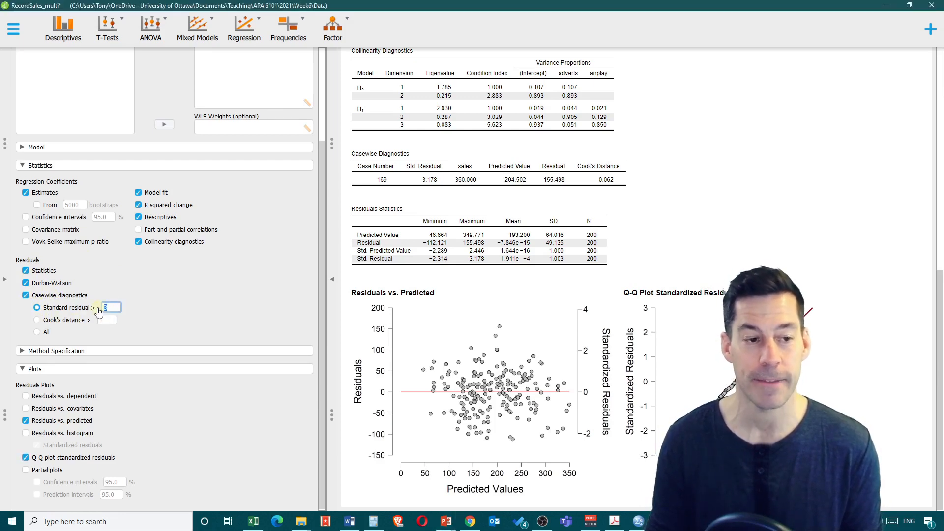
type("2.5")
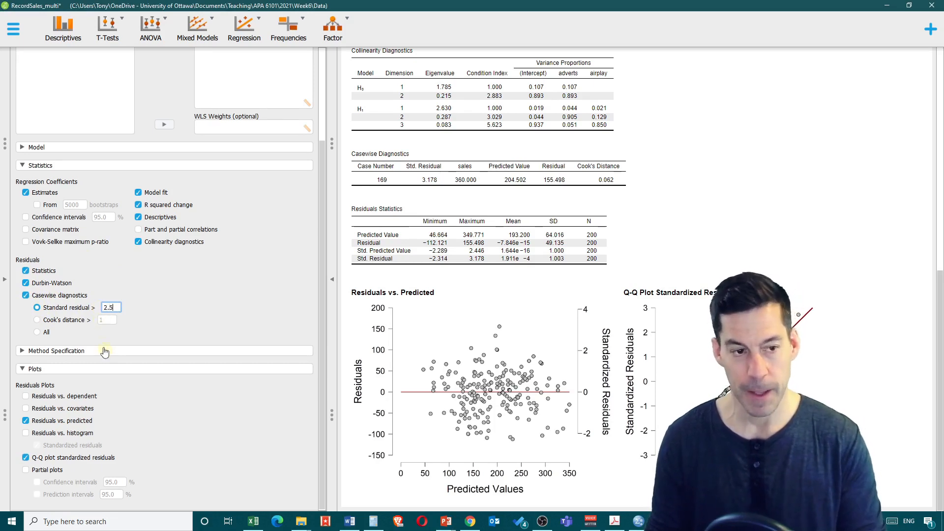
key("Tab")
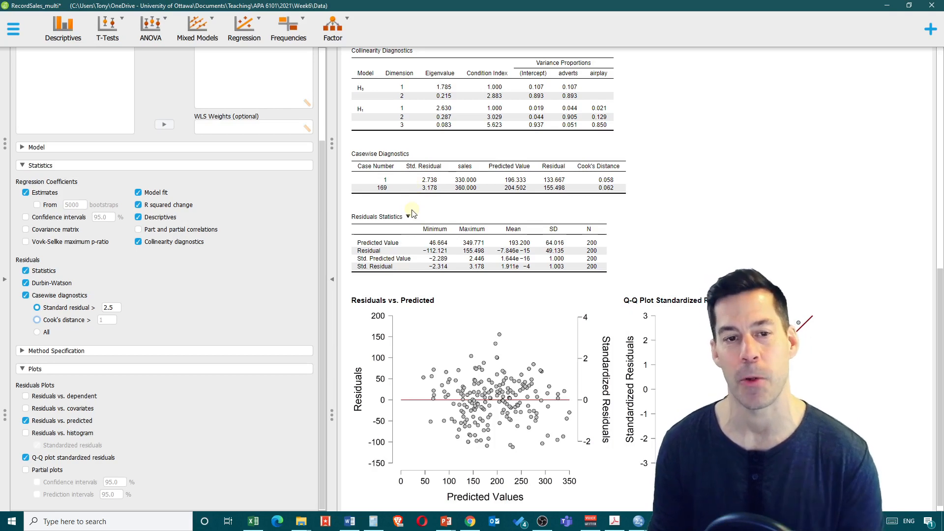
scroll(435, 256, "down", 1)
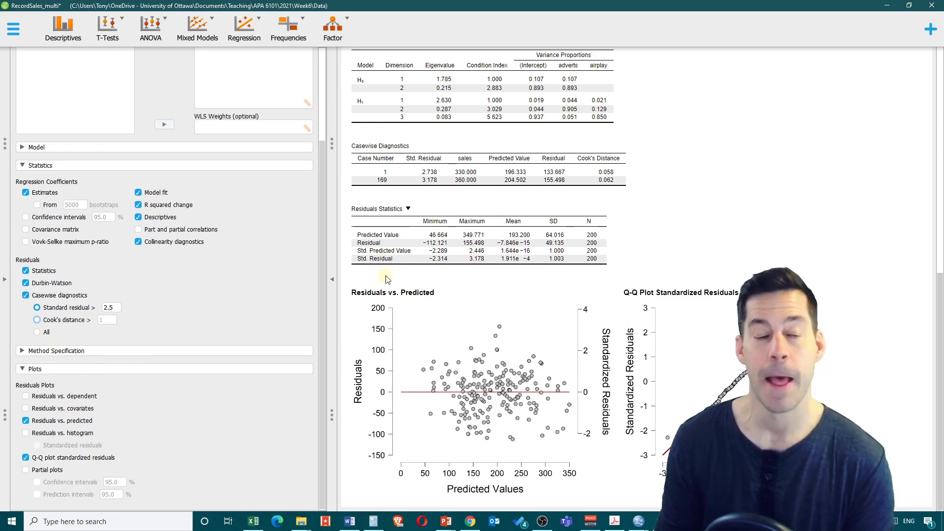
left_click(36, 321)
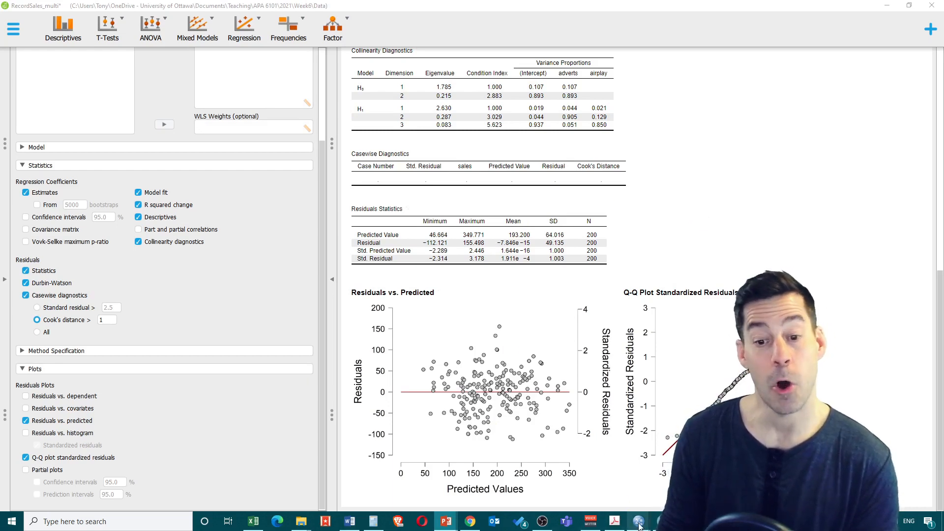
Step: Switch to the RecordSales_multi.sav data in SPSS and open the linear regression setup
mouse_move(642, 525)
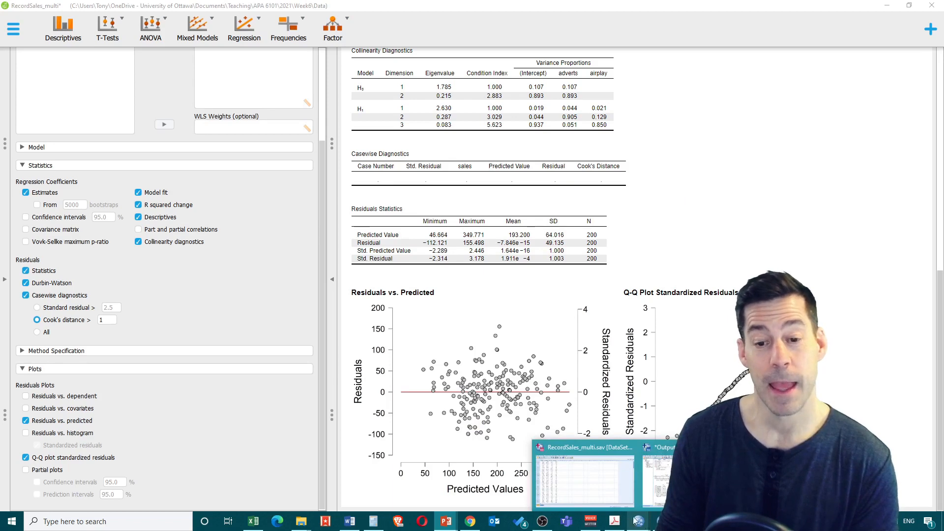
left_click(590, 479)
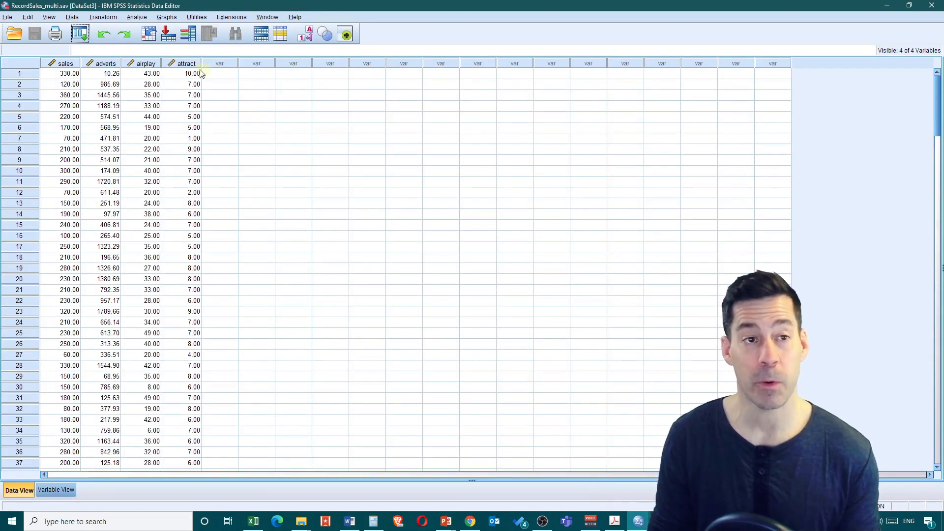
left_click(137, 18)
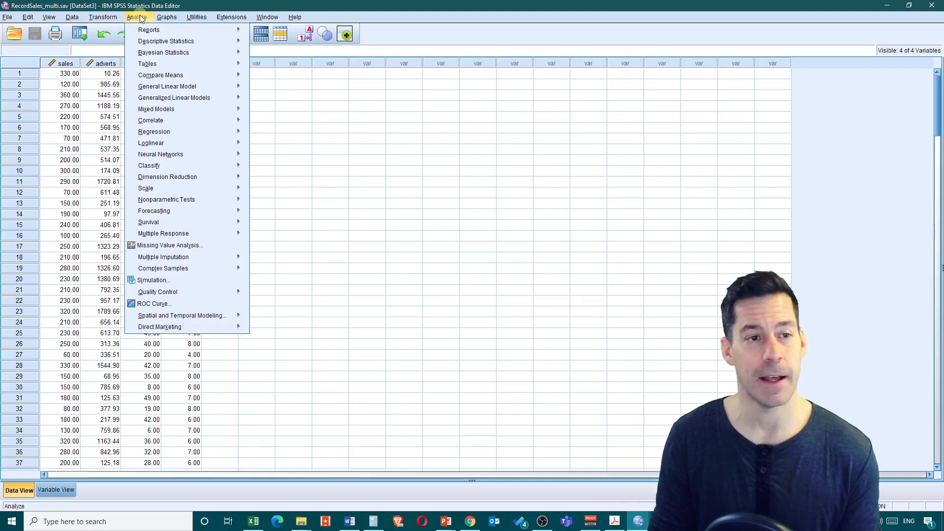
mouse_move(190, 131)
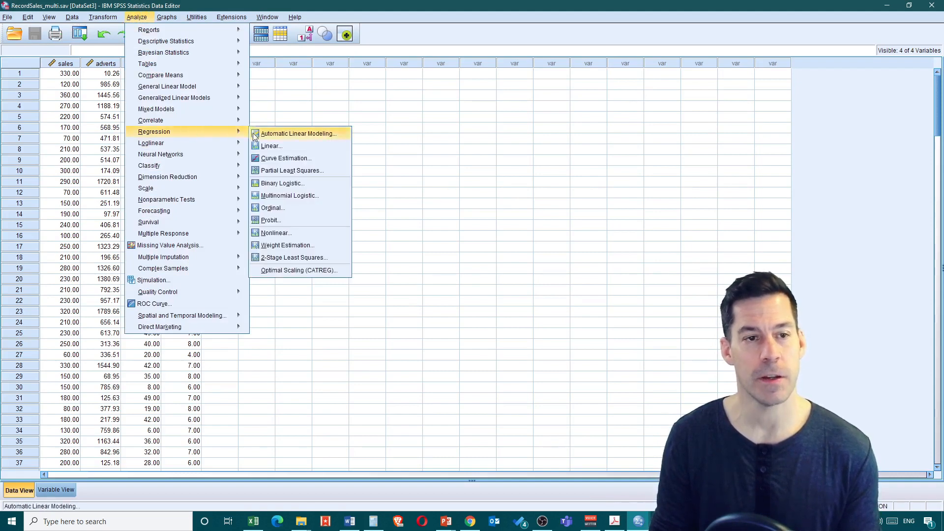
left_click(268, 146)
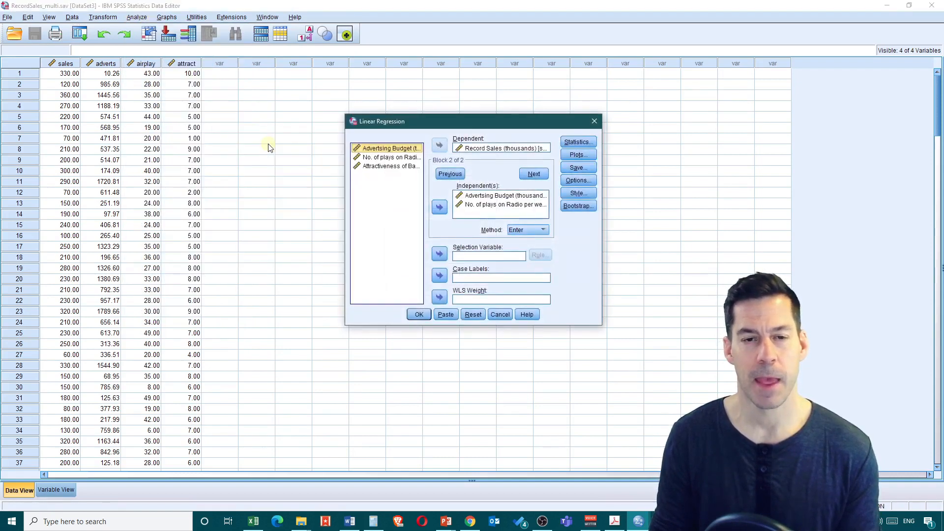
Step: Remove the advertising budget from the first predictor block, leaving one block with advertising budget and number of radio plays per week
left_click(441, 174)
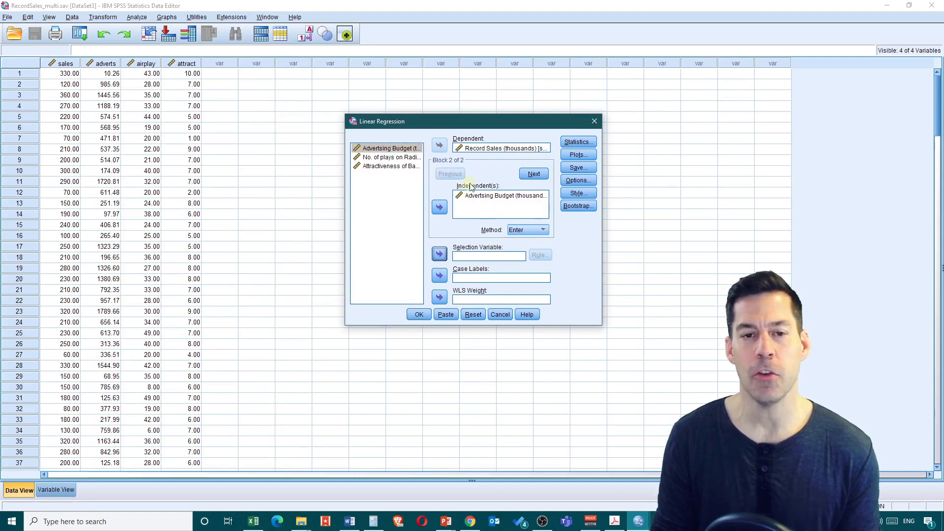
left_click(535, 175)
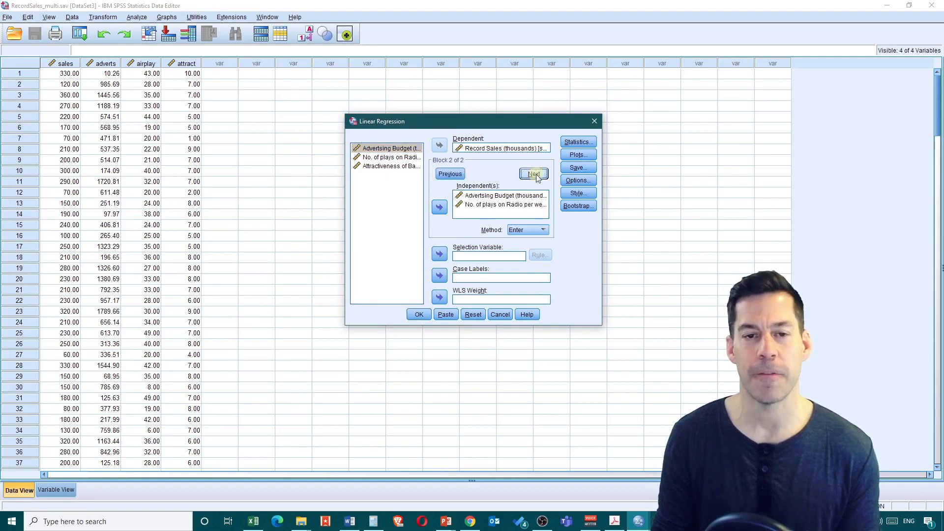
left_click(451, 175)
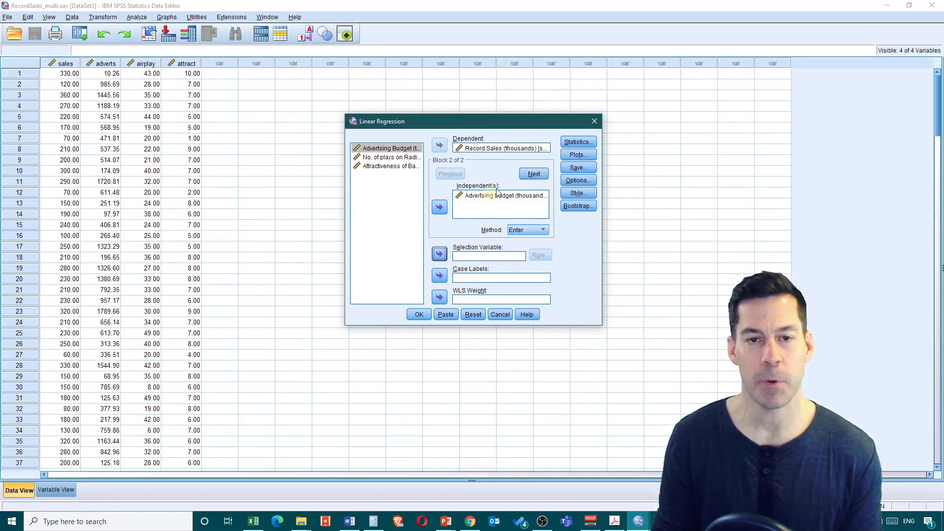
left_click(534, 174)
left_click(463, 176)
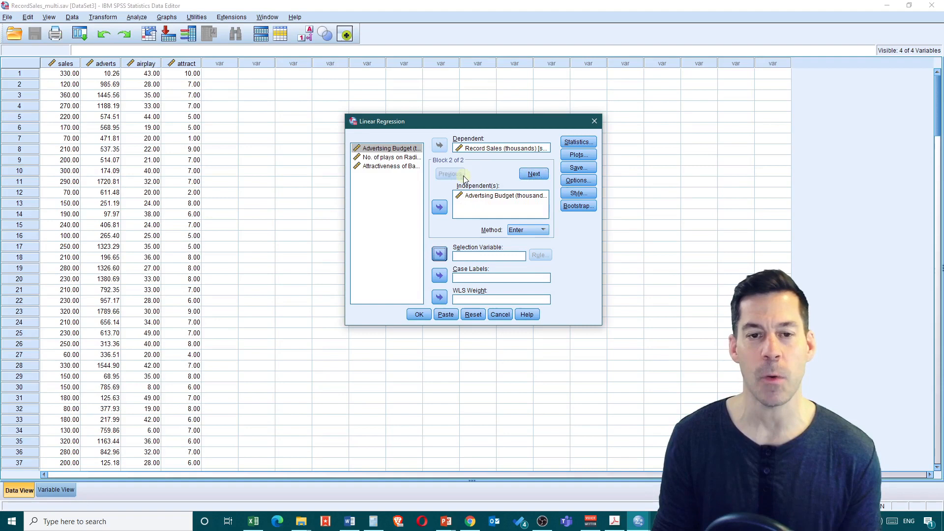
left_click(487, 196)
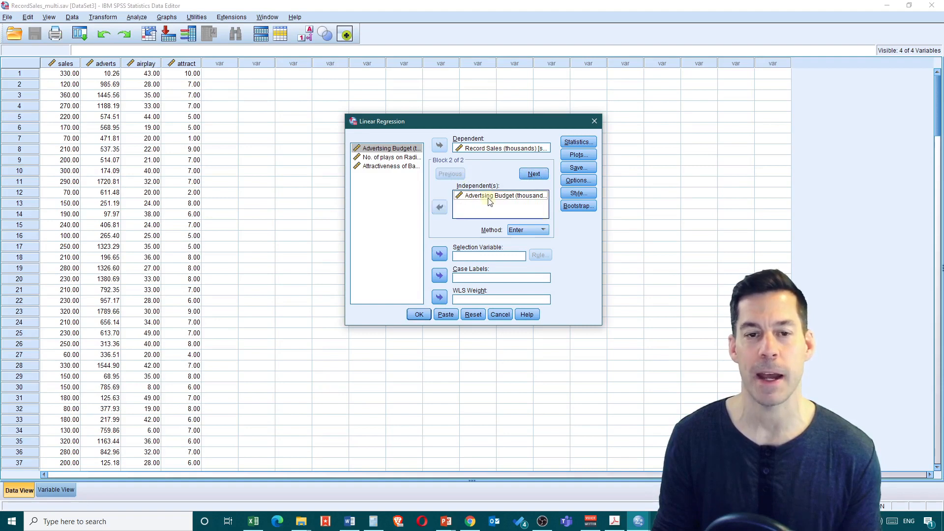
left_click(441, 209)
left_click(534, 174)
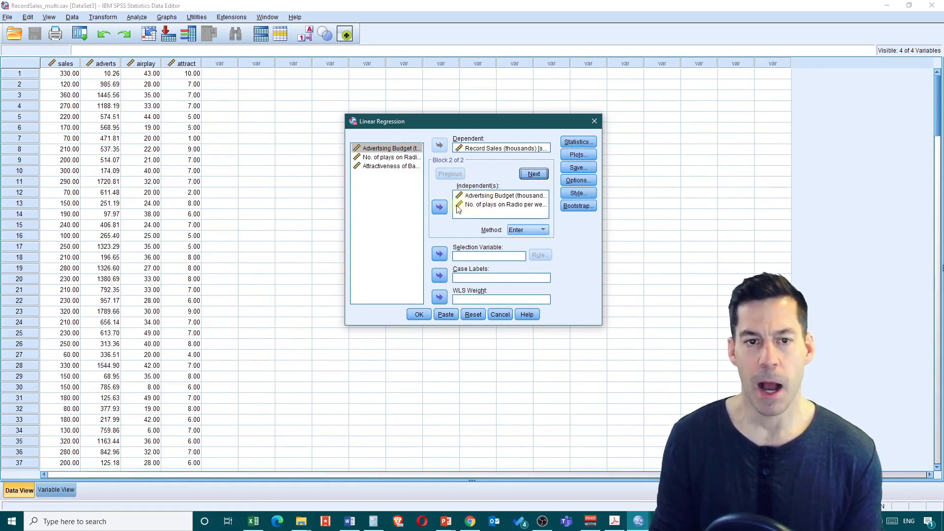
Step: Add Durbin-Watson, collinearity diagnostics and casewise diagnostics for outliers outside 2.5 standard deviations to the regression statistics
left_click(579, 144)
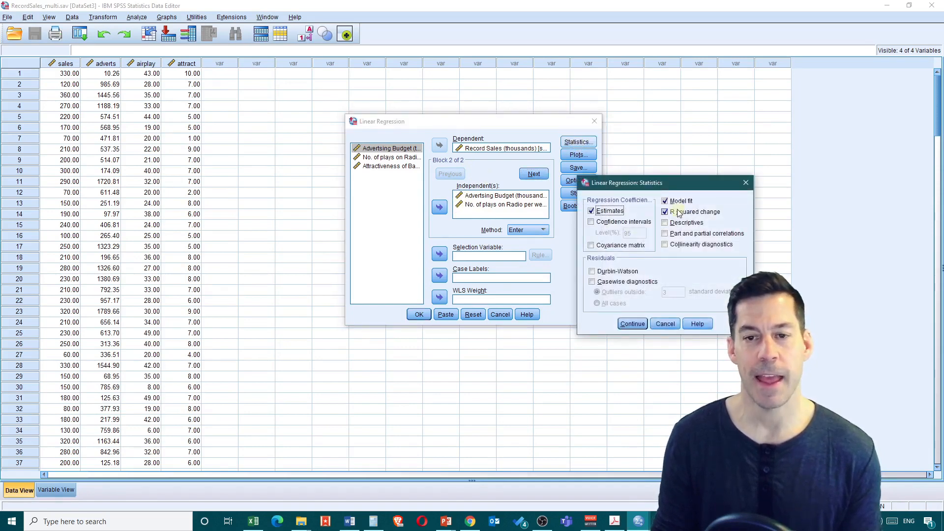
left_click(593, 273)
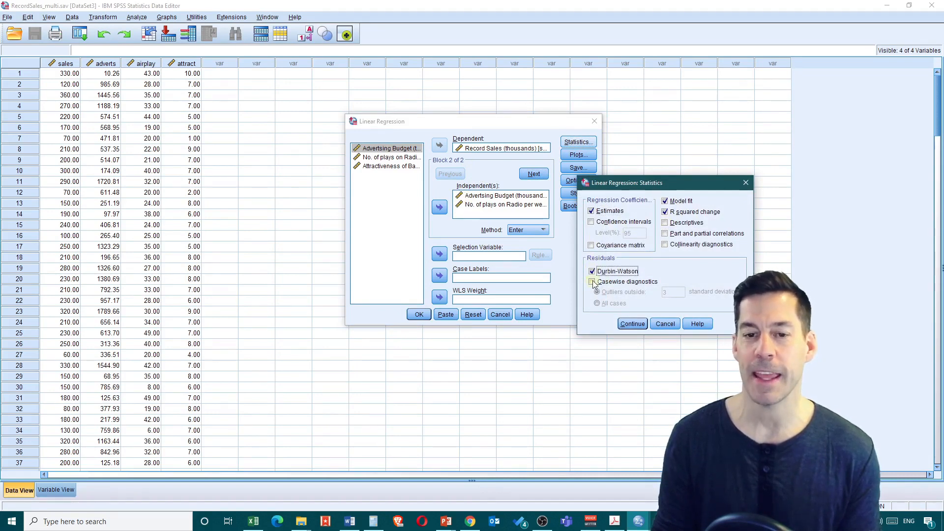
left_click(592, 281)
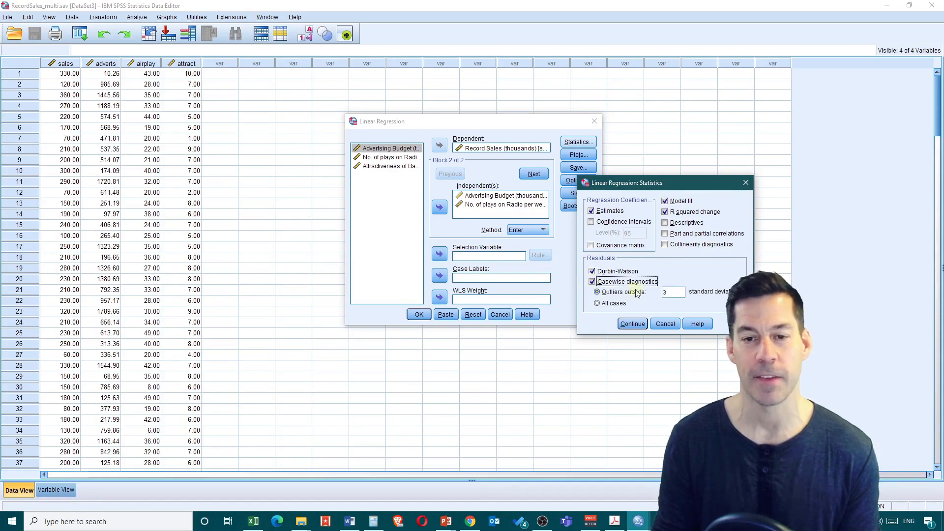
double_click(671, 291)
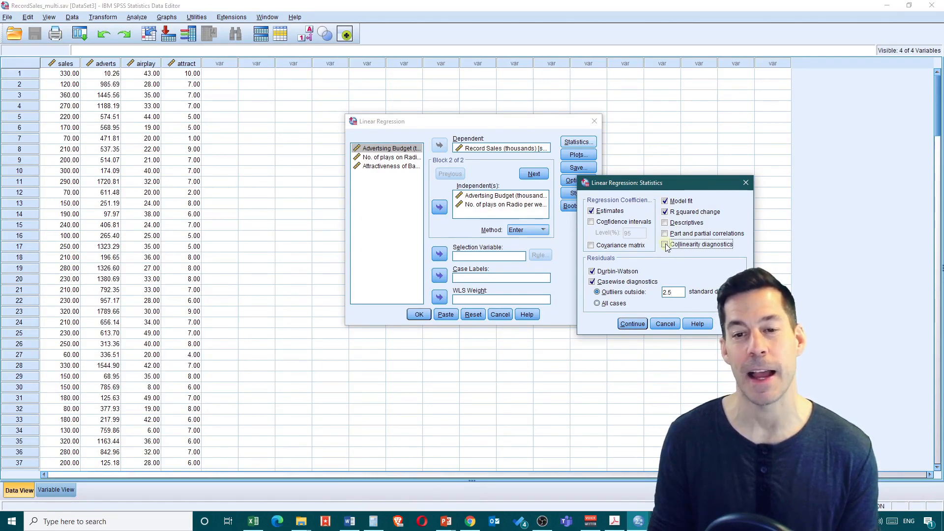
left_click(633, 324)
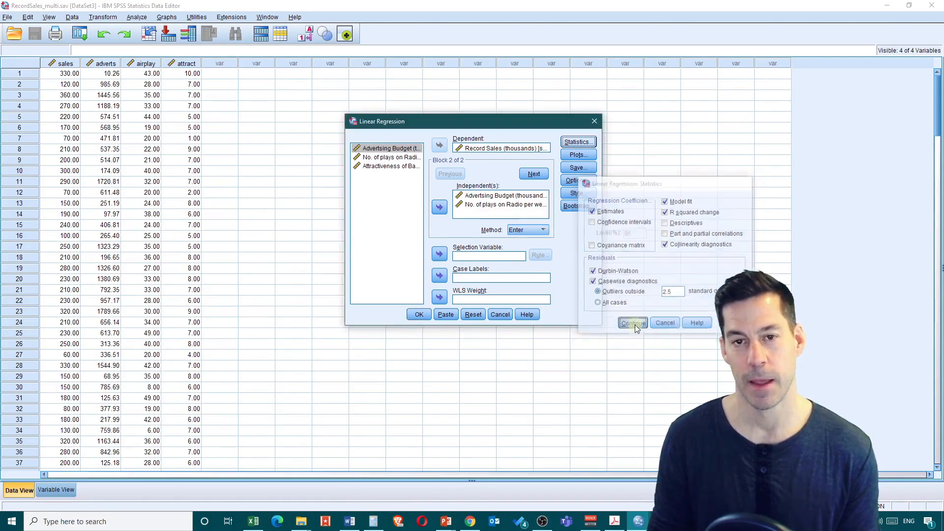
Step: Look over the regression plot options without adding any plots, and run the linear regression
left_click(569, 156)
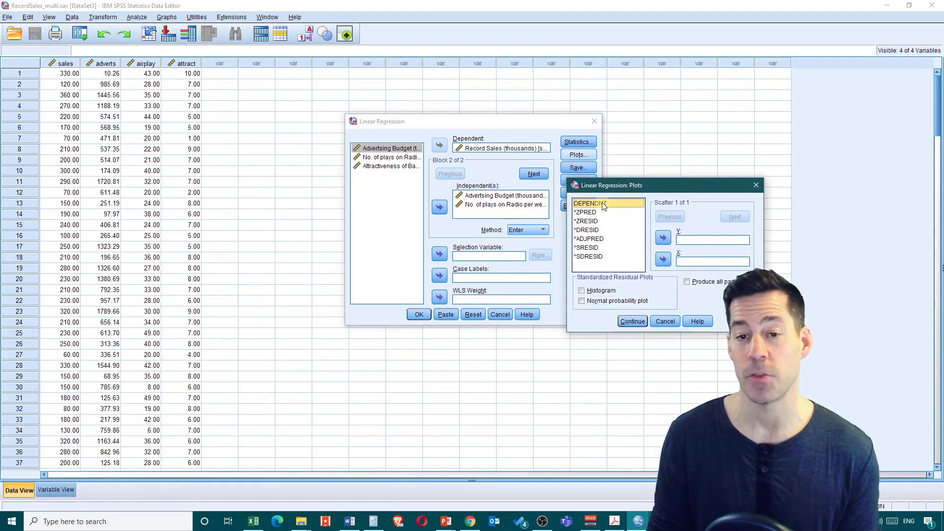
left_click(633, 322)
left_click(418, 314)
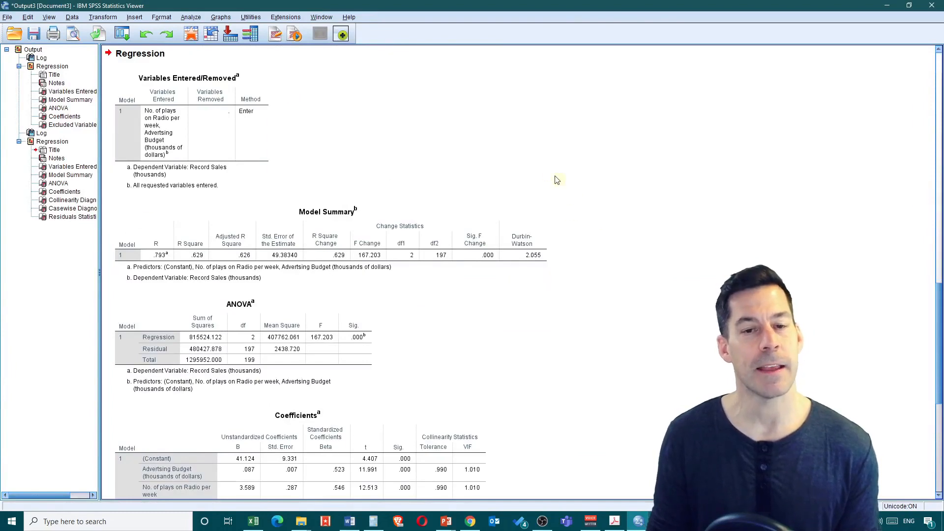
Step: Examine the Durbin-Watson value, tolerance and VIF, collinearity diagnostics, casewise diagnostics and residuals statistics in the regression output
scroll(532, 195, "down", 3)
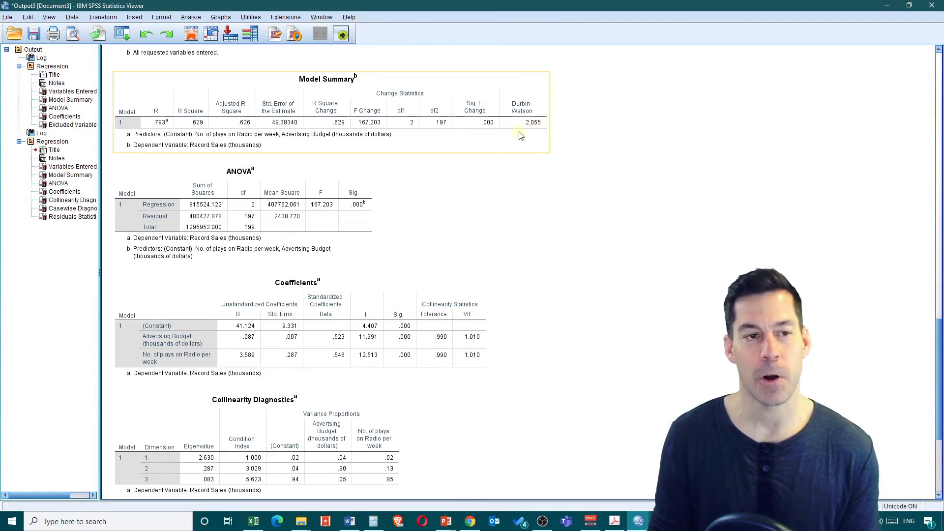
scroll(516, 146, "down", 3)
scroll(441, 179, "up", 3)
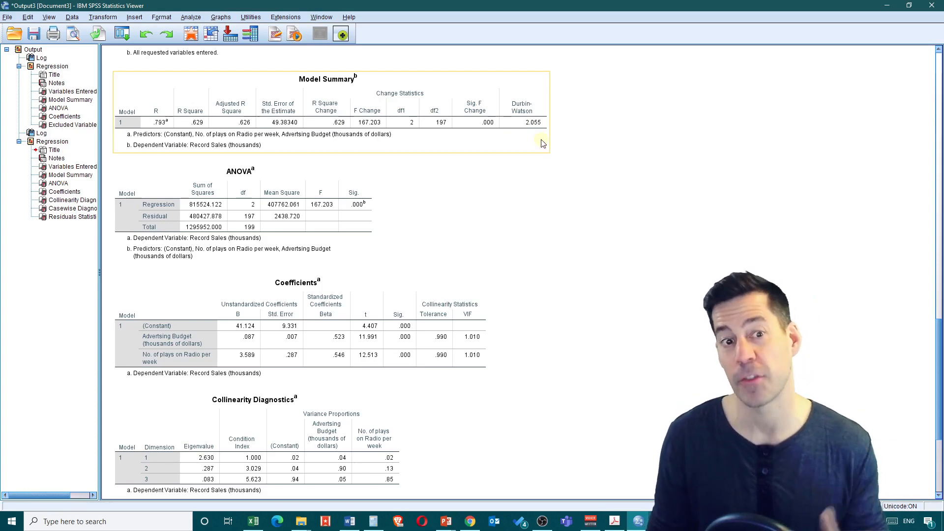
scroll(518, 126, "down", 2)
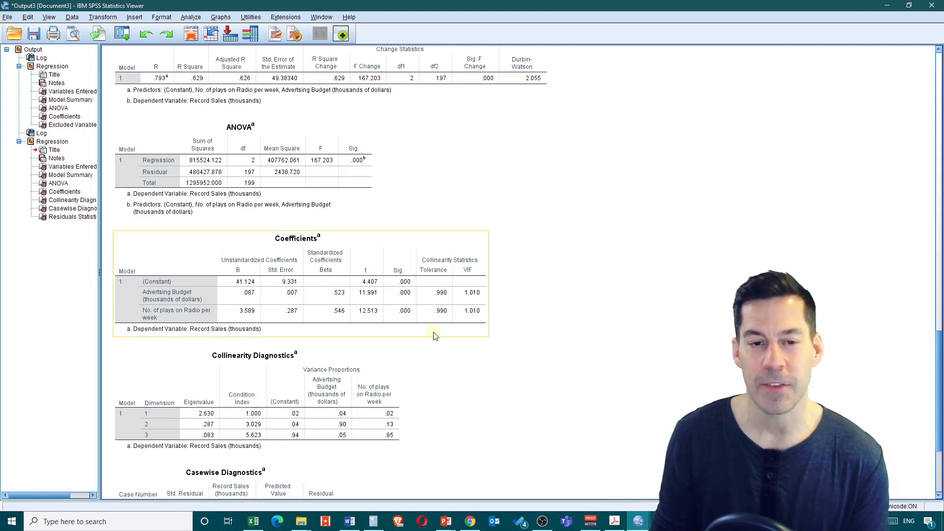
scroll(463, 301, "down", 2)
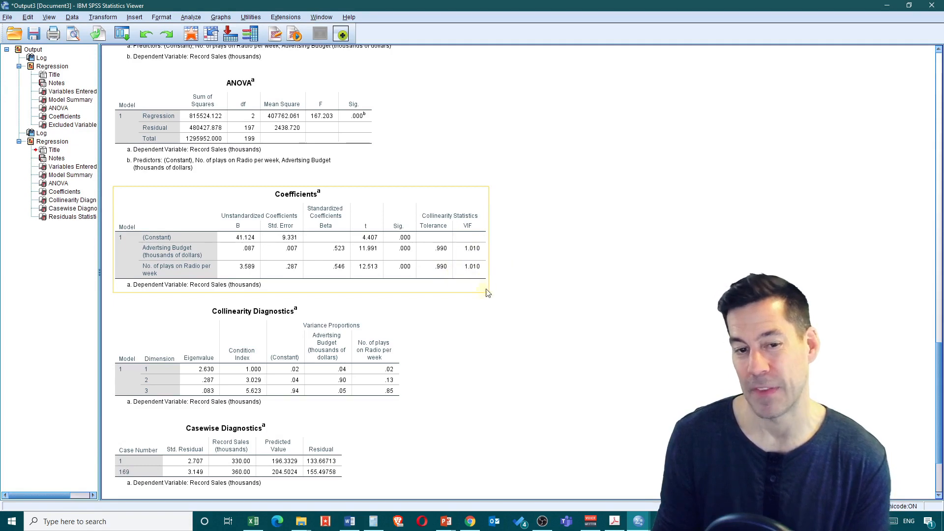
scroll(480, 283, "down", 2)
scroll(432, 280, "down", 2)
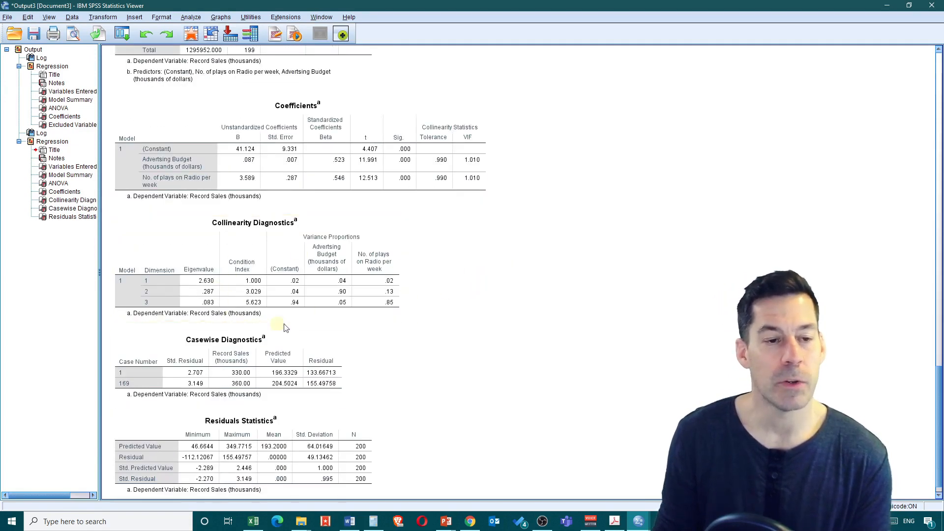
scroll(398, 261, "down", 1)
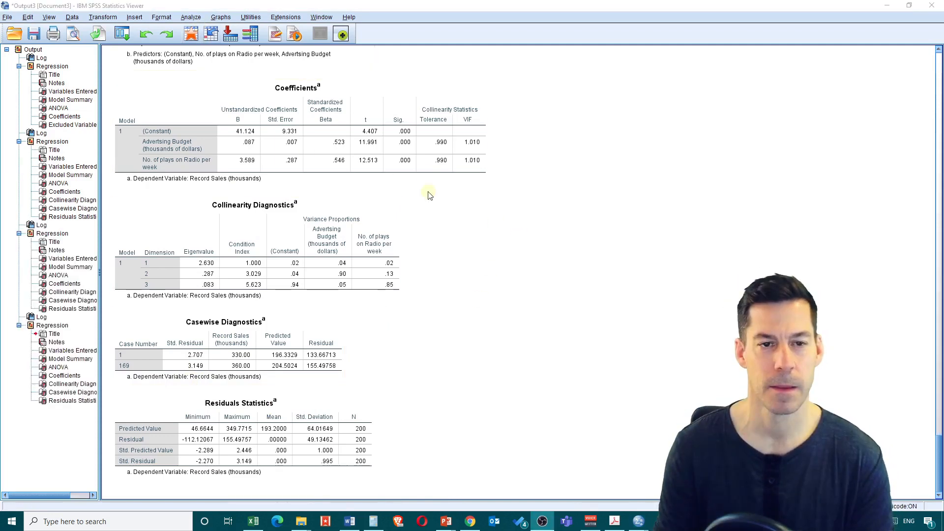
Step: Reopen the linear regression setup and define a residual scatterplot with *ZRESID on Y and *ZPRED on X
left_click(191, 18)
mouse_move(244, 130)
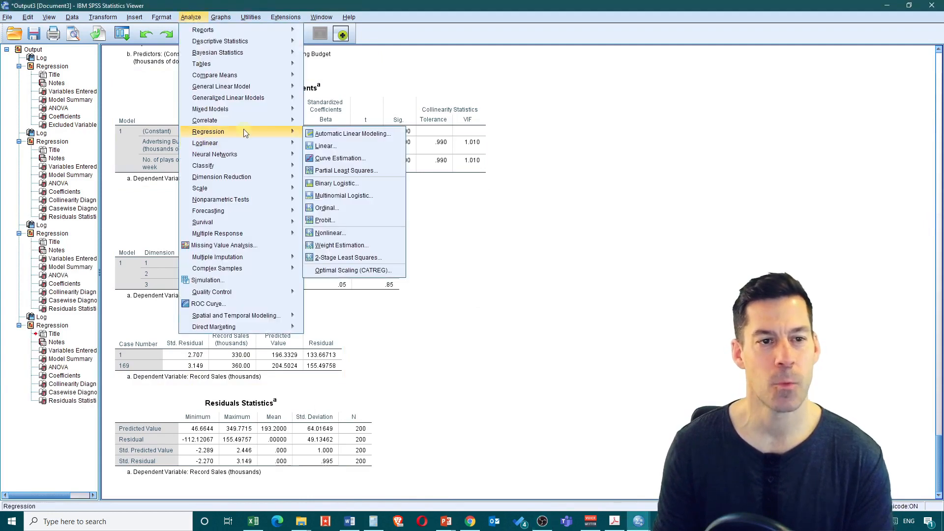
left_click(325, 147)
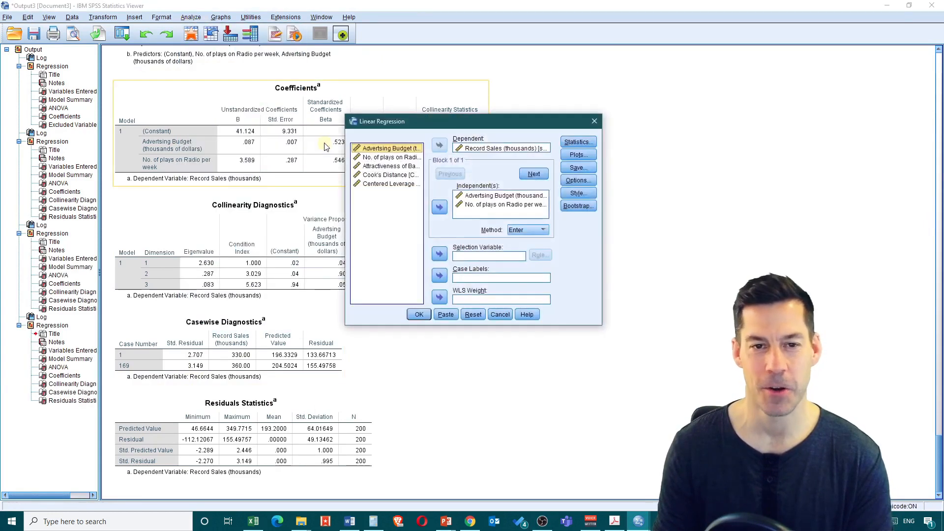
left_click(577, 156)
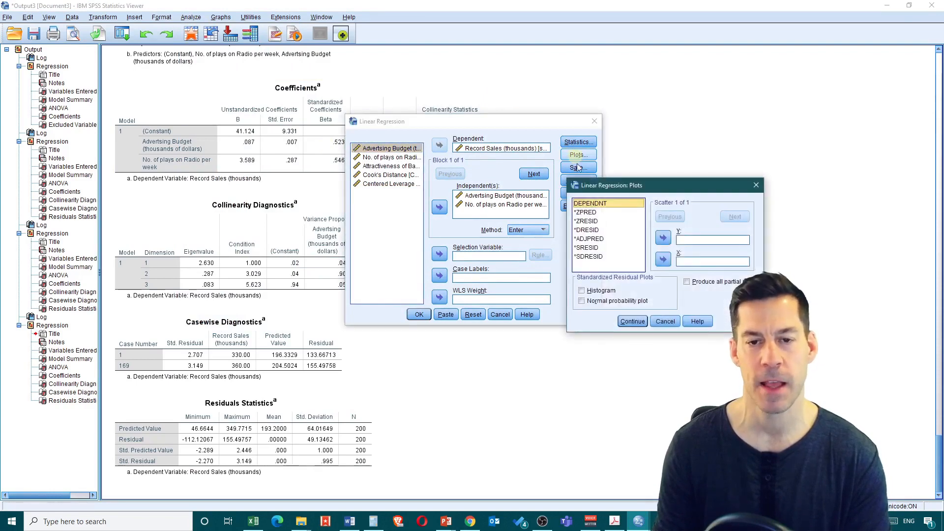
left_click(590, 223)
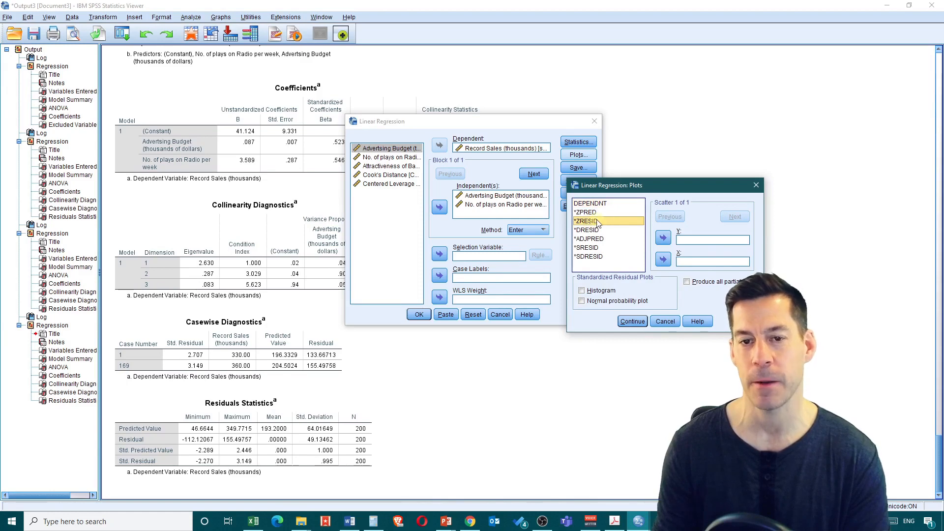
left_click(661, 240)
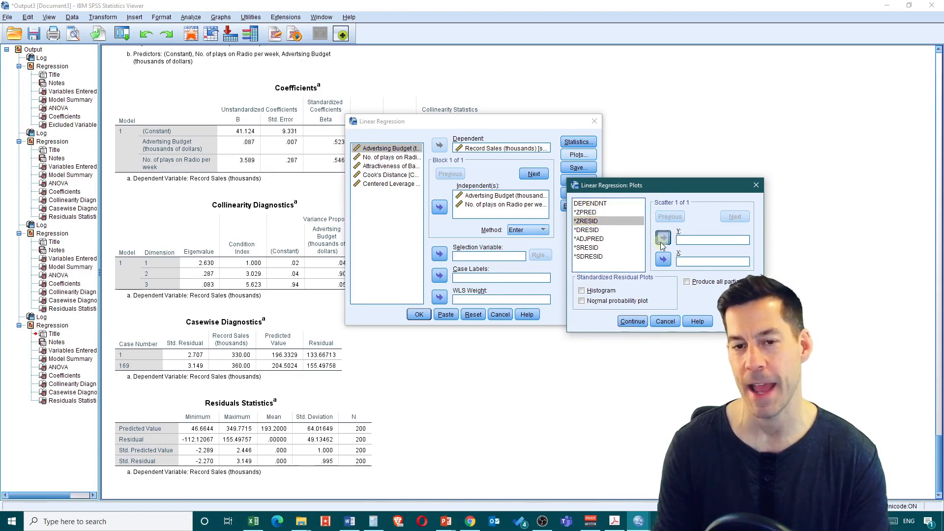
left_click(583, 213)
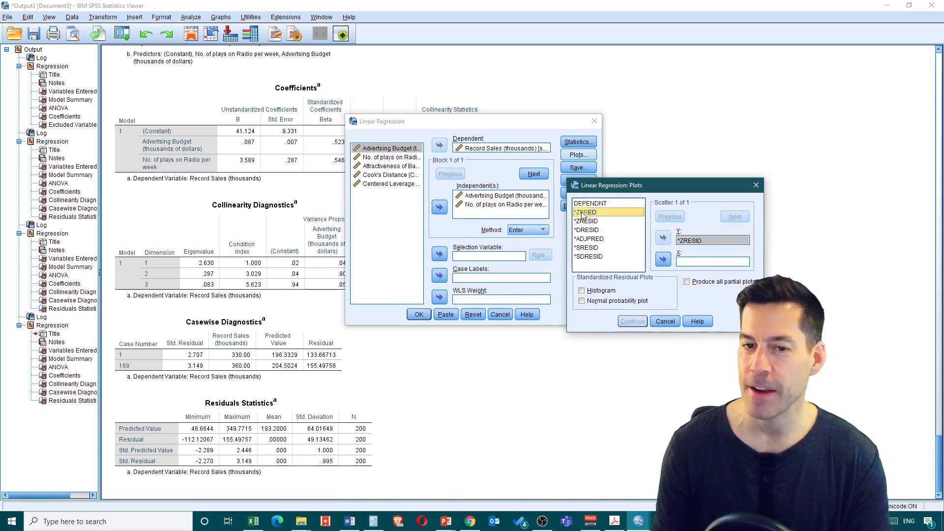
left_click(662, 260)
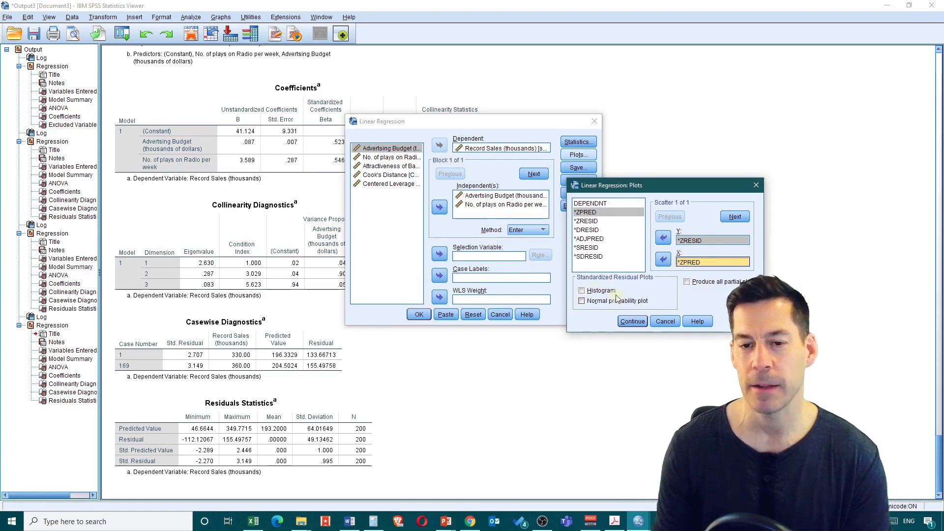
Step: Add a normal probability plot of the standardized residuals and accept the plot settings
left_click(583, 301)
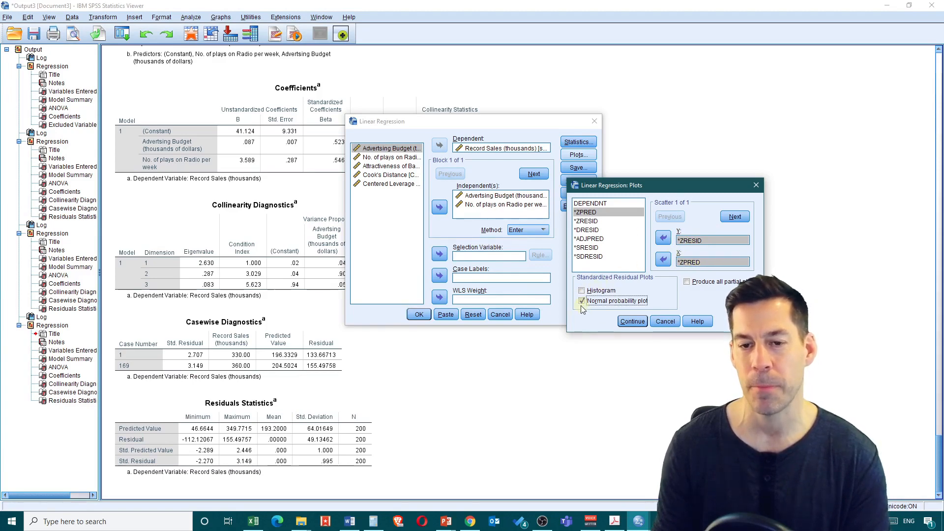
left_click(582, 291)
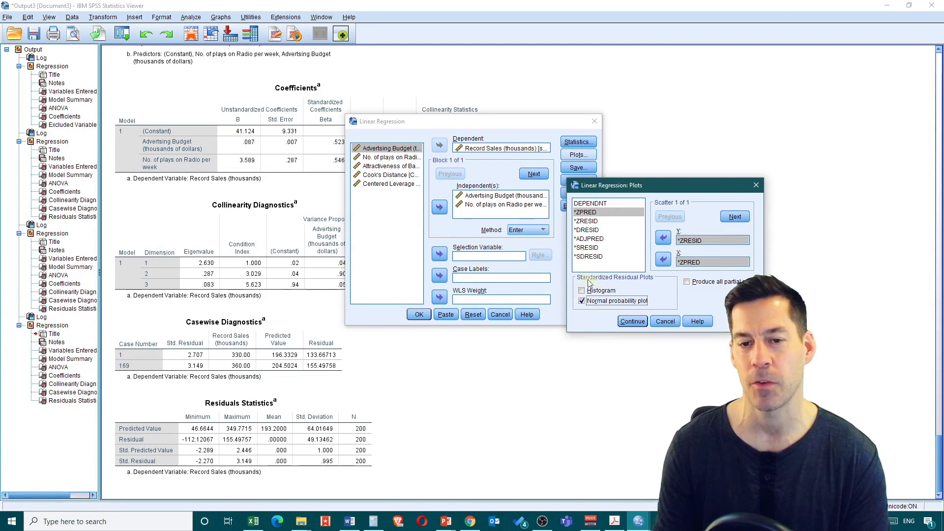
left_click(633, 322)
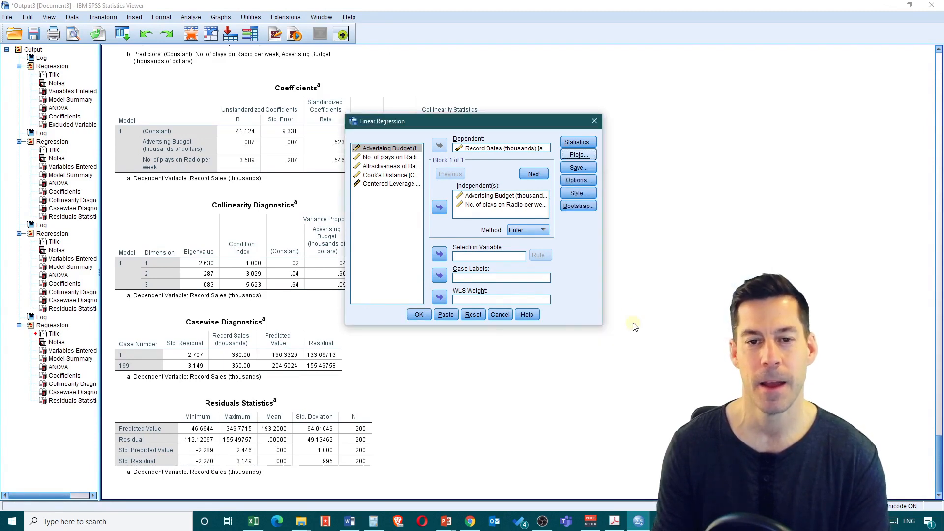
Step: Choose to save Cook's distances and leverage values with the linear regression, and run it
left_click(578, 168)
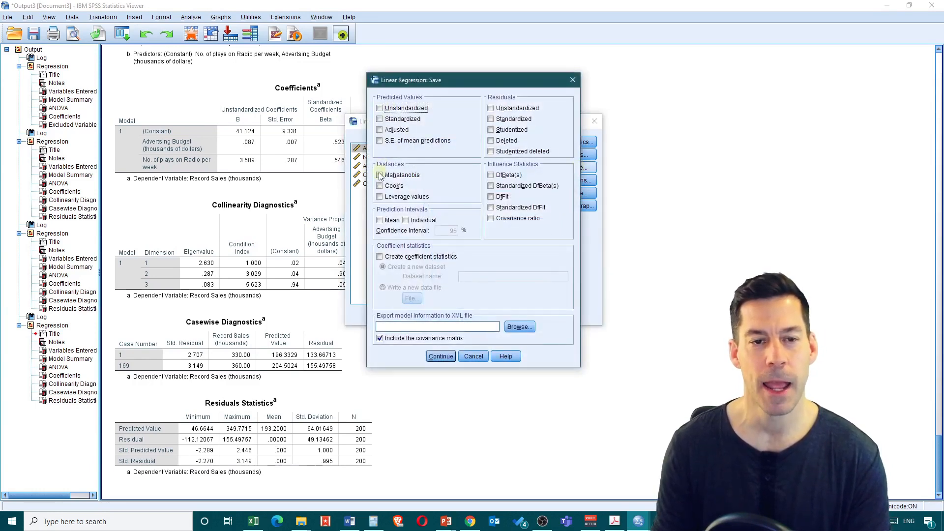
left_click(381, 188)
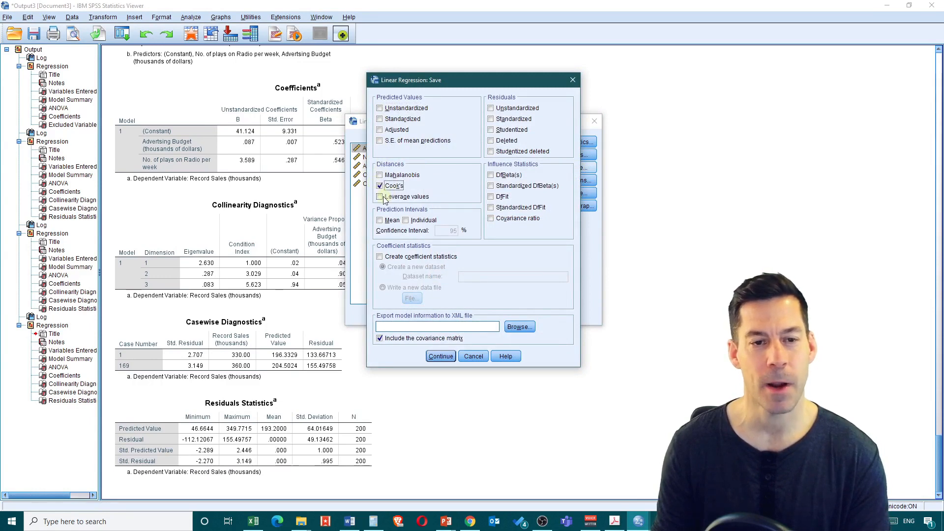
left_click(380, 197)
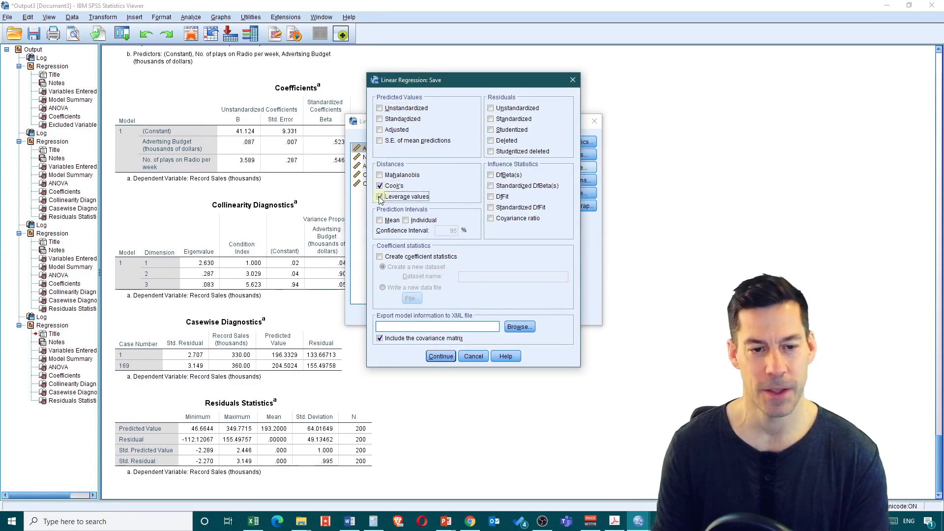
left_click(442, 360)
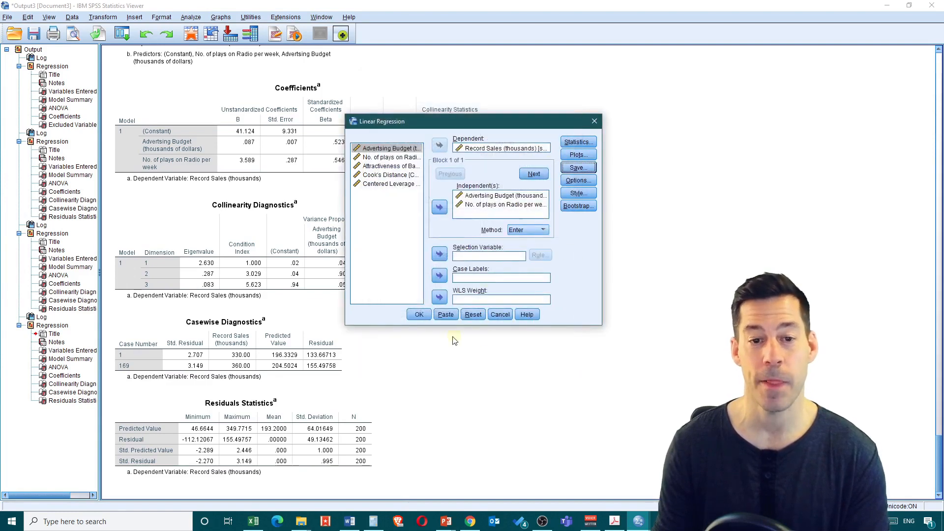
left_click(419, 315)
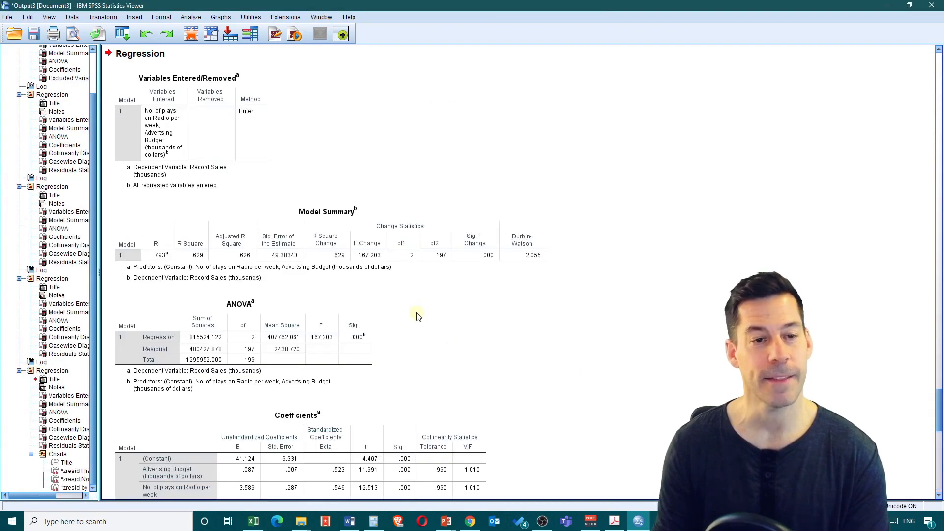
Step: Examine the new regression output's residuals statistics, residual histogram, normal P-P plot and scatterplot of standardized residuals against predicted values
scroll(399, 232, "down", 12)
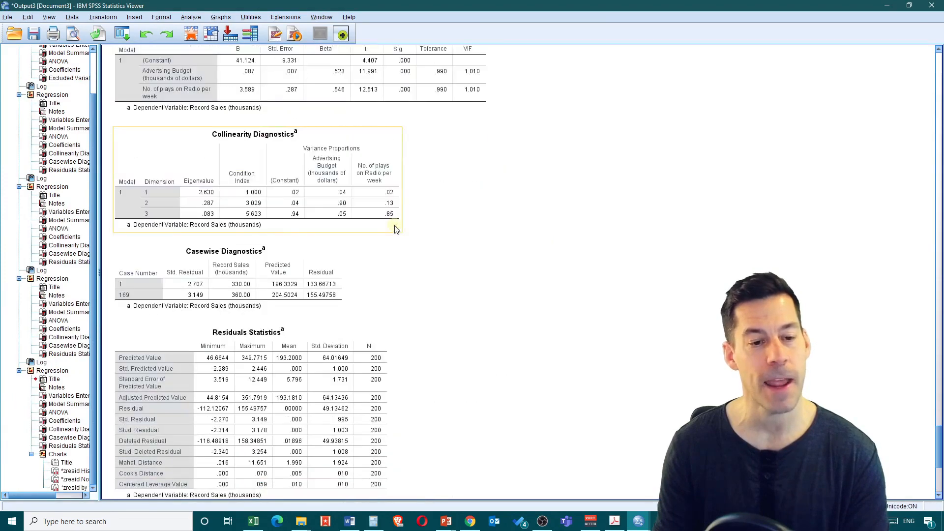
scroll(398, 230, "down", 5)
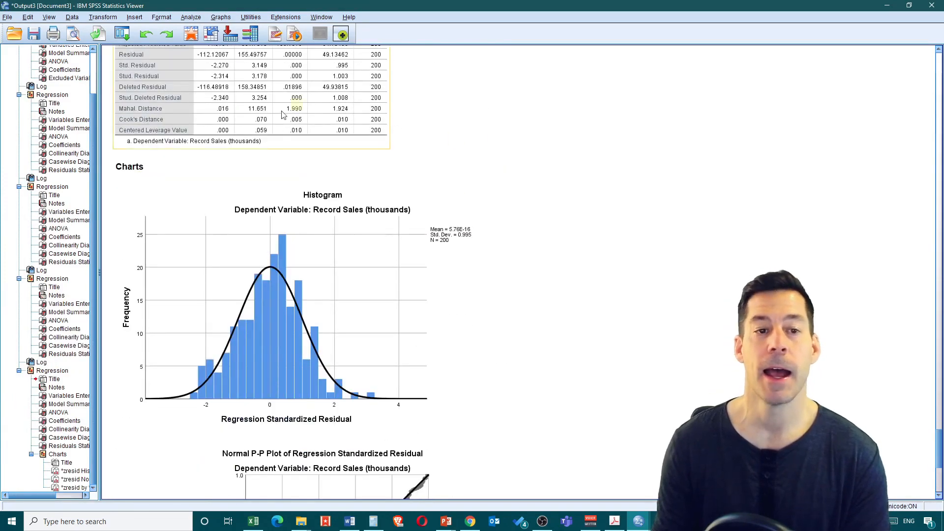
scroll(282, 262, "down", 1)
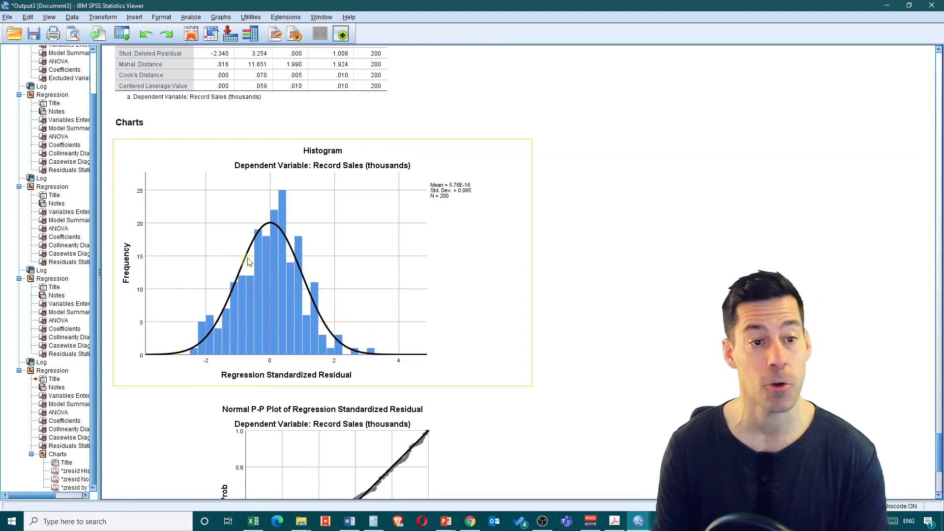
scroll(371, 336, "down", 5)
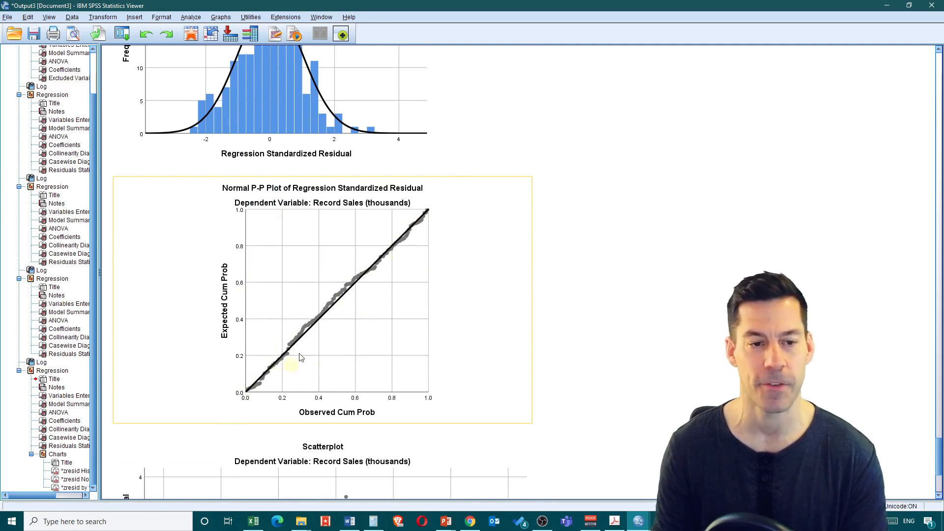
scroll(354, 300, "down", 5)
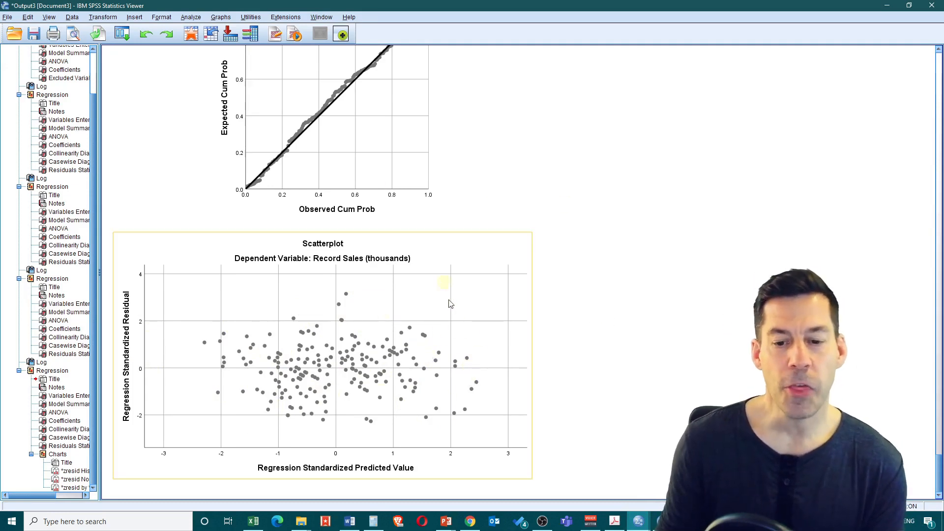
Step: Switch to the record sales data and set up Descriptives for the Cook's Distance and Centered Leverage Value variables
mouse_move(638, 521)
left_click(584, 485)
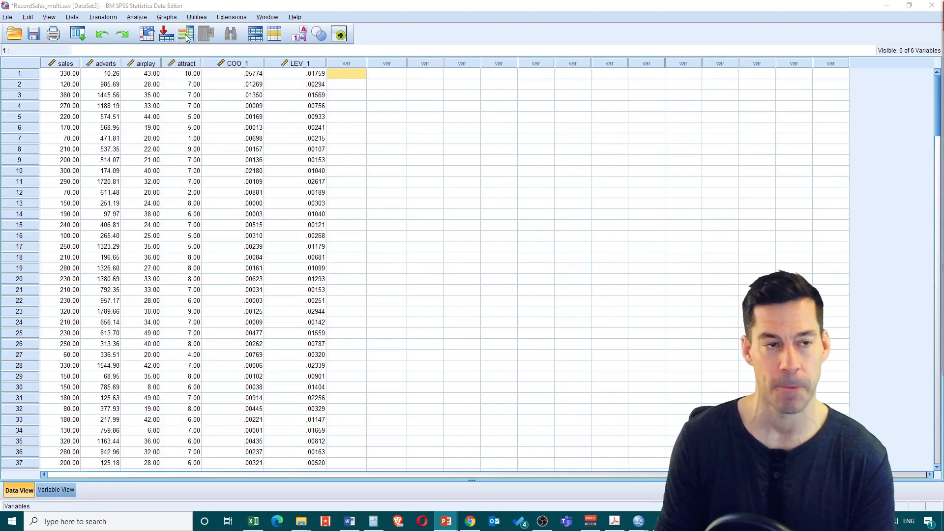
left_click(138, 17)
mouse_move(215, 42)
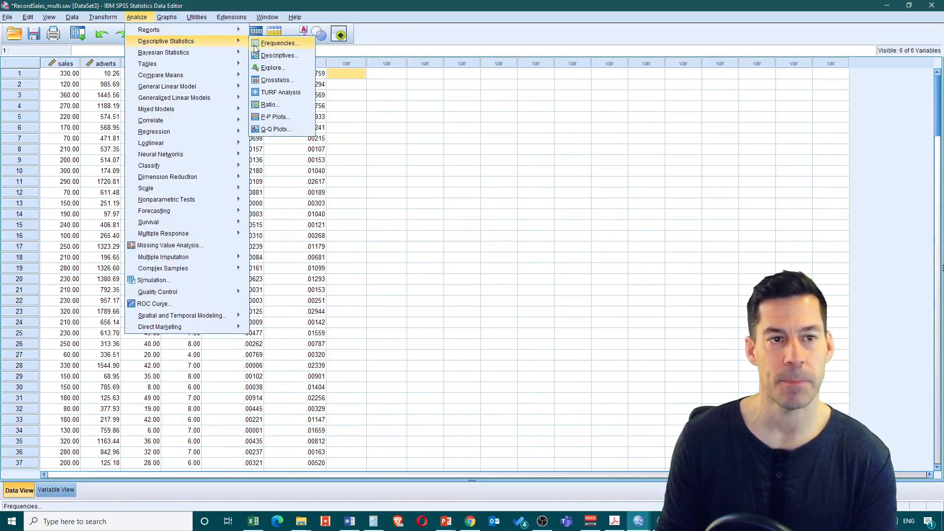
left_click(279, 55)
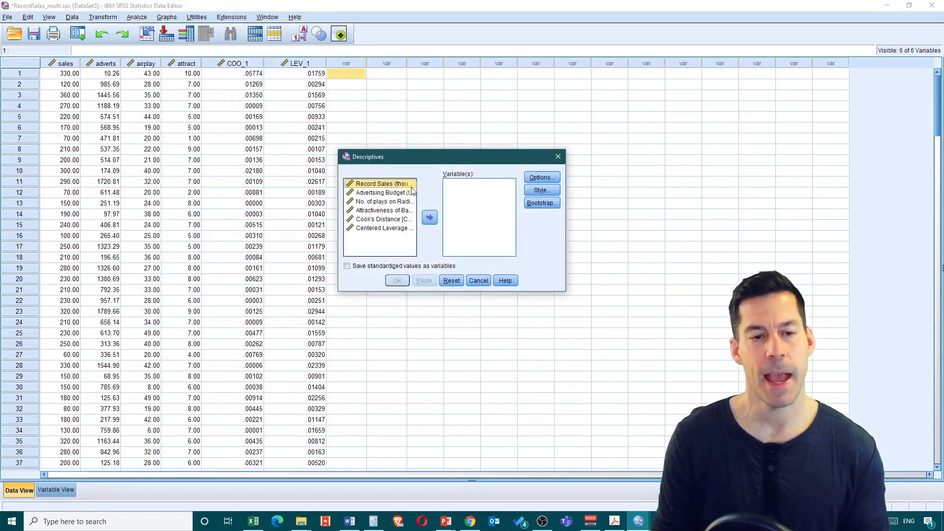
left_click(384, 221)
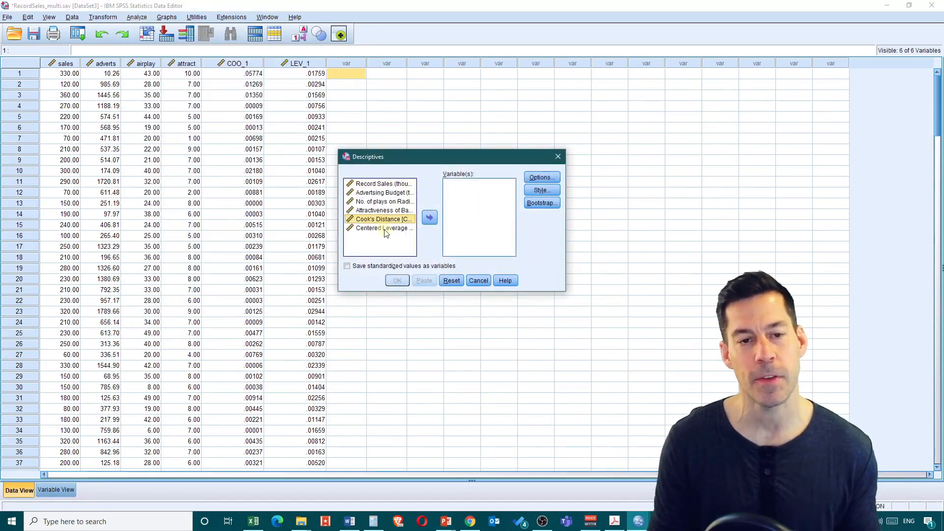
left_click(385, 229, "shift")
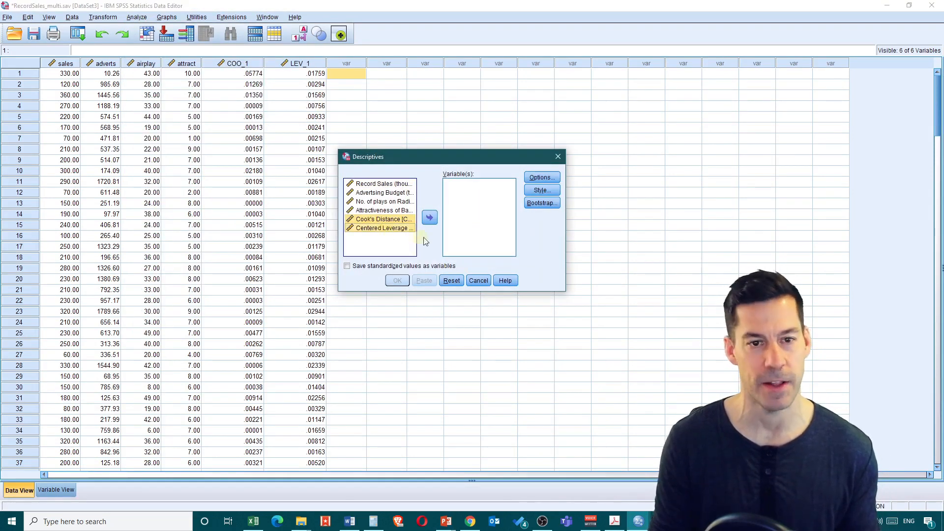
left_click(430, 218)
Step: Keep the mean, standard deviation, minimum and maximum as the statistics and run the descriptives
left_click(542, 177)
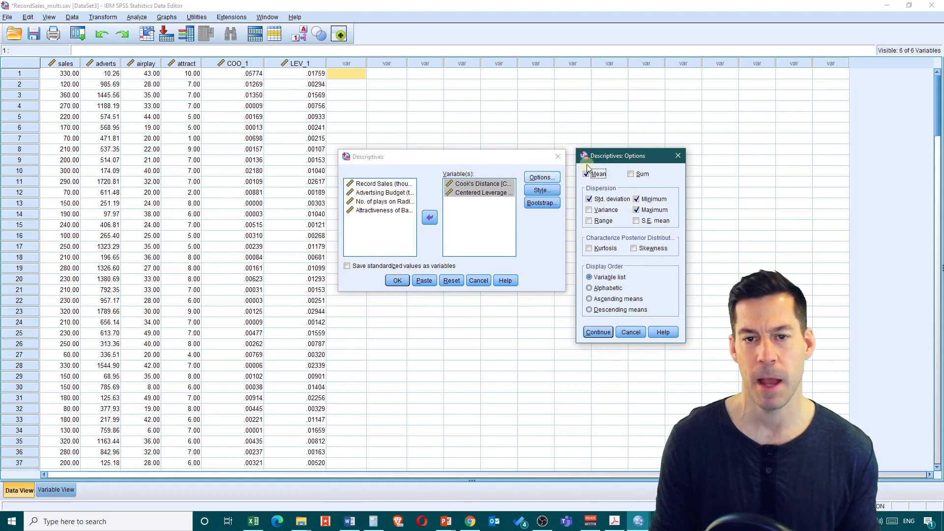
left_click(598, 332)
left_click(400, 282)
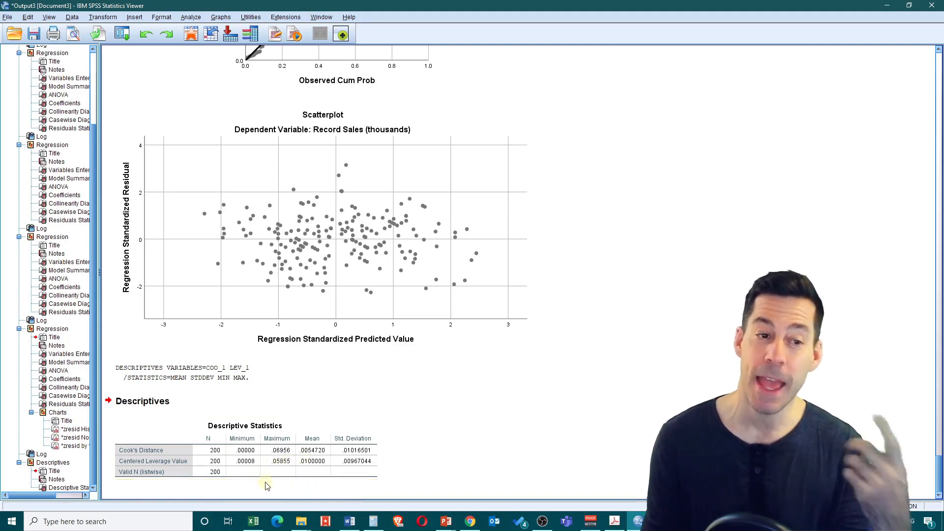
Step: Review the casewise diagnostics and residuals statistics tables again, and return to the descriptive statistics at the end of the output
scroll(278, 426, "up", 5)
scroll(279, 426, "up", 17)
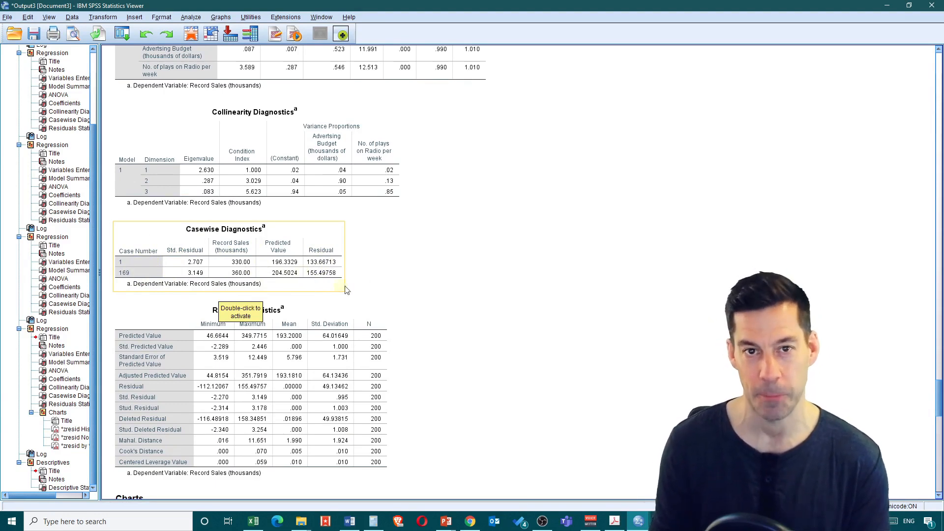
scroll(423, 294, "down", 15)
scroll(414, 291, "down", 5)
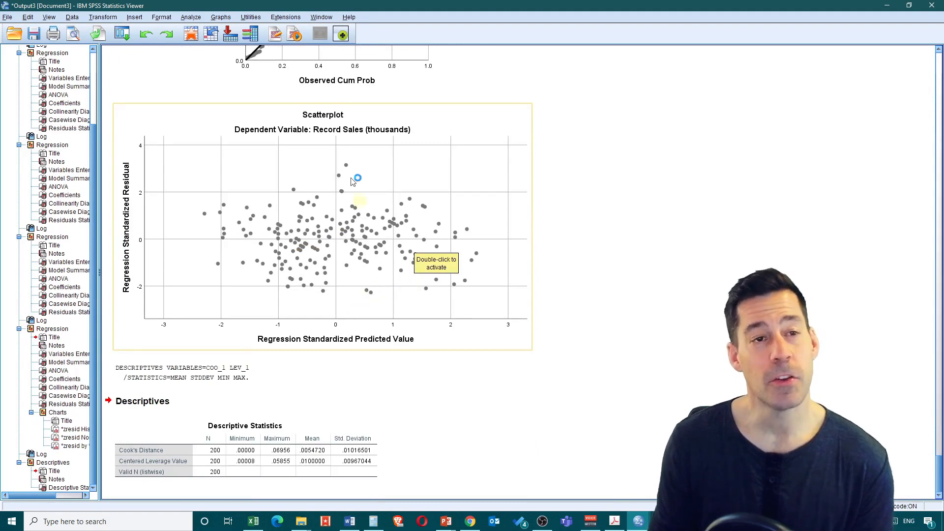
Step: Reopen the linear regression setup and select standardized residuals among the variables to save
left_click(186, 17)
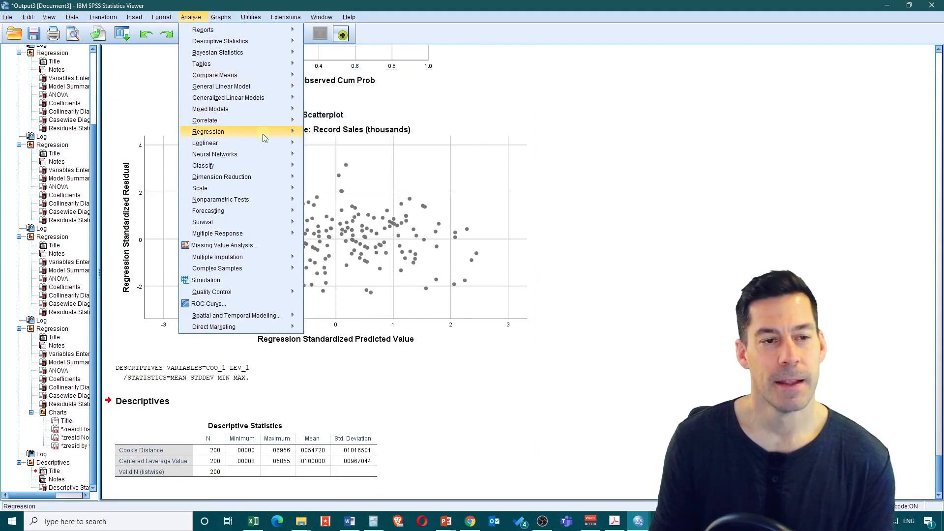
mouse_move(284, 134)
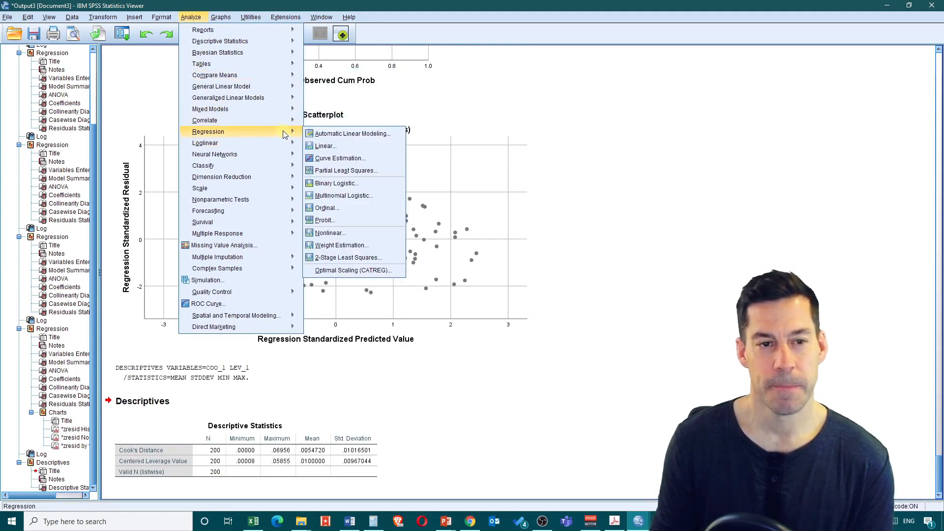
left_click(339, 147)
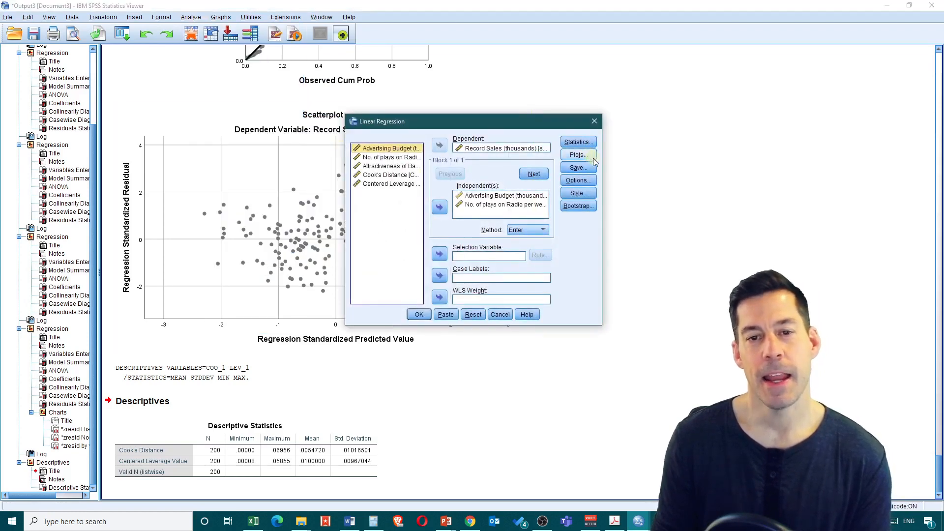
left_click(579, 168)
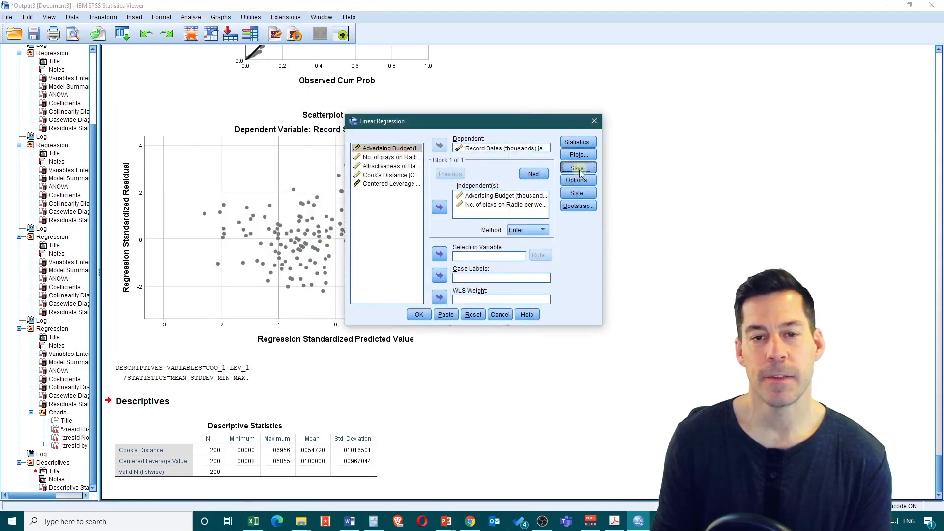
left_click(493, 120)
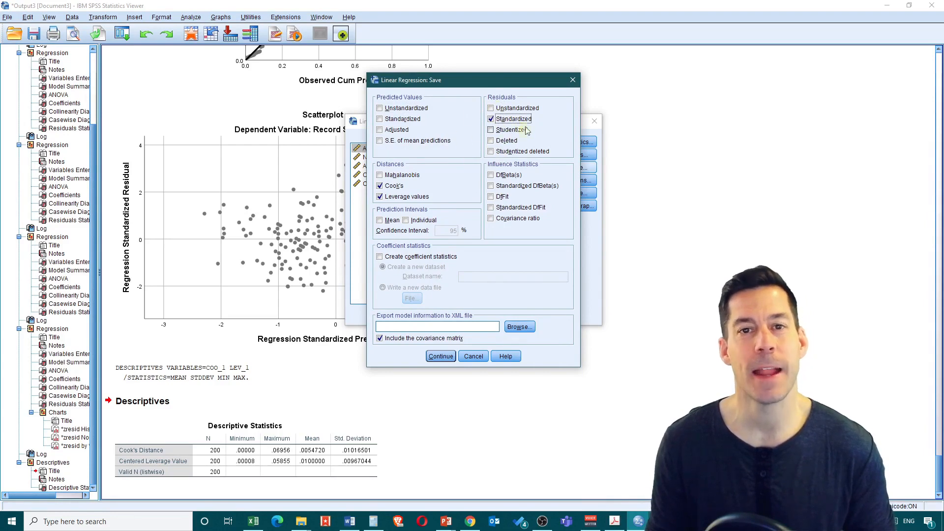
left_click(491, 118)
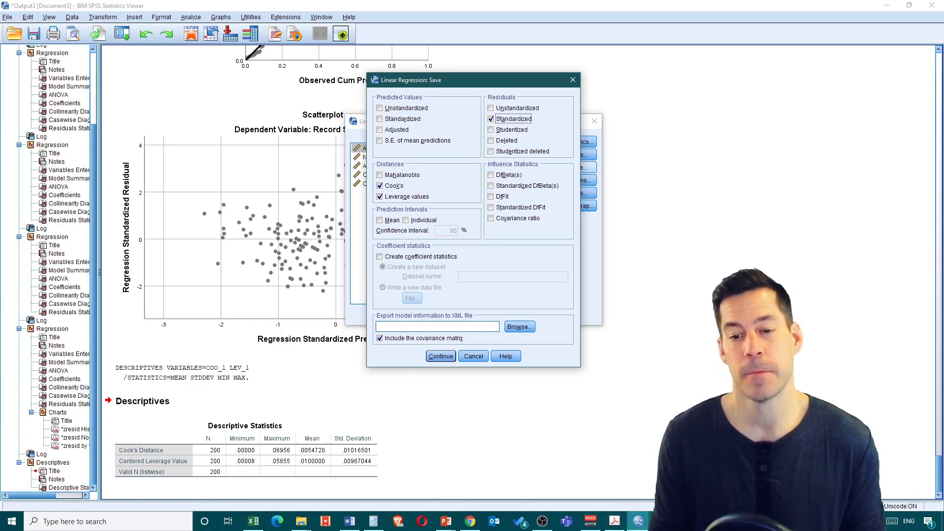
Step: Switch to RStudio and install the car package from CRAN with its dependencies
left_click(663, 522)
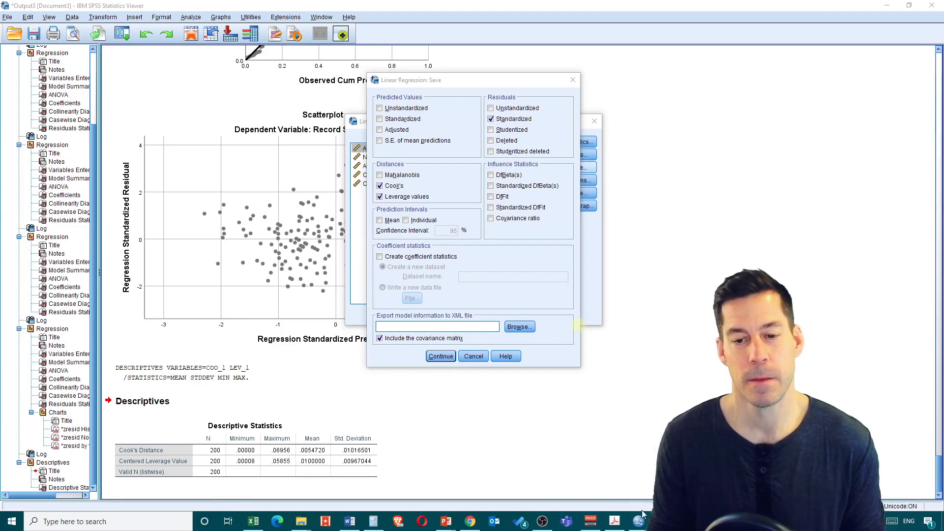
mouse_move(663, 522)
left_click(659, 480)
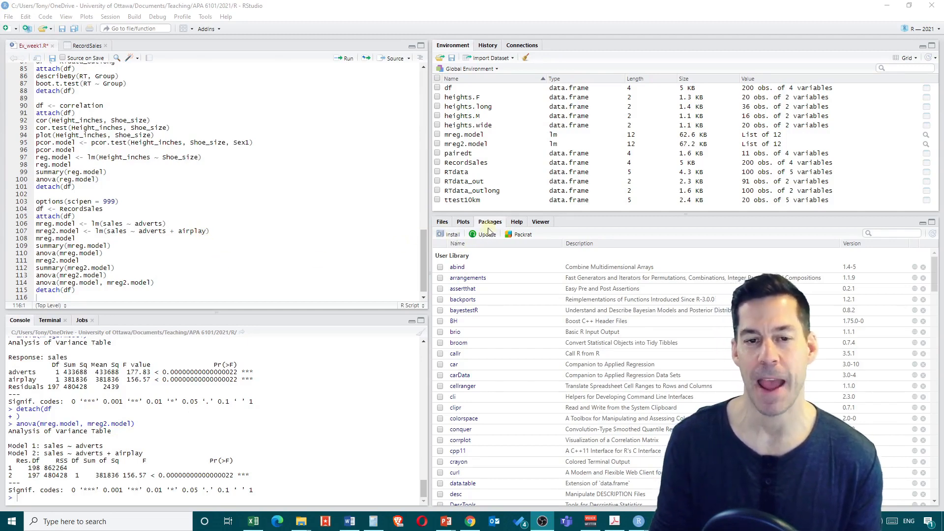
left_click(456, 236)
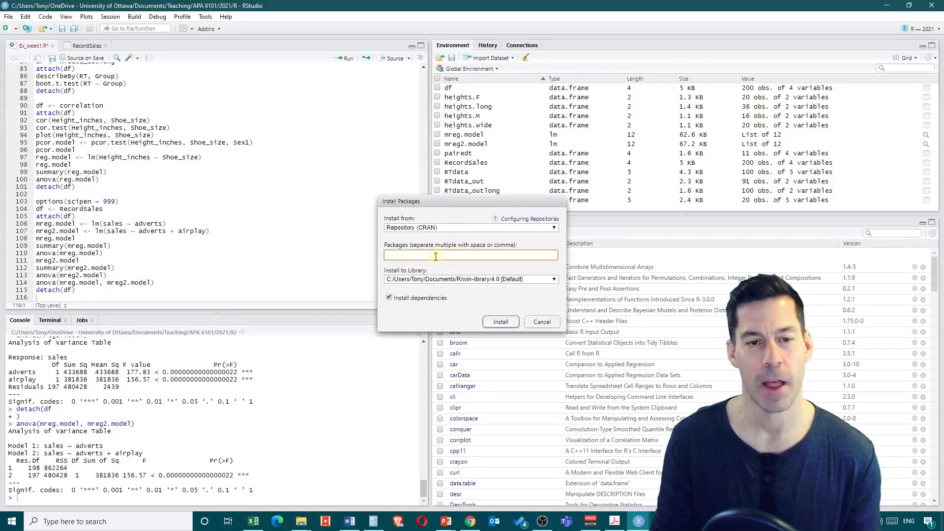
type("car")
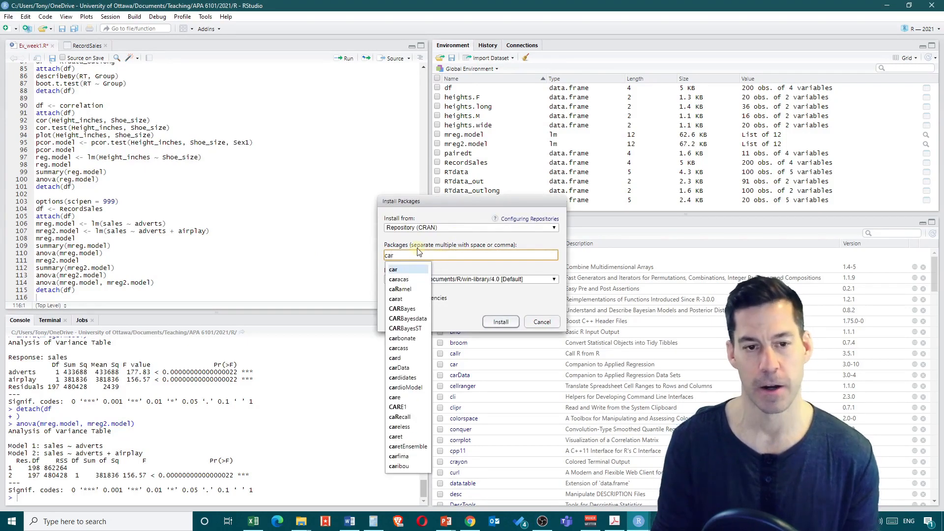
left_click(400, 271)
left_click(500, 322)
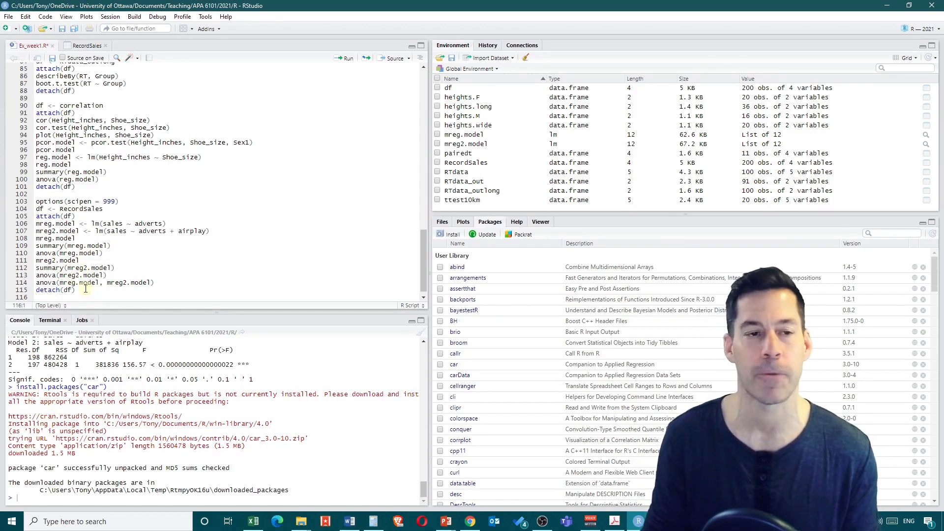
Step: Add the comment line "#diagnostics" below the final detach(df) in the Ex_week1.R script
key("Return")
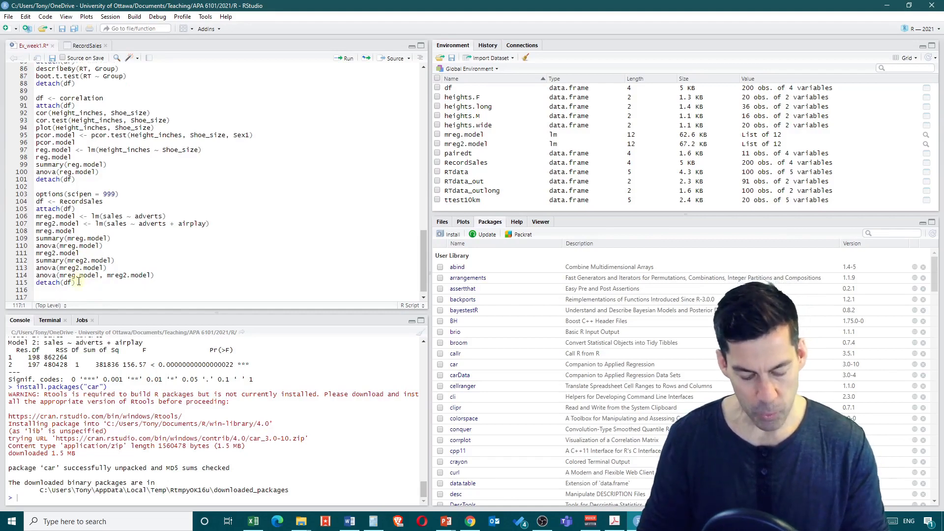
type("#")
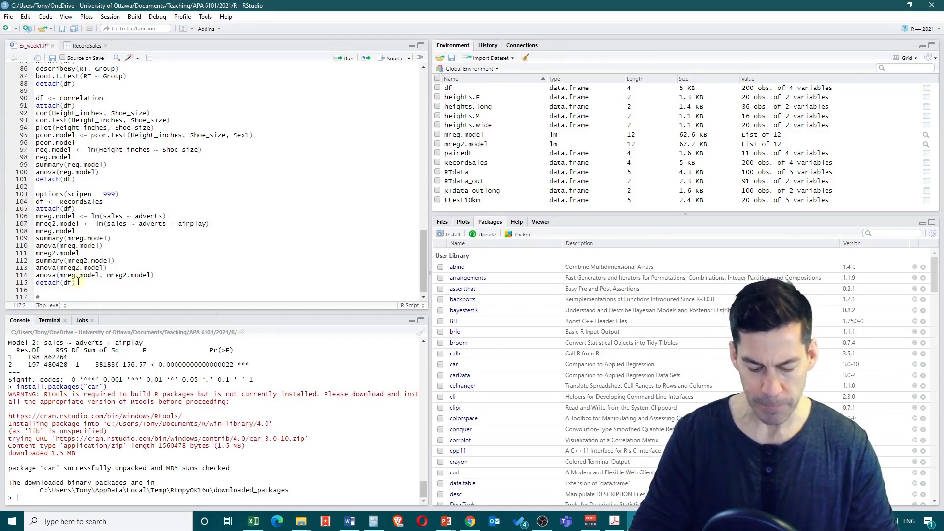
type("diagno")
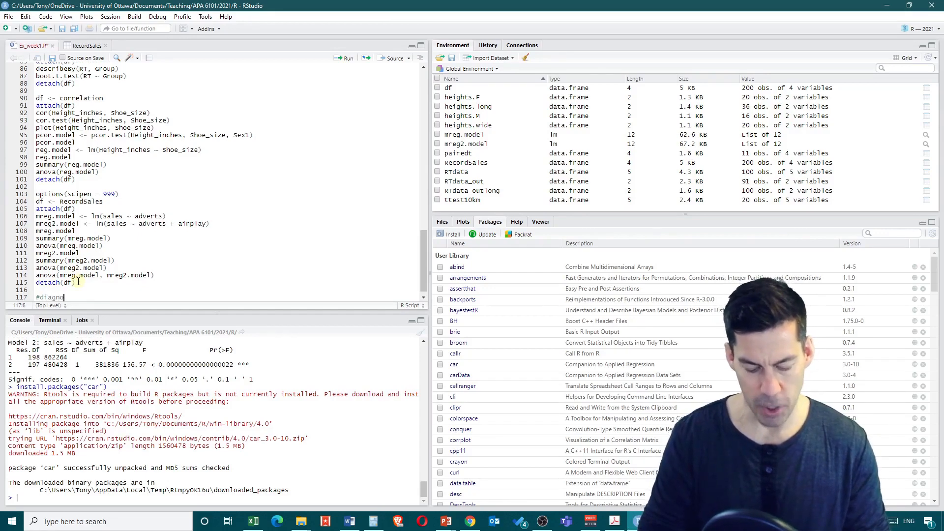
type("stics")
key("Return")
left_click(40, 290)
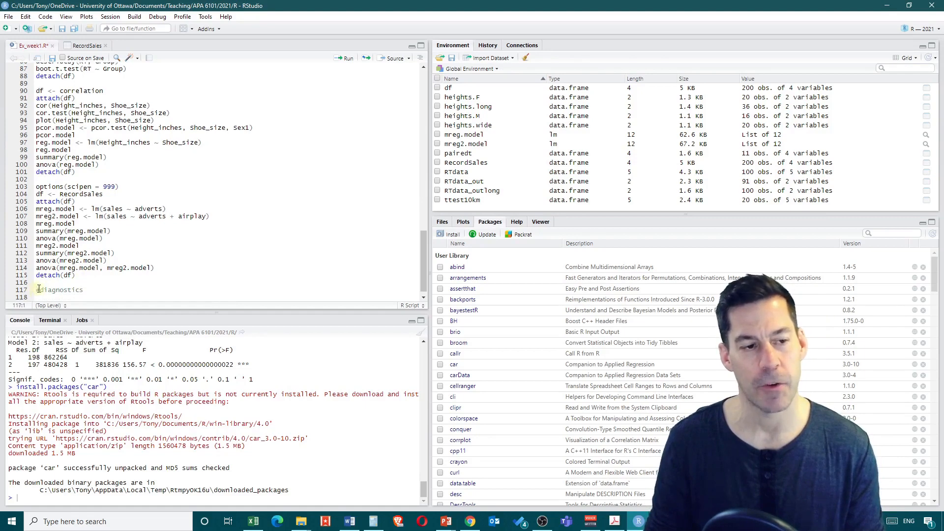
left_click(88, 284)
left_click(100, 292)
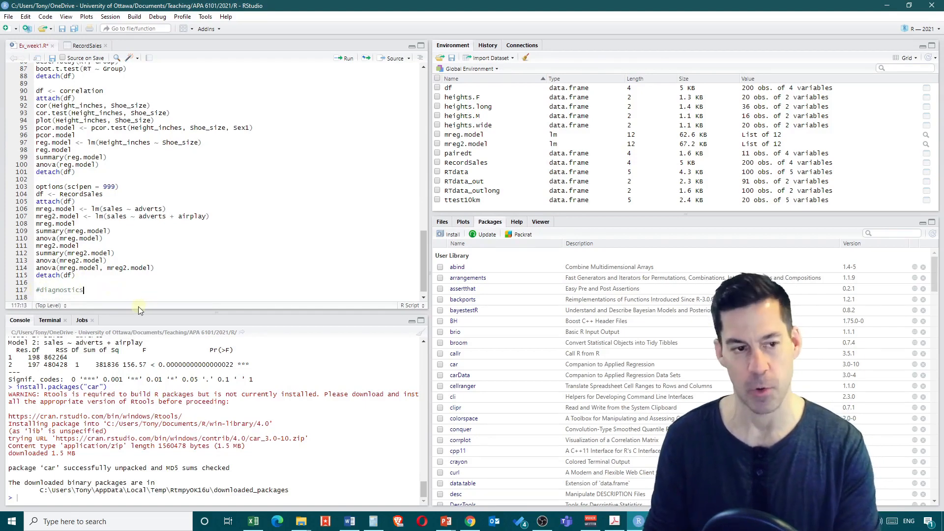
Step: Add outlierTest(mreg2.model) directly below the #diagnostics comment, with spare blank lines beneath, and run it
key("Return")
key("Return")
key("Return")
key("Return")
key("Return")
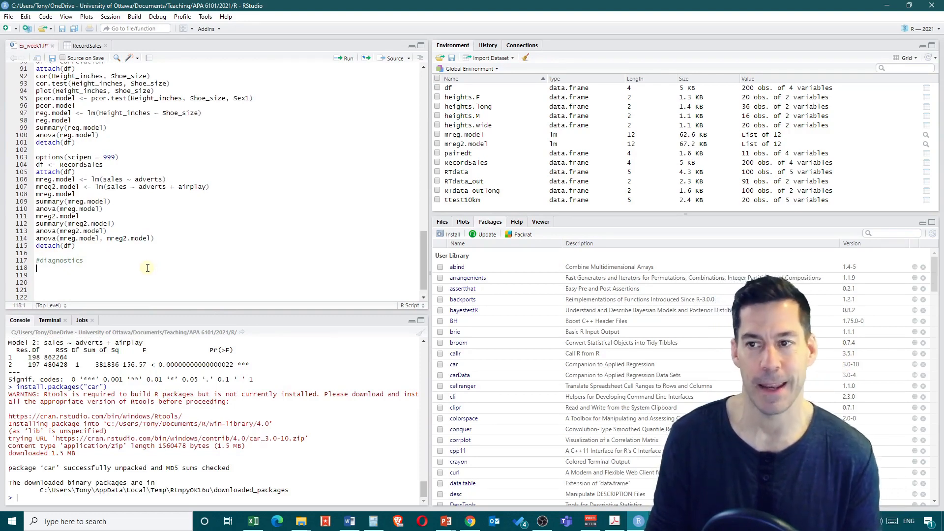
type("outl")
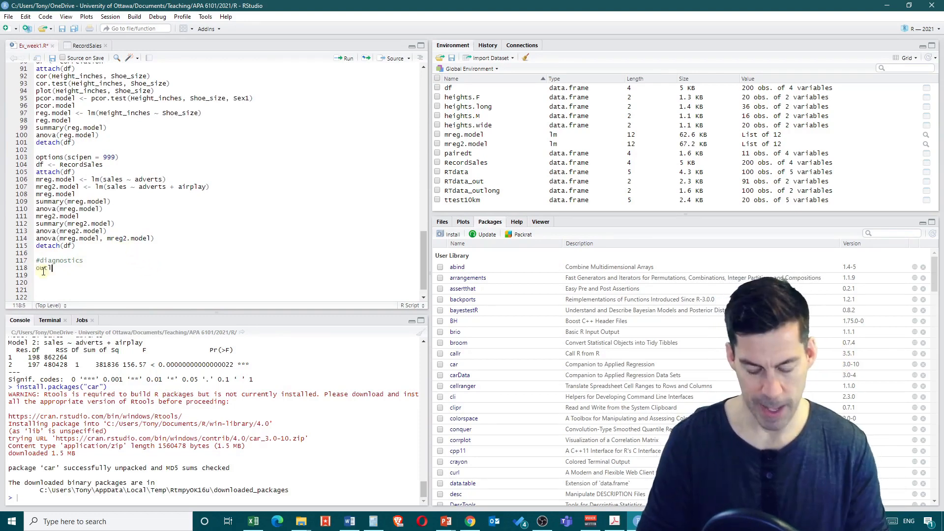
type("ierTest")
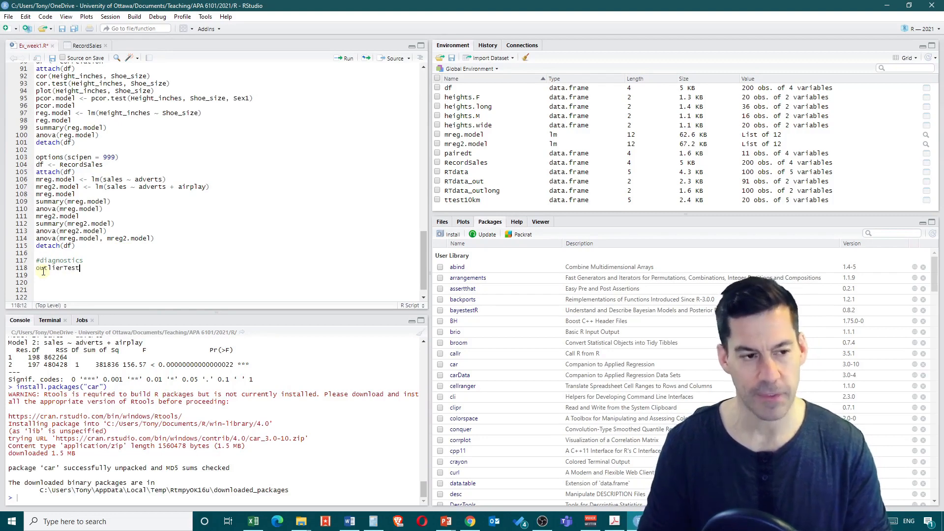
type("(")
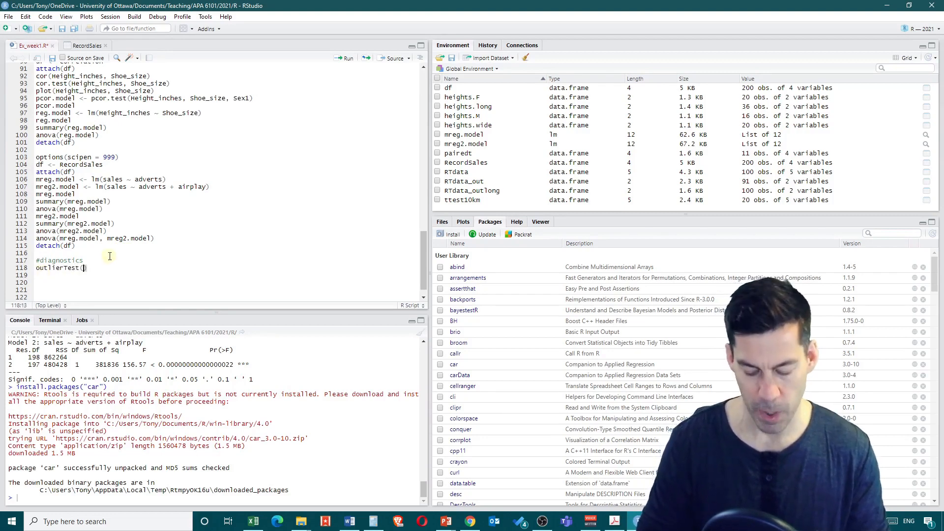
type("m")
type("reg2.mode")
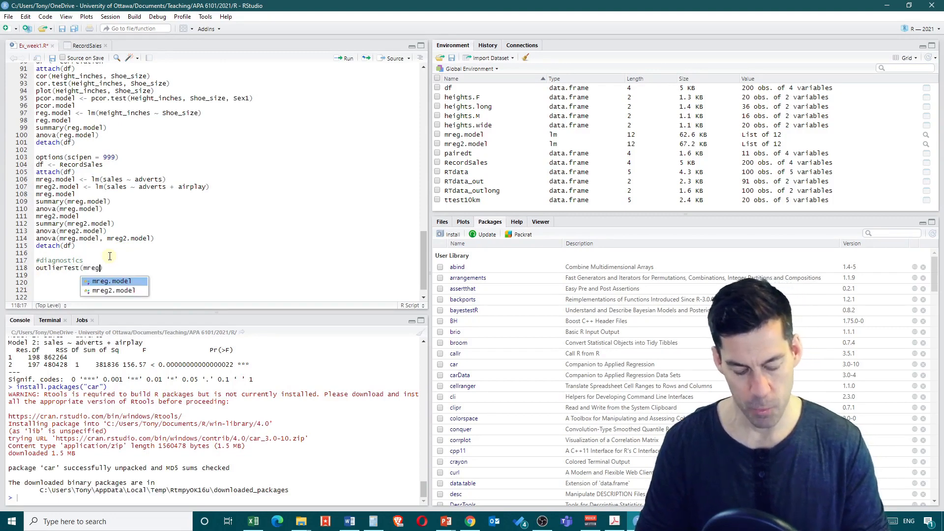
type("l")
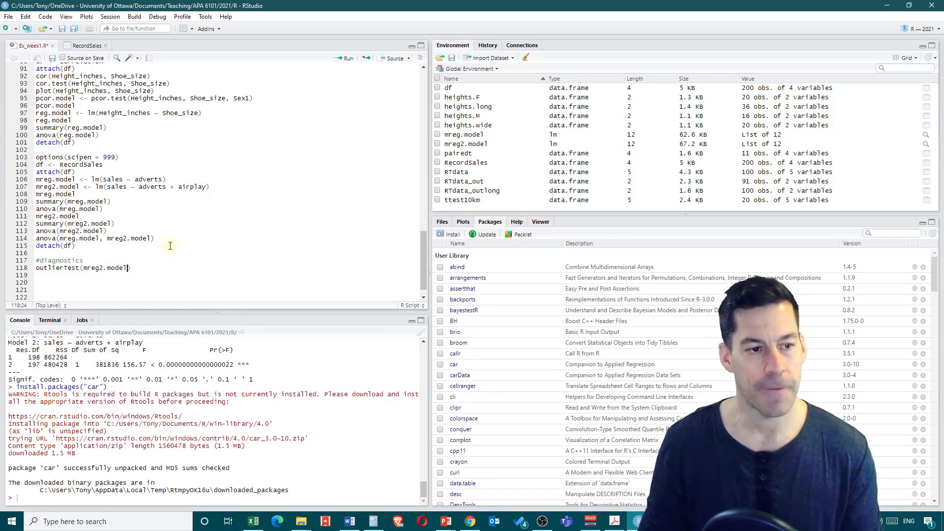
left_click(157, 269)
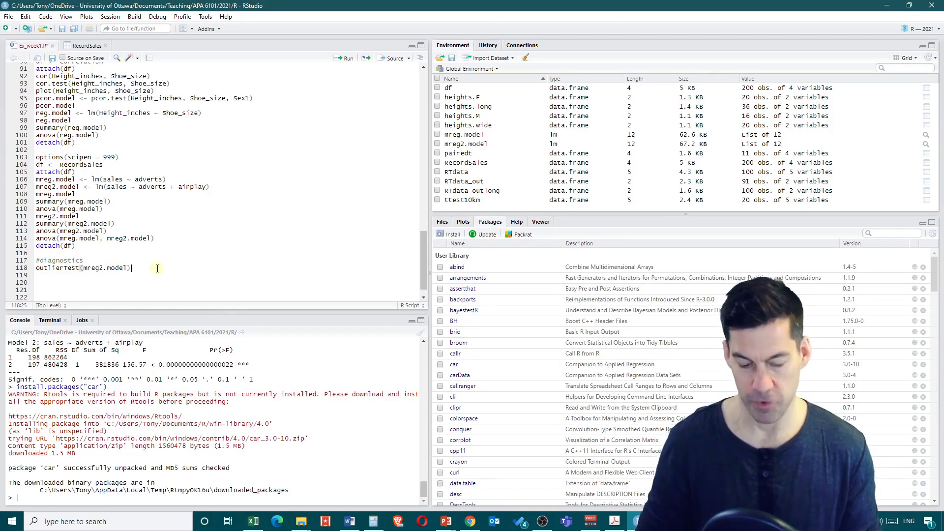
key("ctrl+Return")
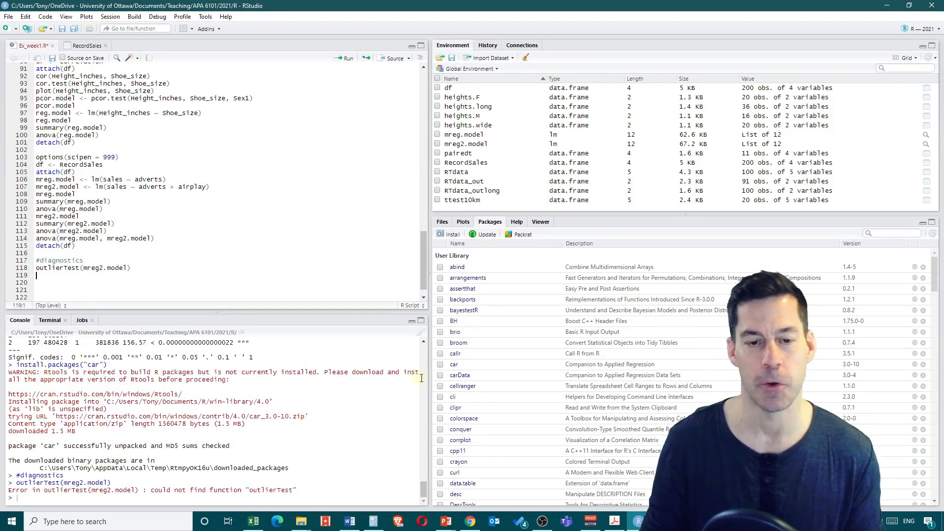
Step: Load the car package and add library(car) to the script between the #diagnostics comment and the outlierTest line
left_click(440, 364)
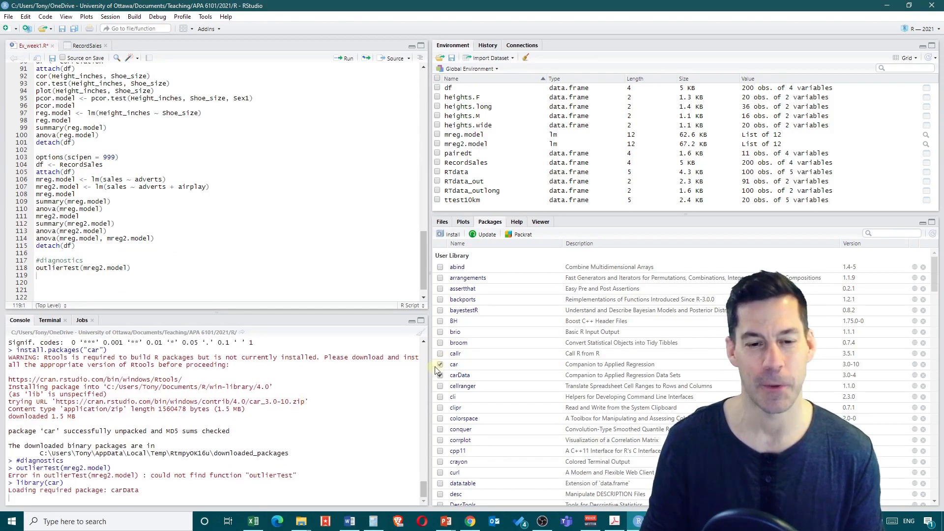
left_click(39, 264)
key("Return")
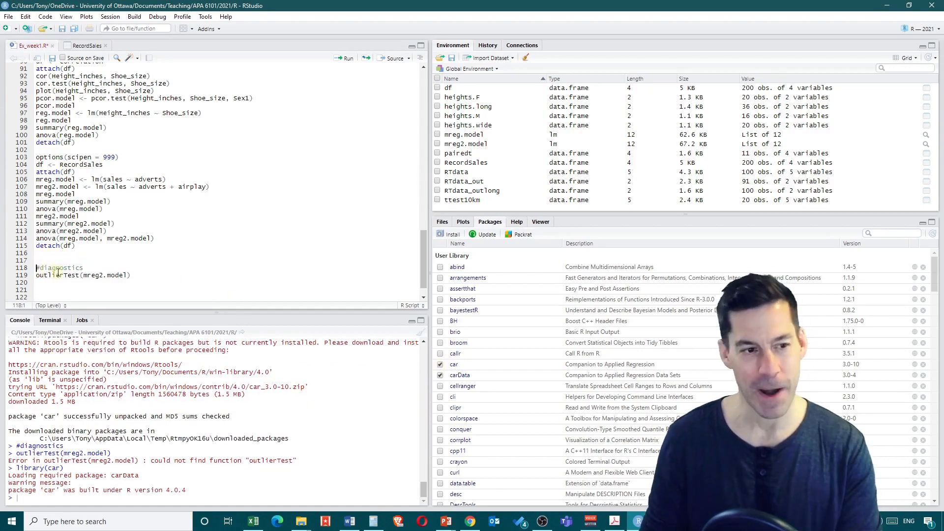
left_click(88, 265)
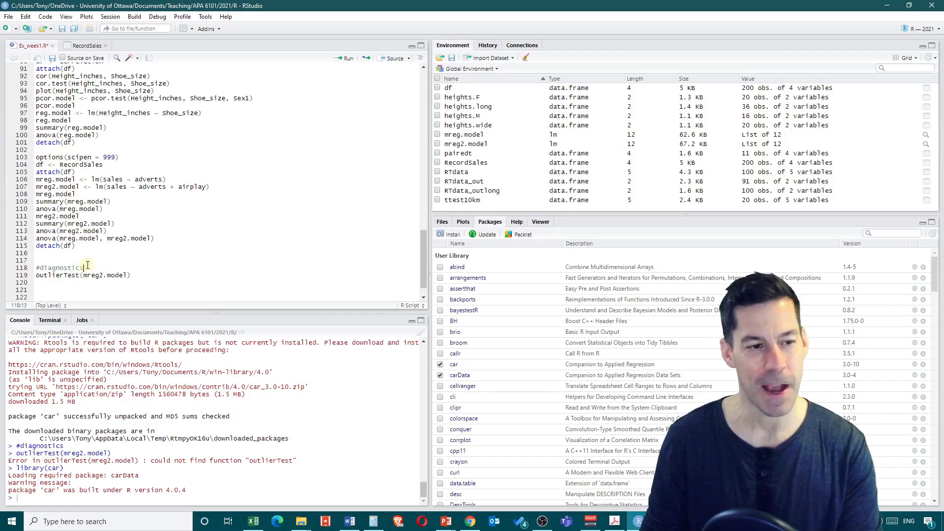
key("Return")
type("li")
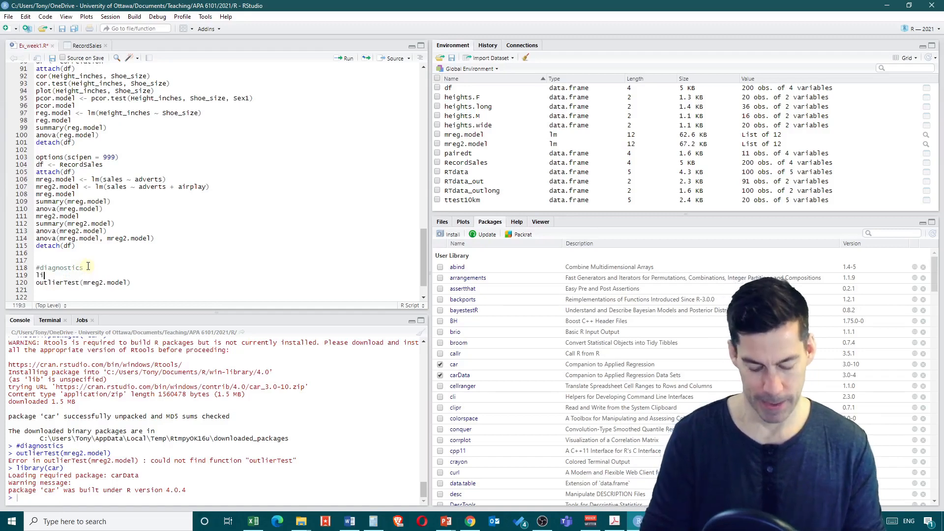
type("brary(")
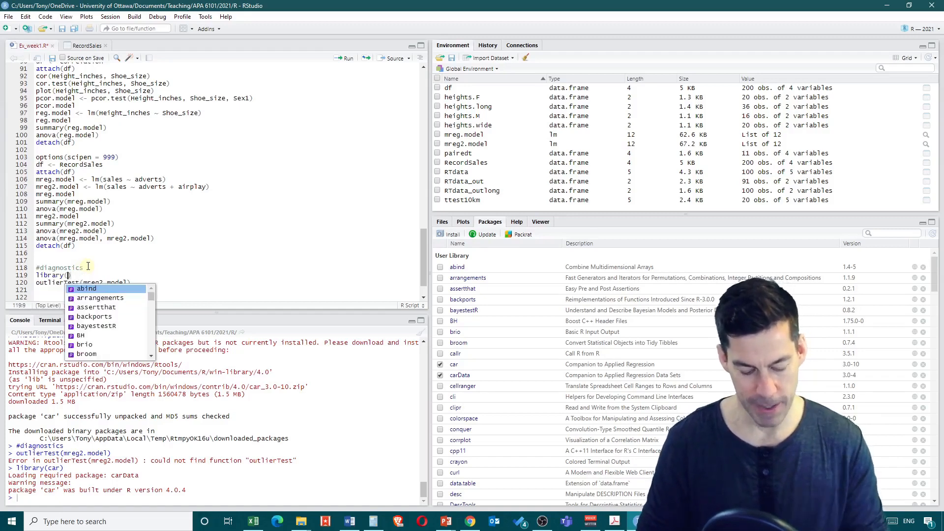
type("car)")
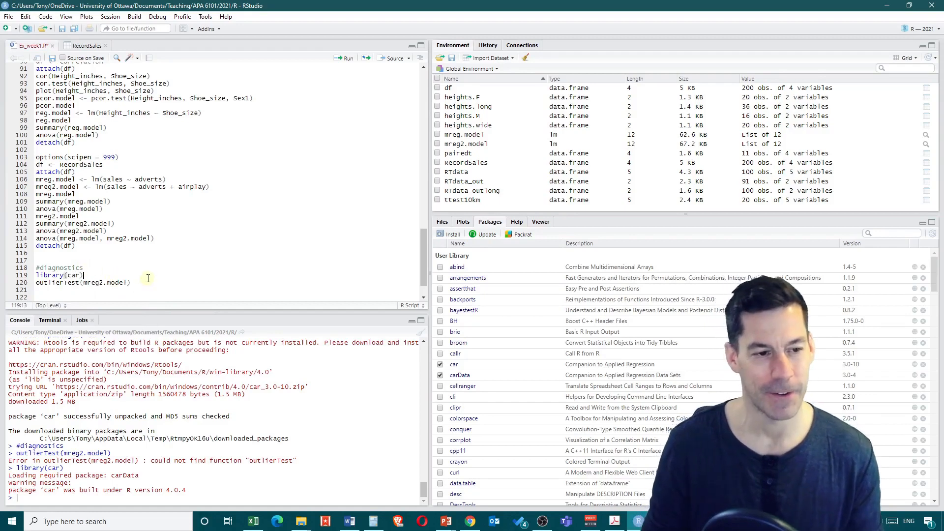
Step: Run the outlierTest(mreg2.model) line again and examine the case number, studentized residual and p-values in its output
left_click_drag(141, 283, 25, 284)
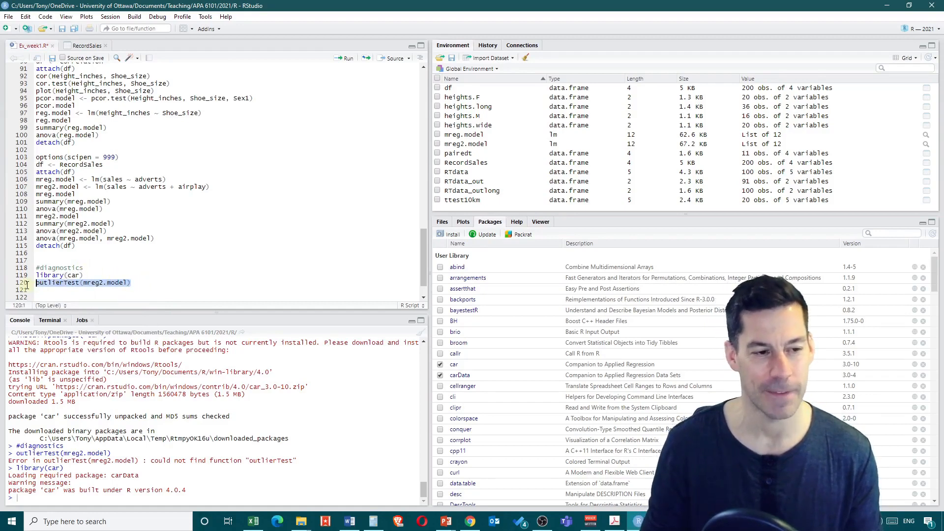
key("ctrl+Return")
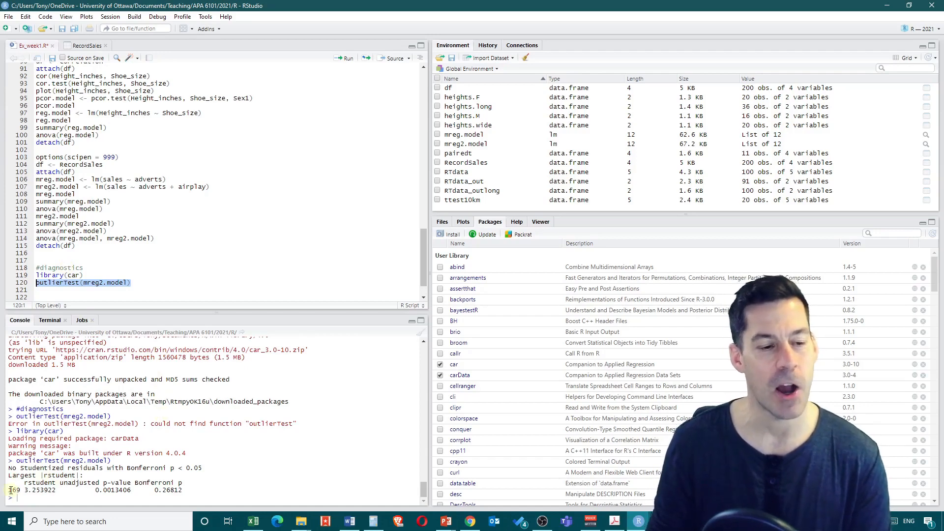
left_click_drag(9, 489, 181, 490)
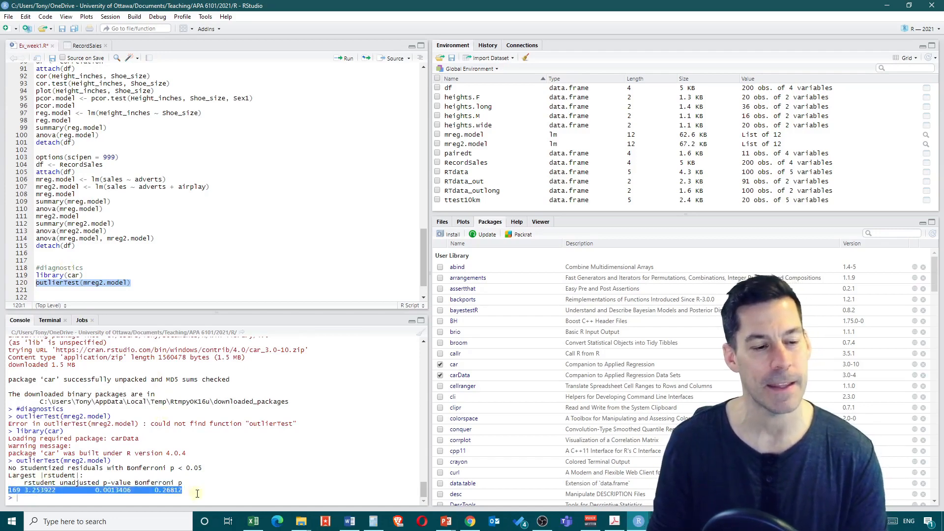
left_click(47, 493)
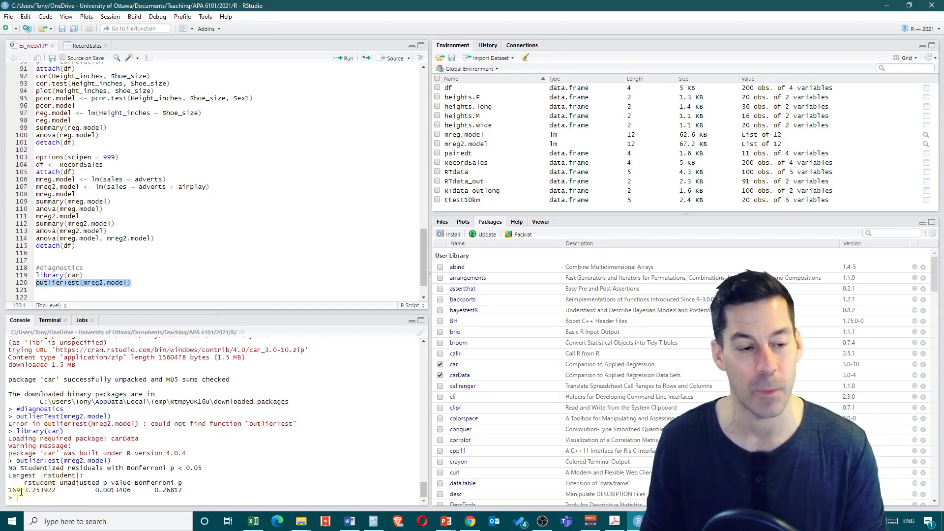
left_click_drag(20, 491, 6, 490)
key("ctrl+a")
left_click(23, 492)
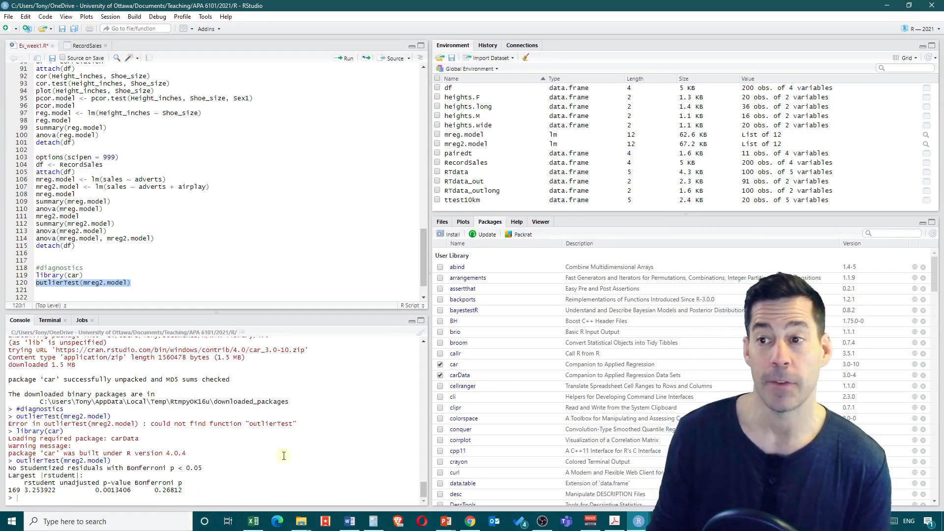
Step: Add par(mfrow = (c(2,2))) below the outlierTest line and run it to set a two-by-two plot layout
left_click(156, 281)
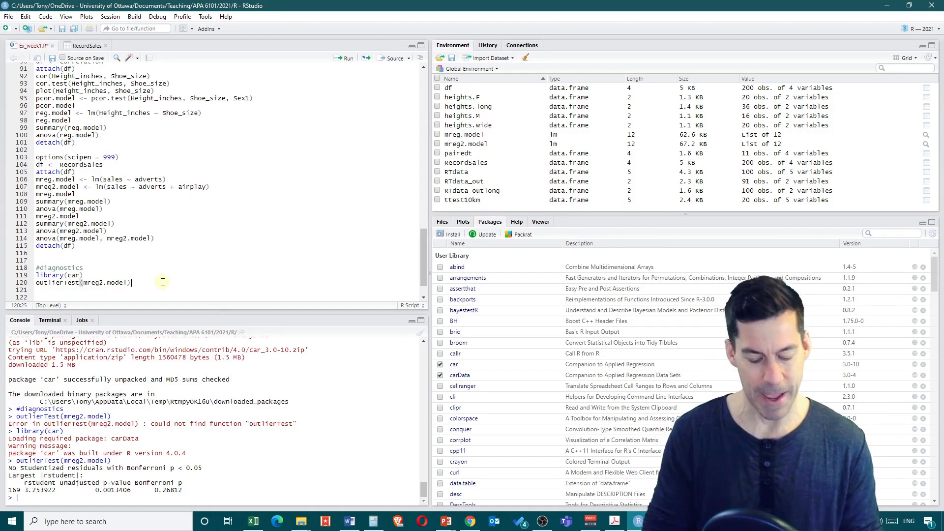
key("Down")
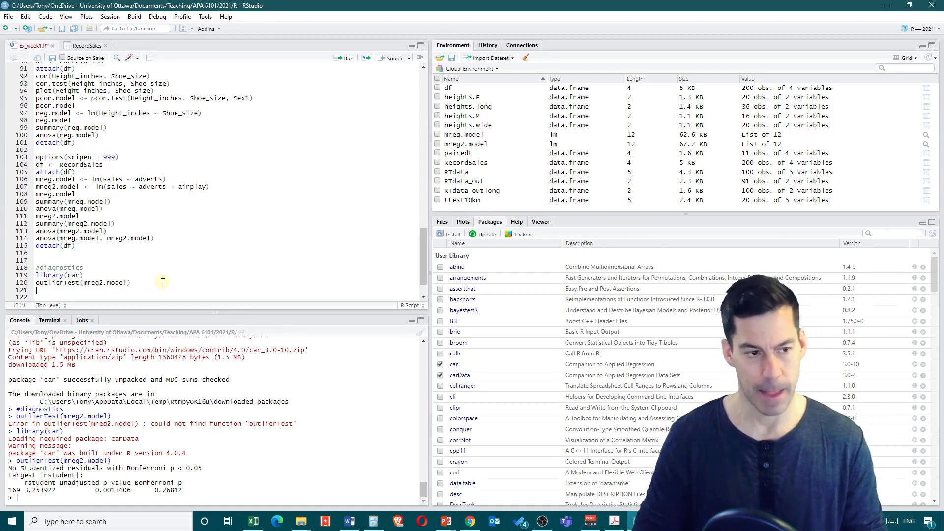
type("par")
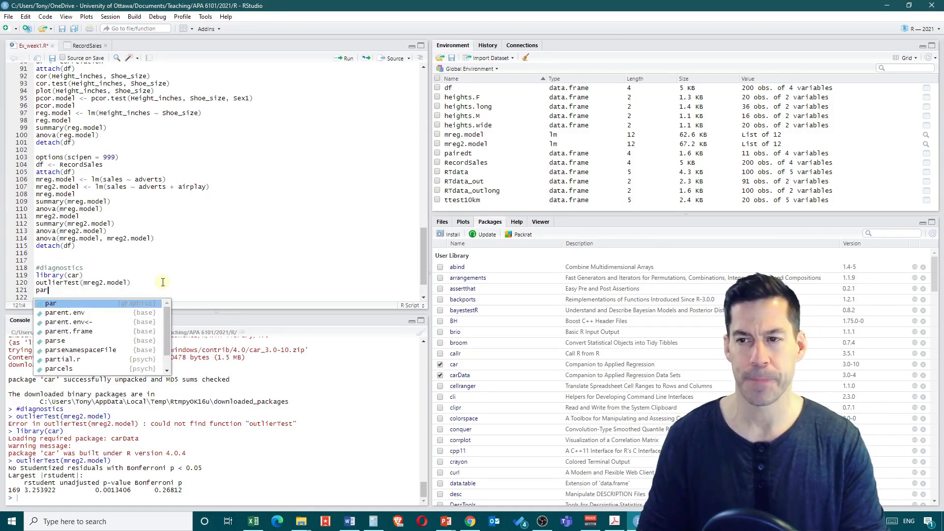
type("(mfrow")
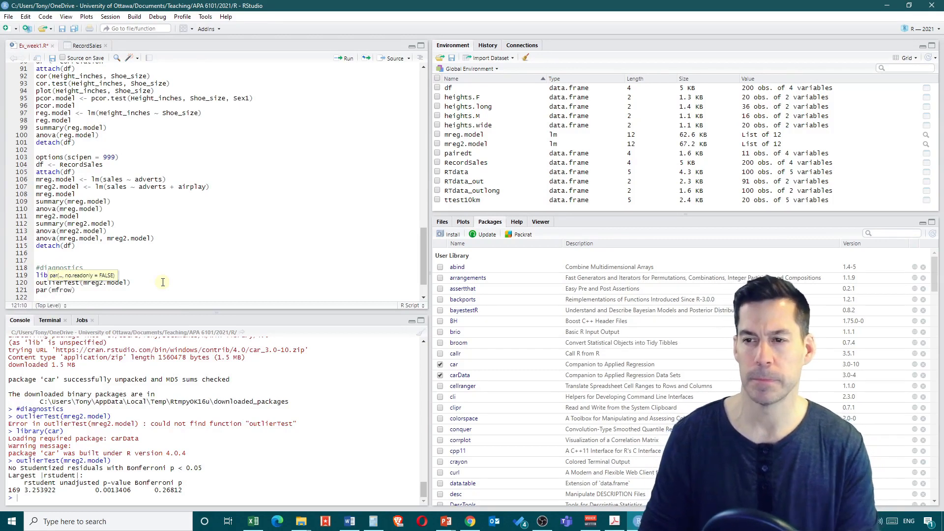
type(" = (")
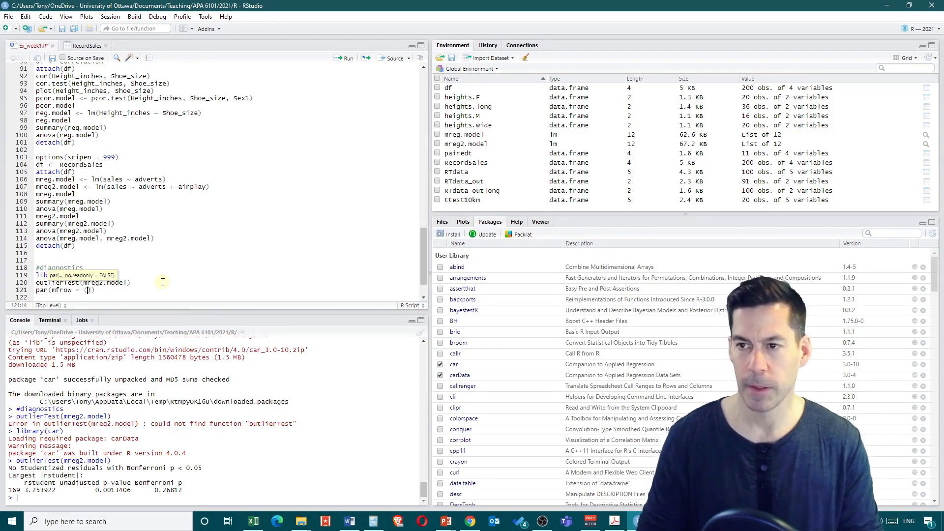
type("c")
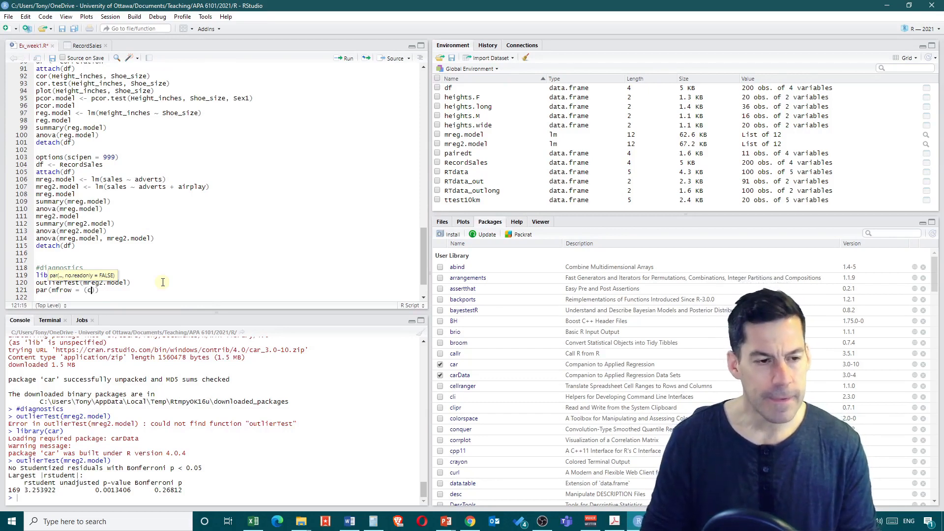
type("(")
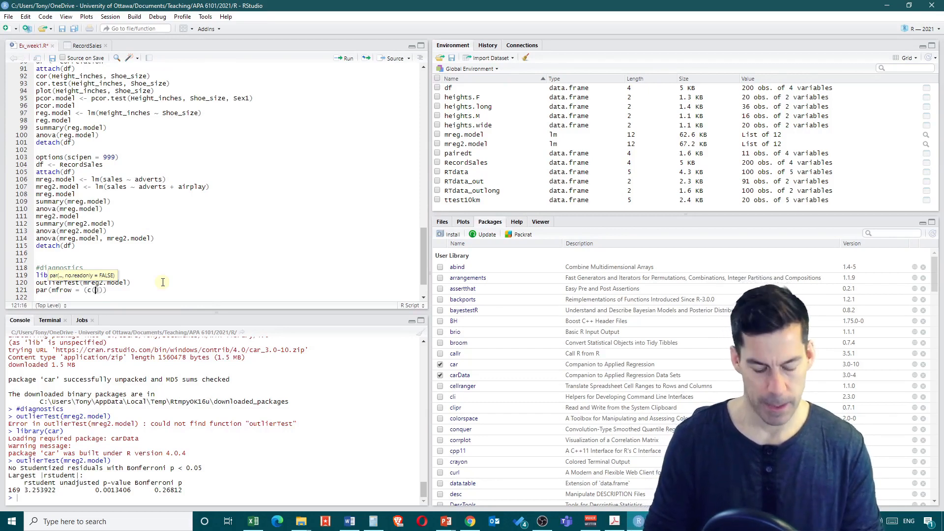
type("2,2")
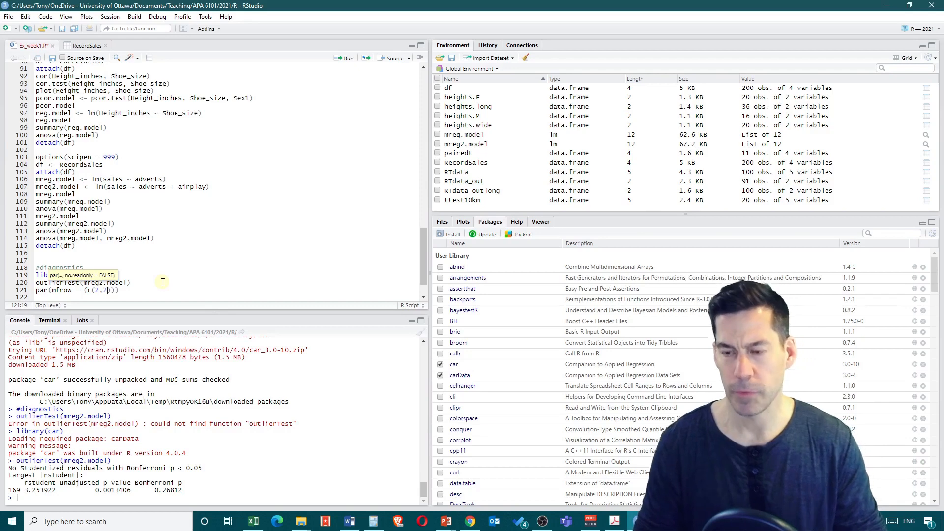
type(")")
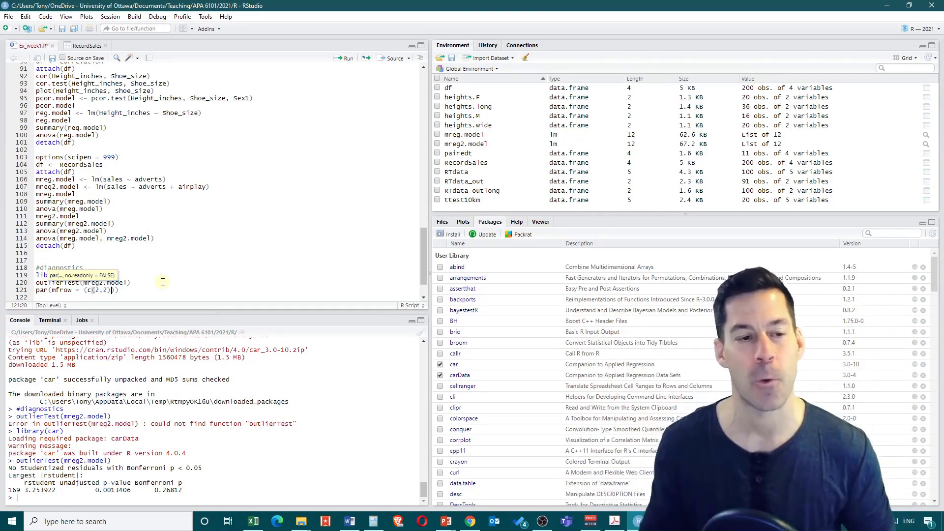
type("))")
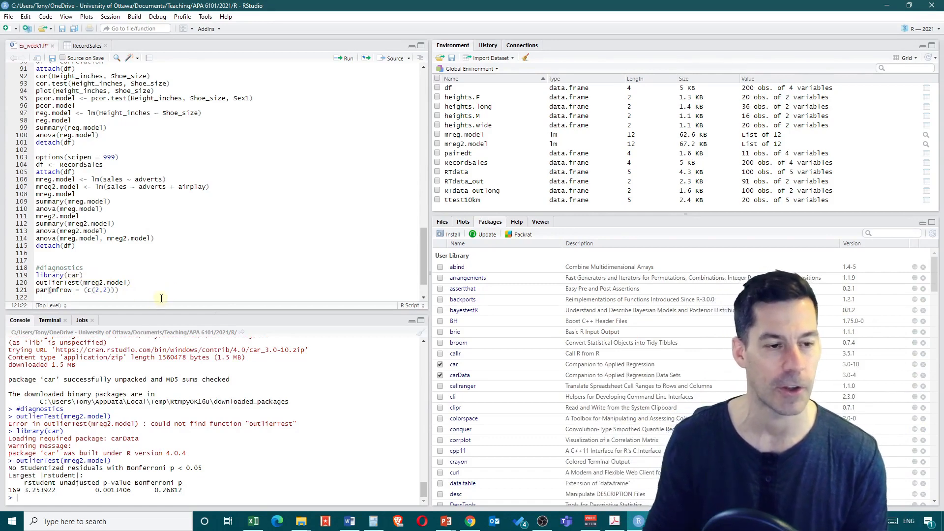
key("BackSpace")
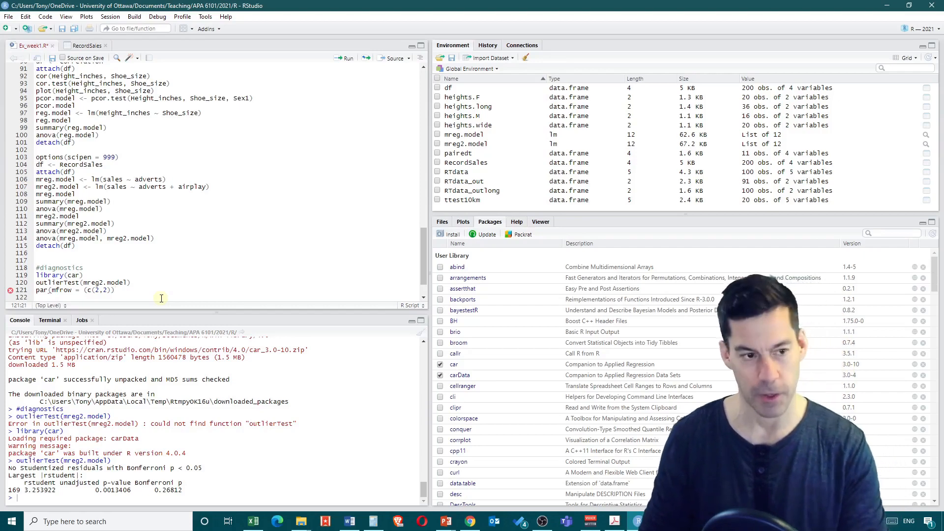
type(")")
key("ctrl+Return")
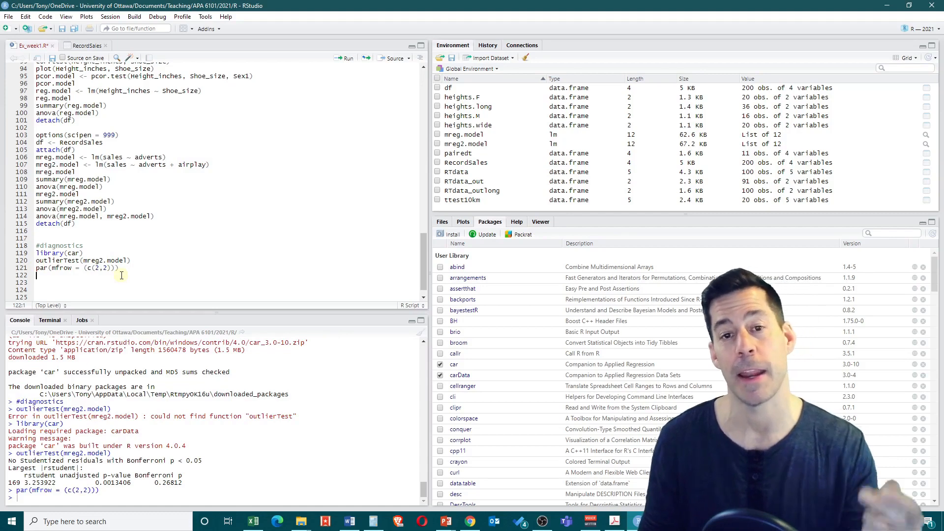
Step: Add plot(mreg2.model) below the par line in the script and run it to draw the diagnostic plots
type("p")
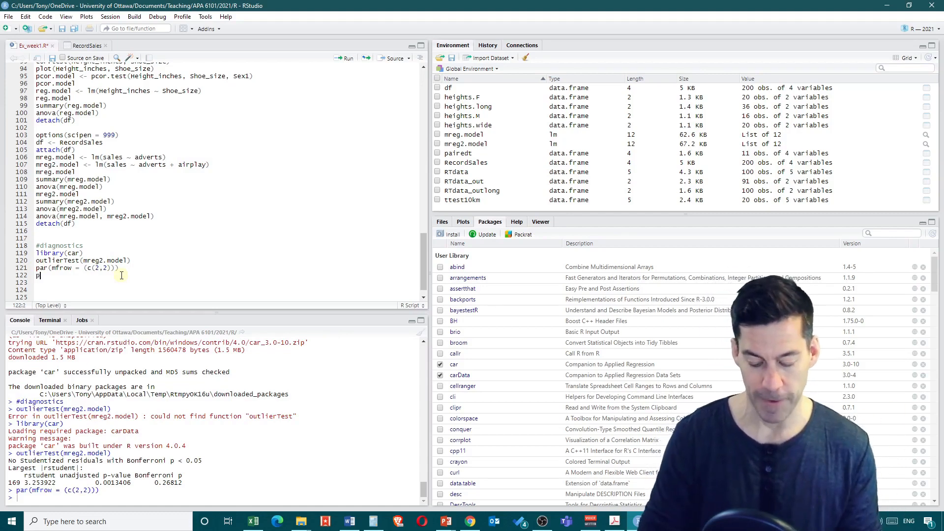
type("lot(")
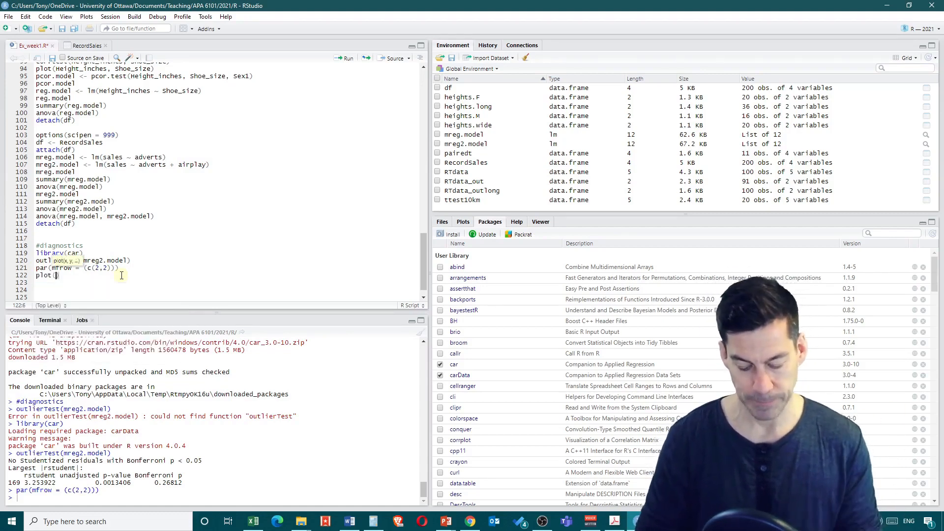
type("mreg2.mo")
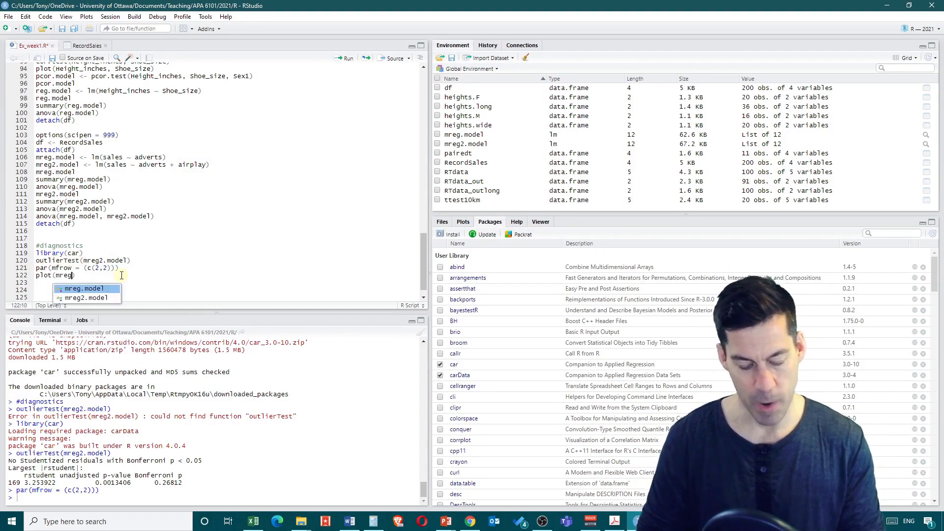
type("del")
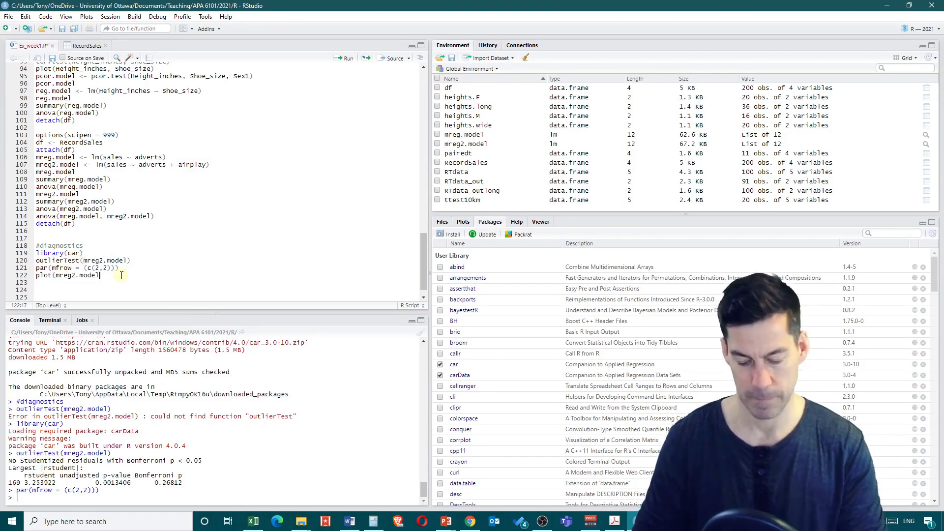
key("ctrl+Return")
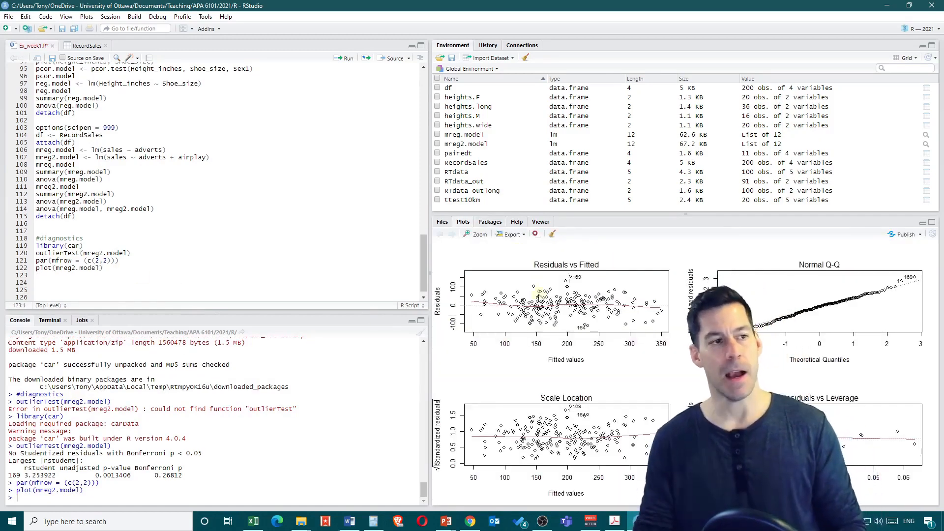
Step: Restore and shift the window to examine all four diagnostic plots, including Normal Q-Q and Residuals vs Leverage, and maximize it again
left_click_drag(633, 5, 266, 0)
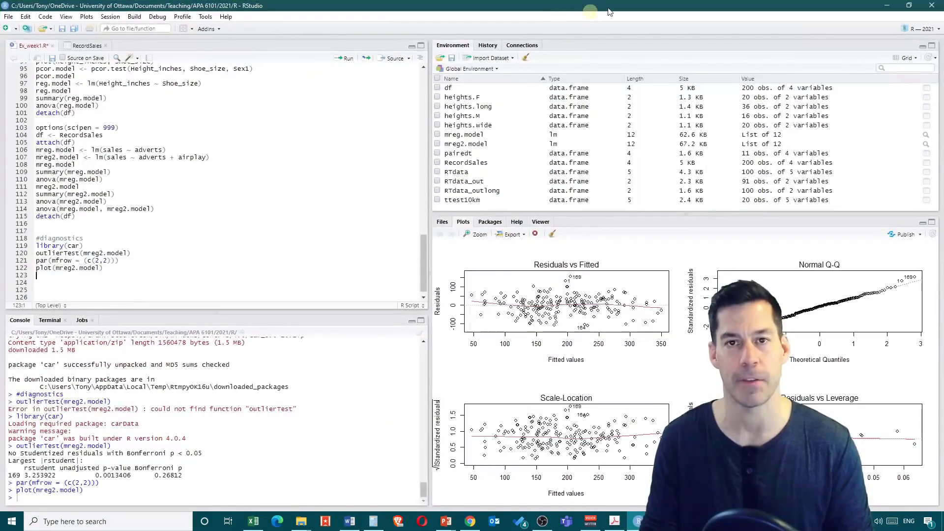
double_click(624, 5)
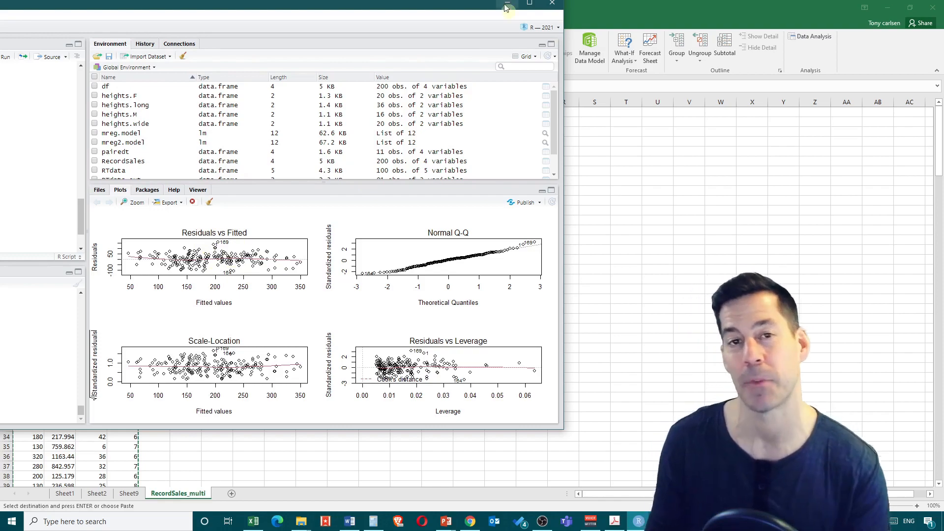
left_click_drag(468, 3, 656, 23)
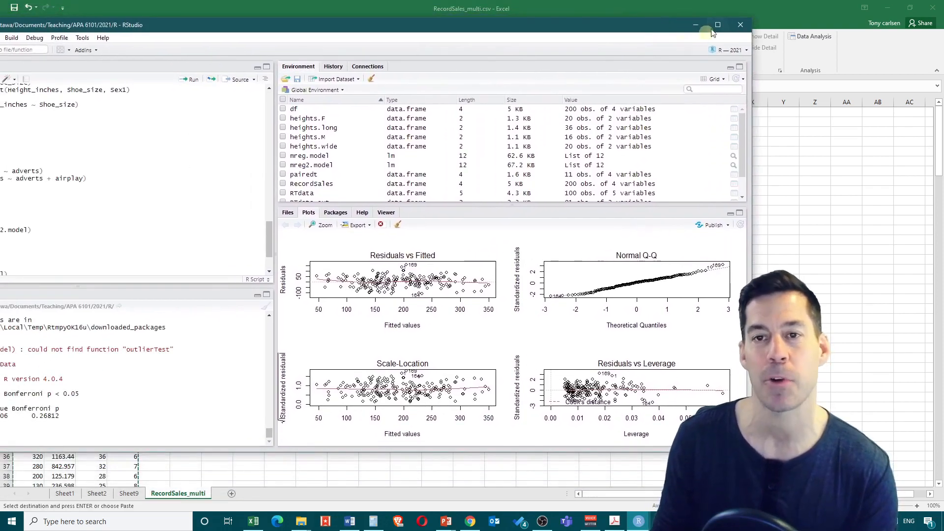
left_click(717, 25)
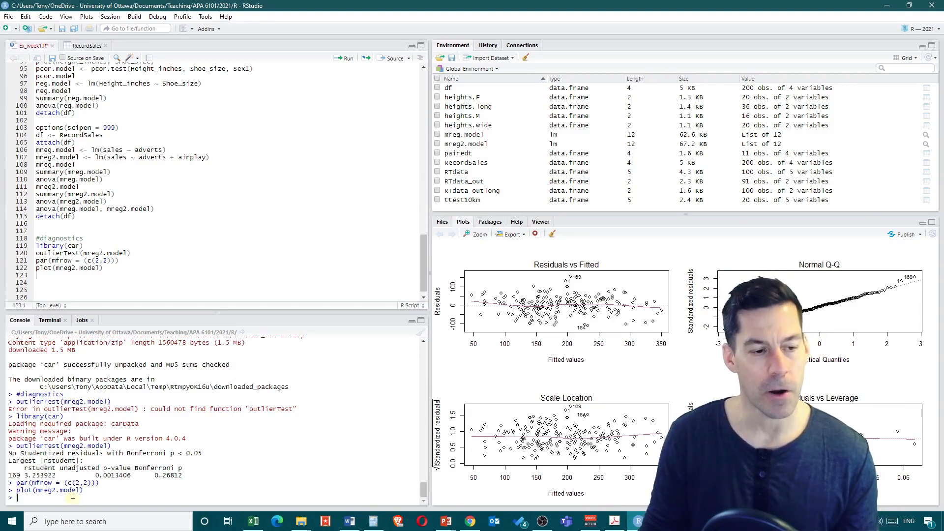
Step: Run plot(fitted(mreg2.model, residuals(mreg2.model))) in the console
type("(")
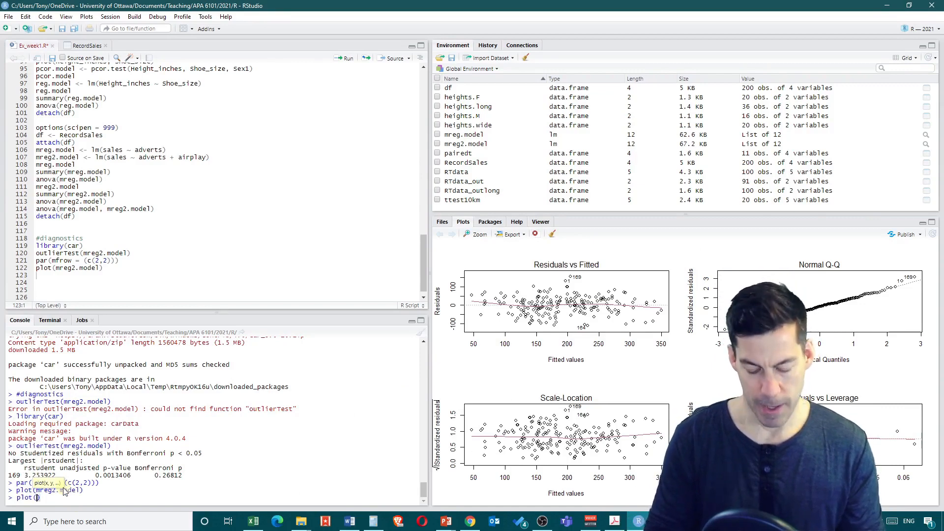
type("fitted")
key("Tab")
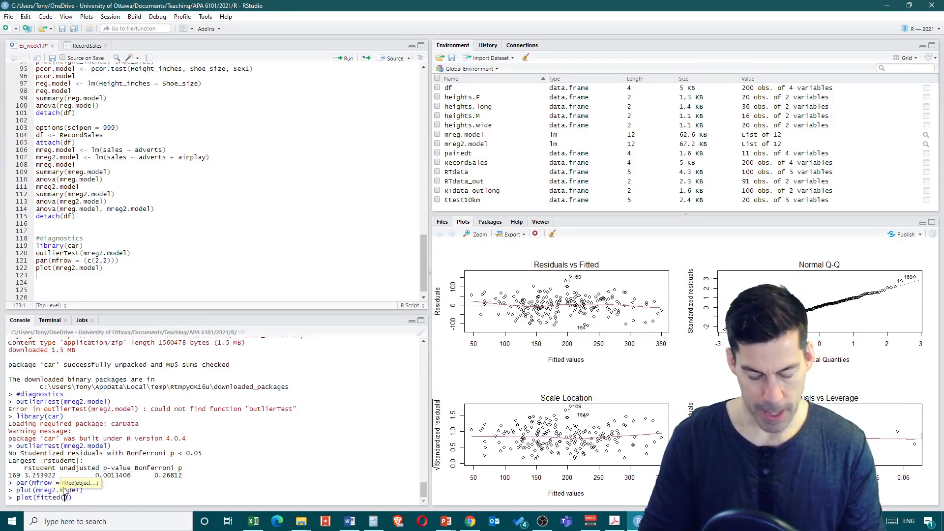
type("mreg2.mo")
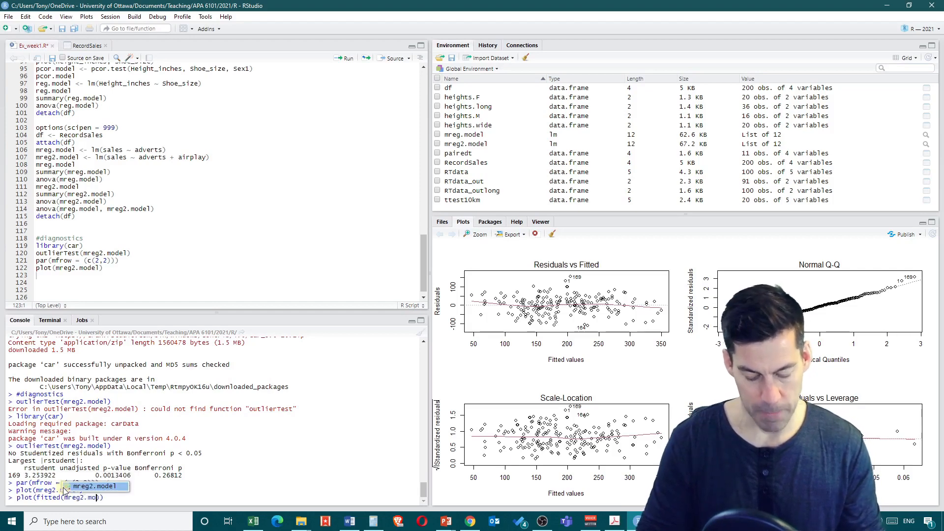
key("Tab")
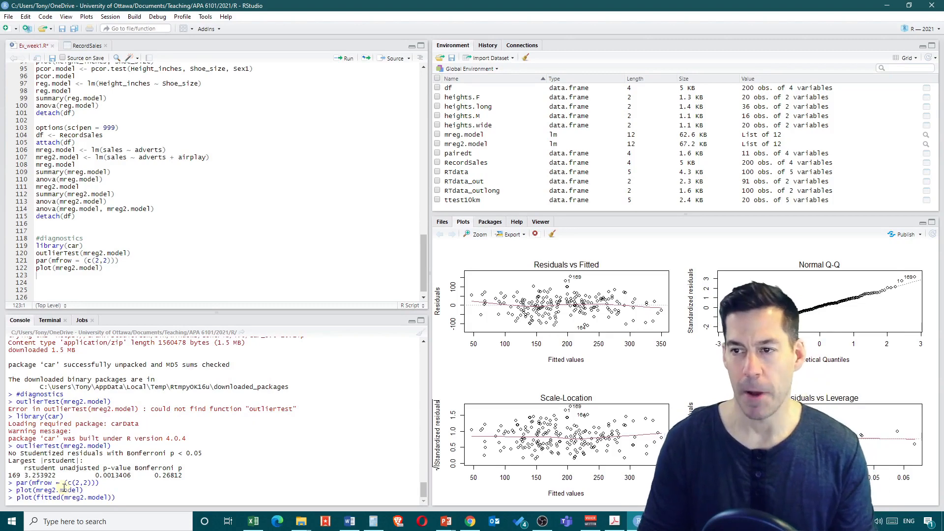
type(", re")
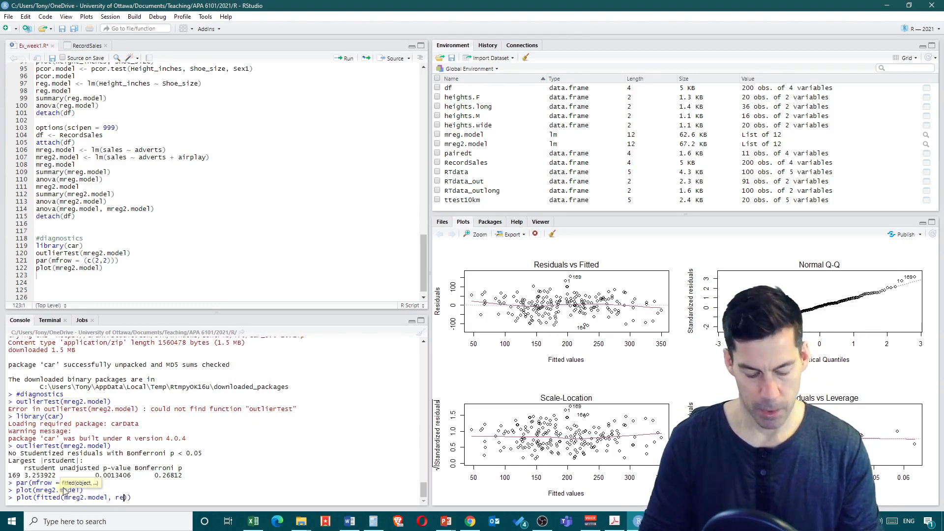
type("sidual")
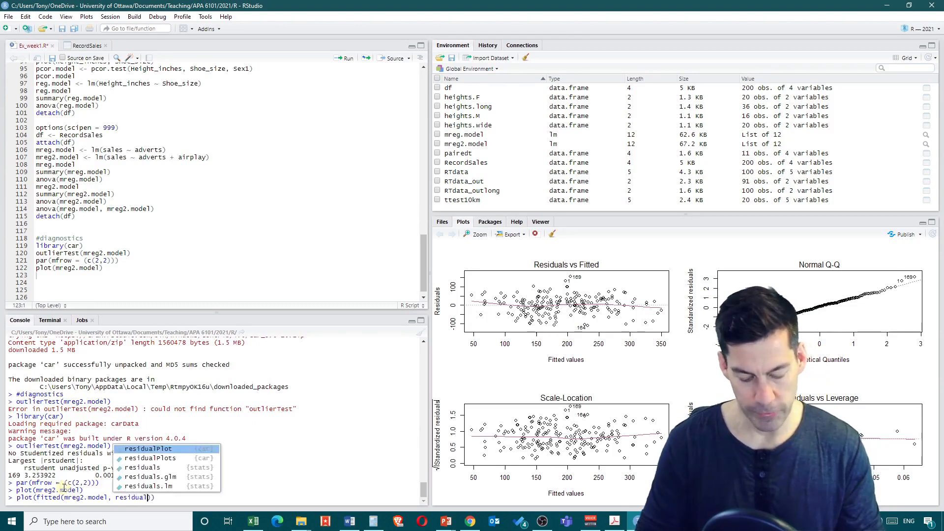
type("s")
key("Tab")
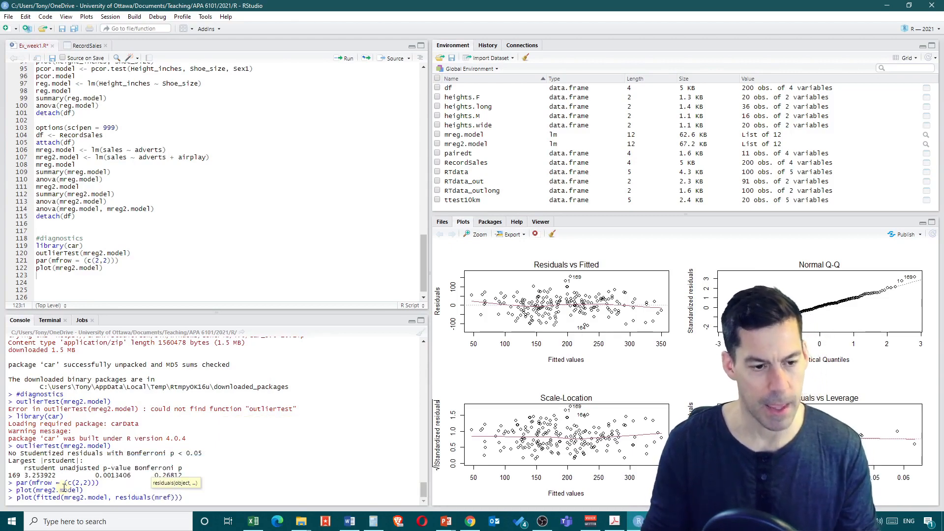
key("Down")
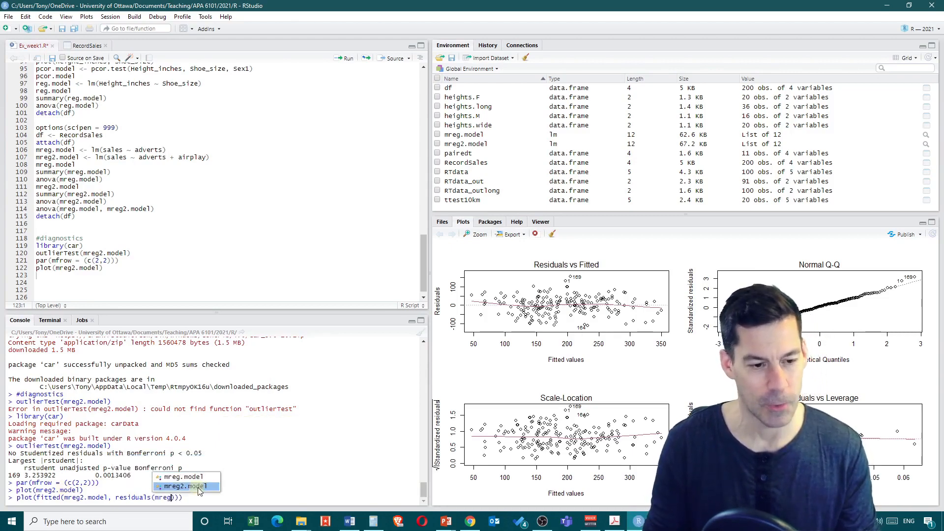
key("Tab")
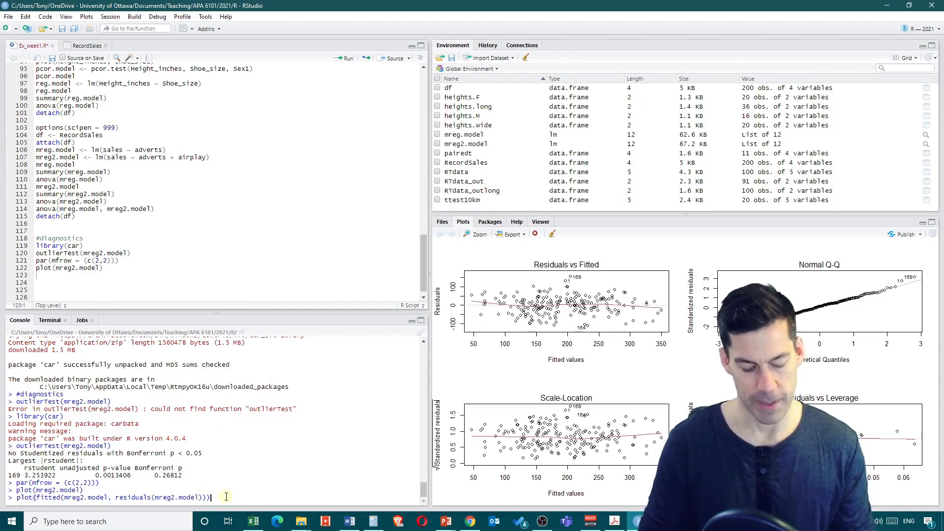
key("Return")
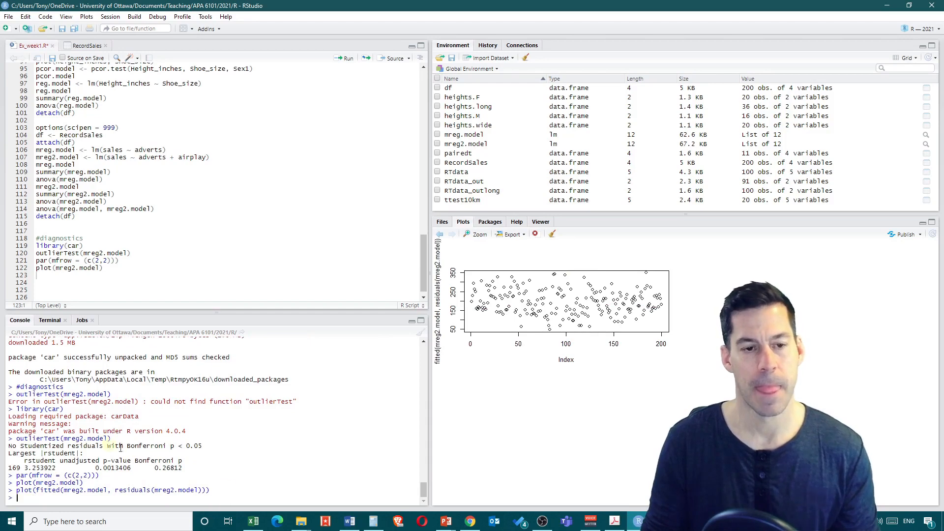
Step: Copy the fitted and residuals plot command from the console into the script below plot(mreg2.model), without the leading prompt symbol
left_click_drag(221, 490, 11, 490)
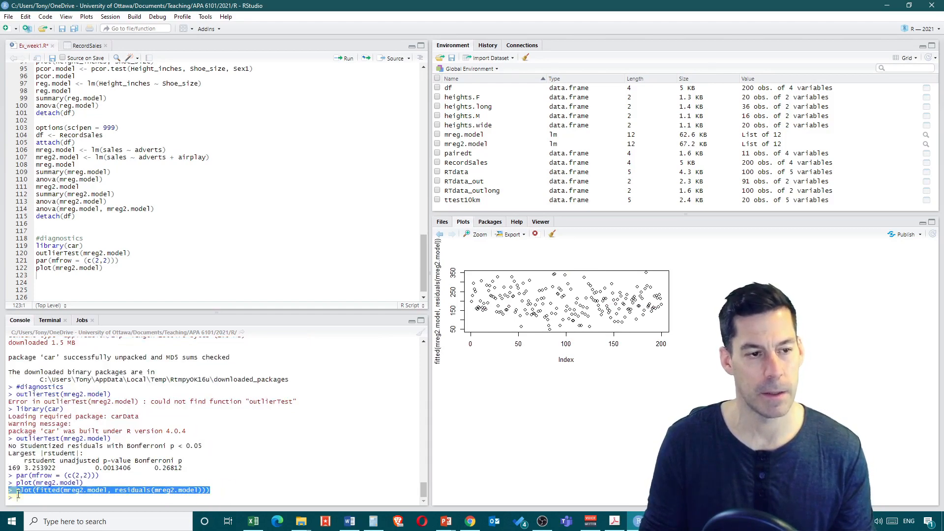
left_click(39, 276)
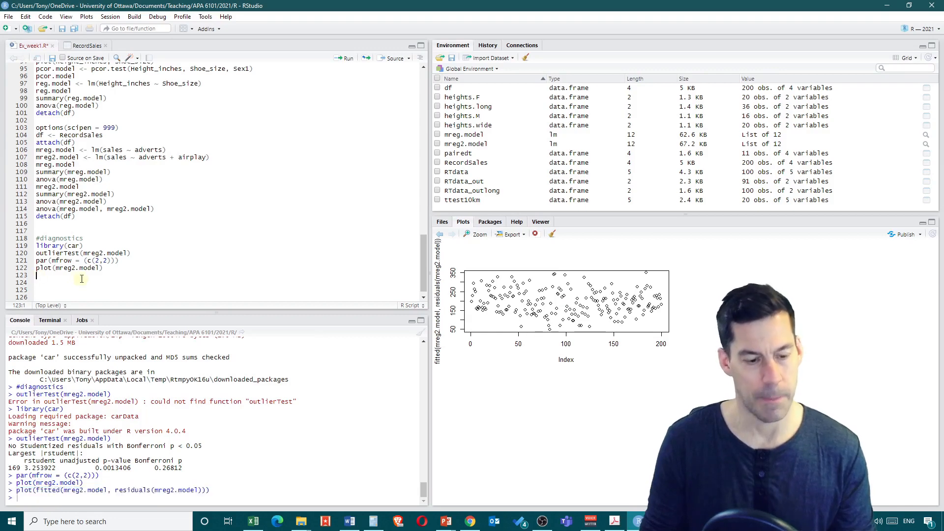
type("> plot(fitted(mreg2.model, residuals(mreg2.model)))")
left_click(44, 276)
key("BackSpace")
key("BackSpace")
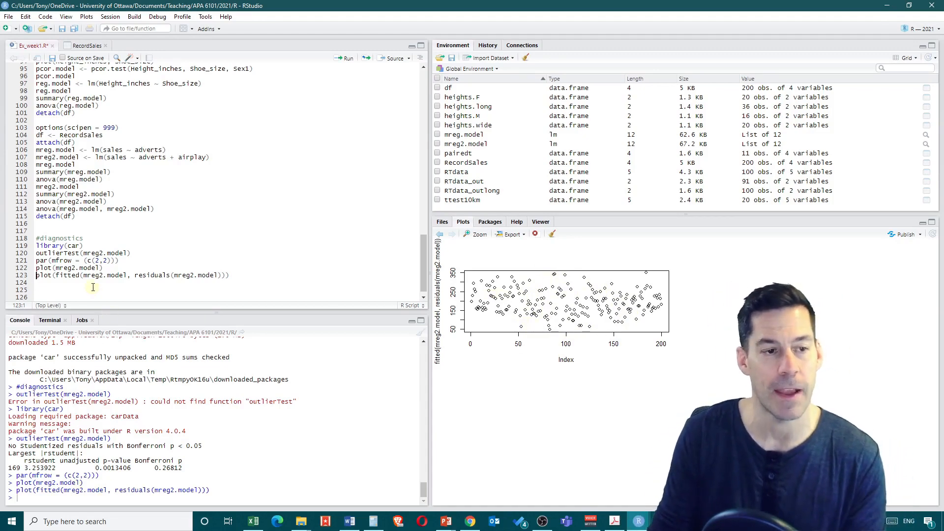
Step: Add hist(residuals(mreg2.model)) on a new line below the fitted plot command and run it to draw the residual histogram
left_click(240, 274)
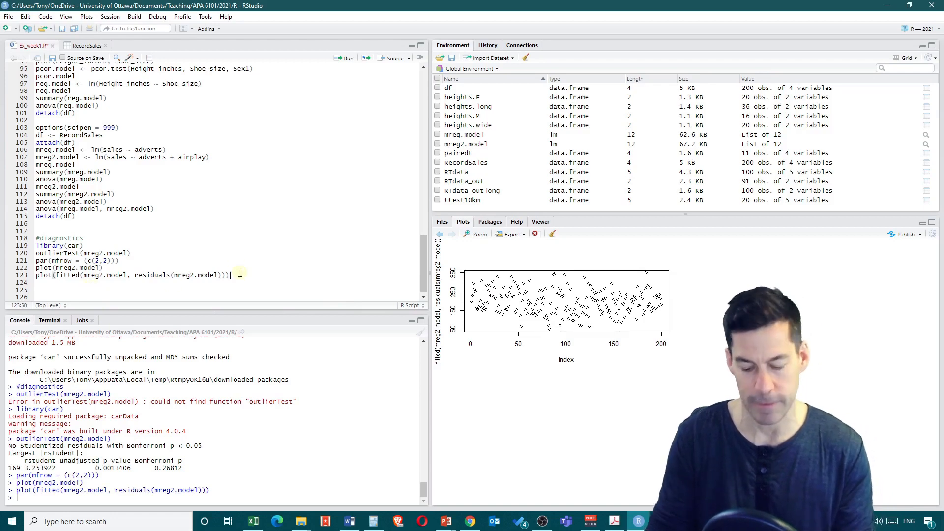
key("Return")
type("hist")
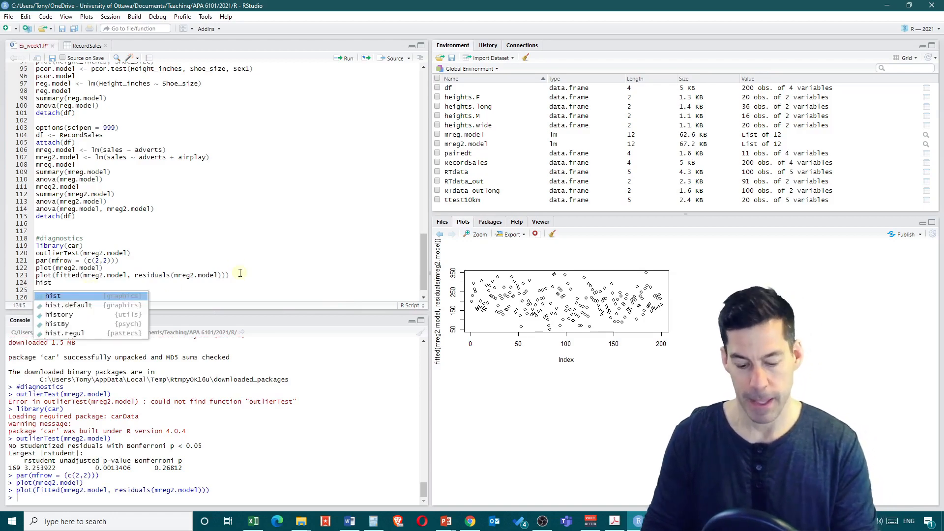
type("(")
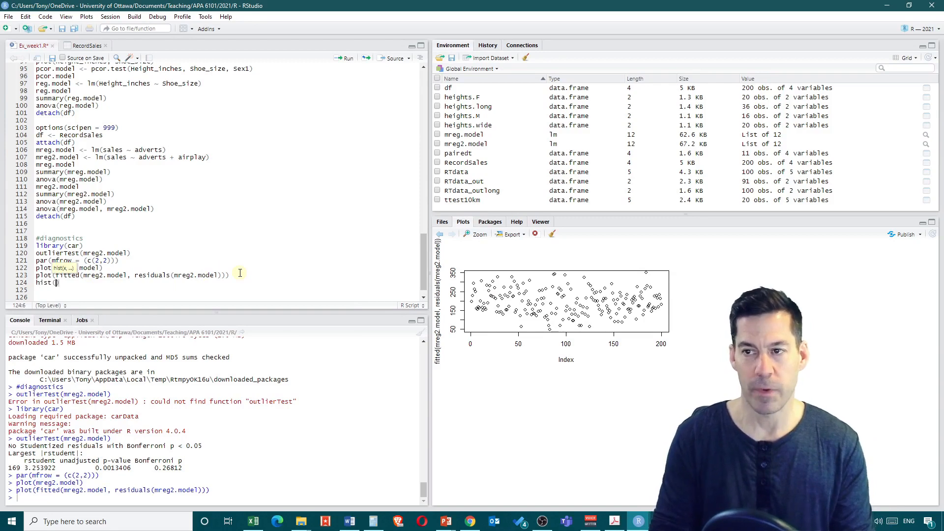
type("resi")
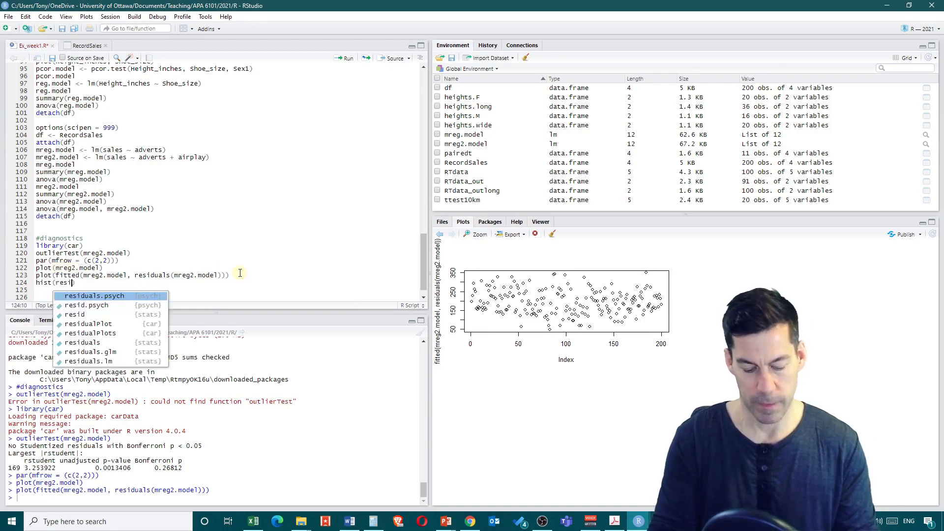
type("duals(")
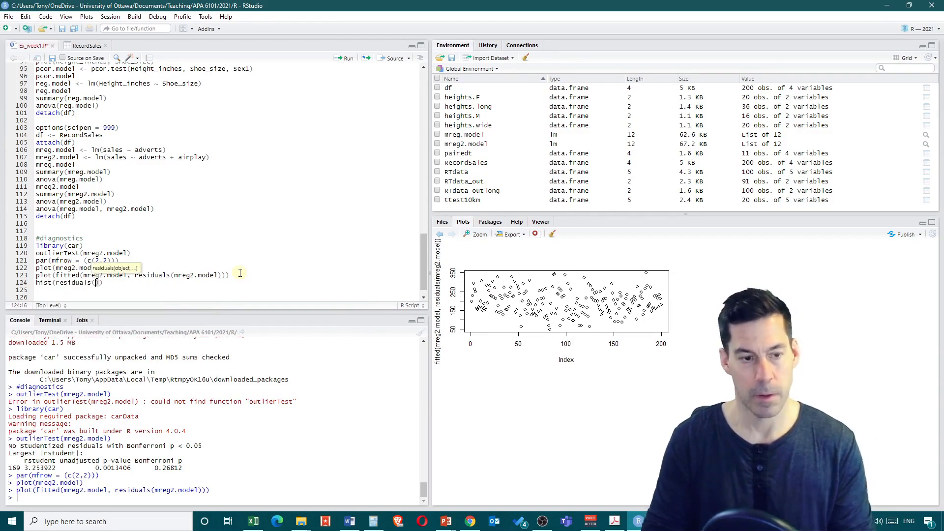
type("mreg")
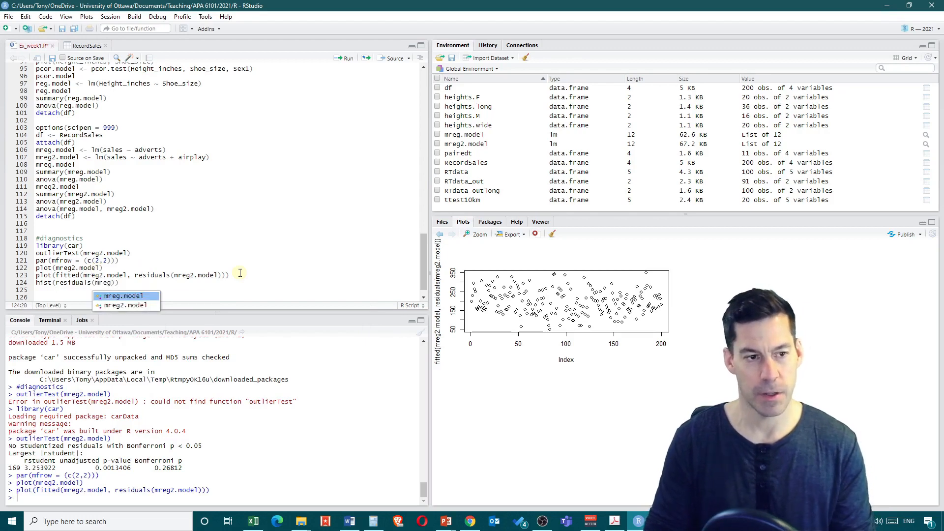
left_click(125, 305)
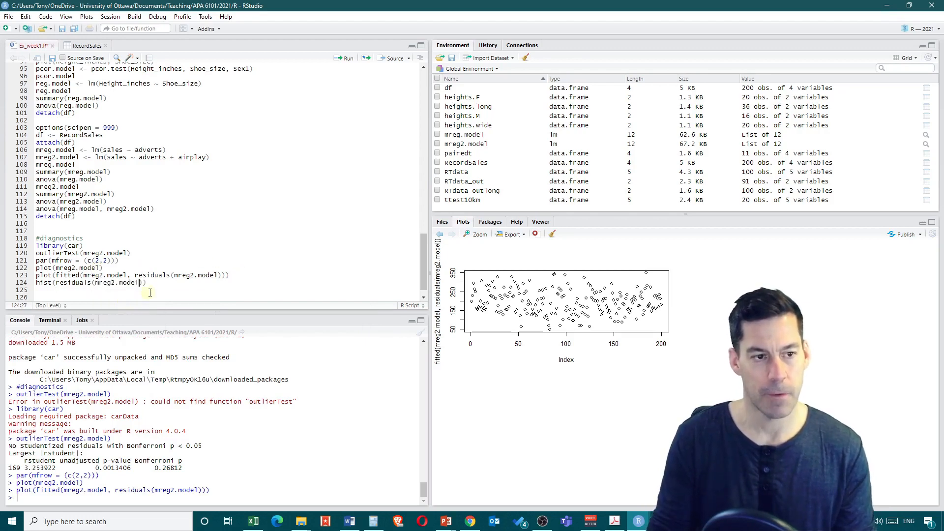
left_click(165, 282)
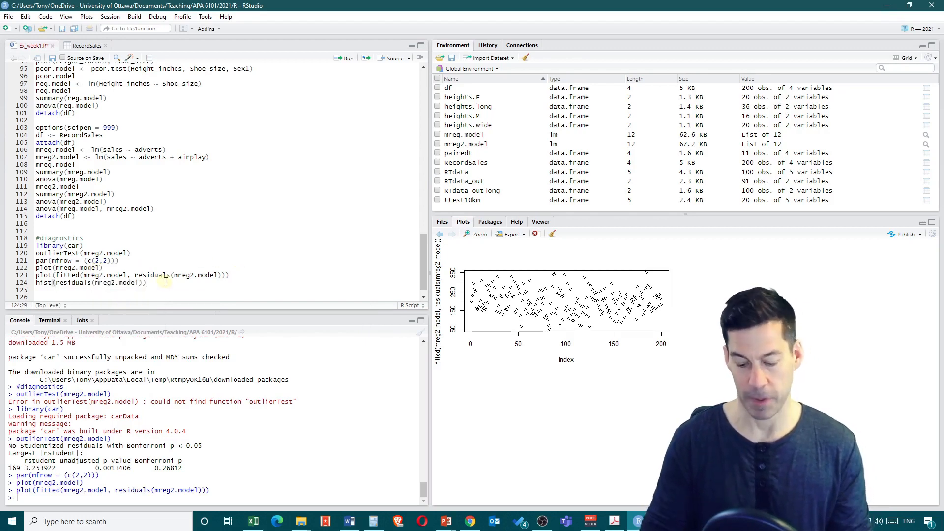
key("ctrl+Return")
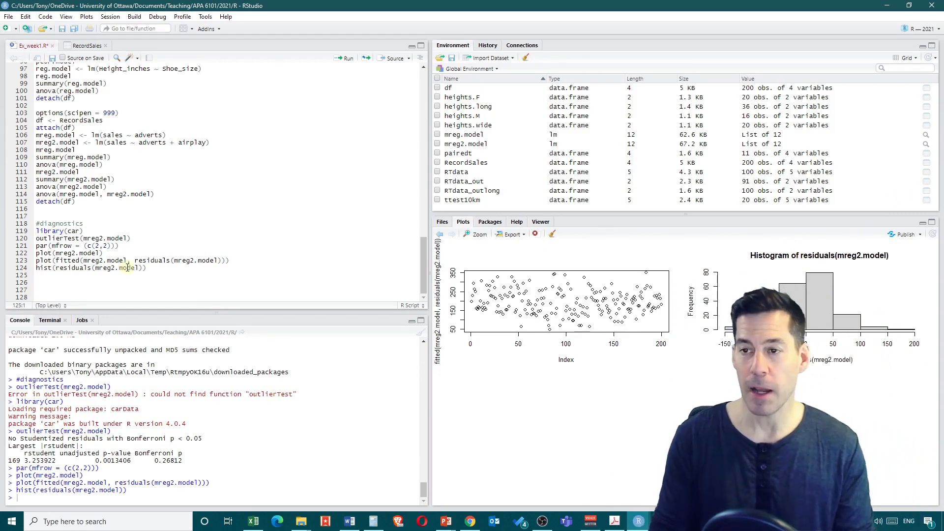
Step: Duplicate the hist(residuals(mreg2.model)) line directly below itself, with no stray characters on the new line
type("q")
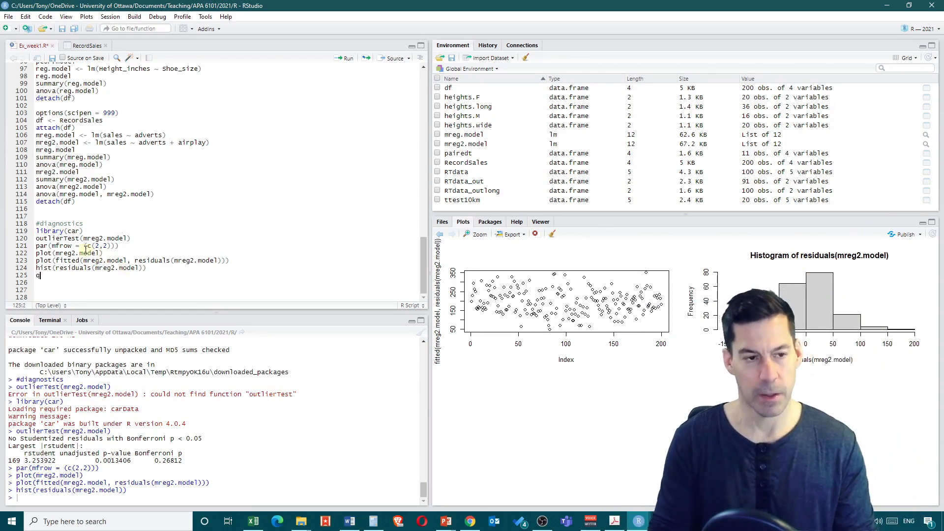
left_click_drag(147, 268, 35, 266)
key("ctrl+c")
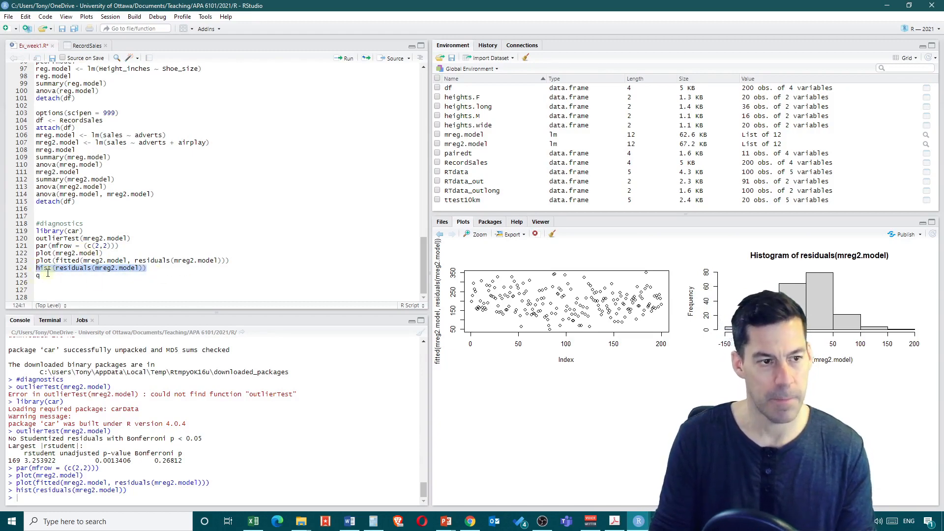
left_click(48, 274)
key("BackSpace")
key("ctrl+v")
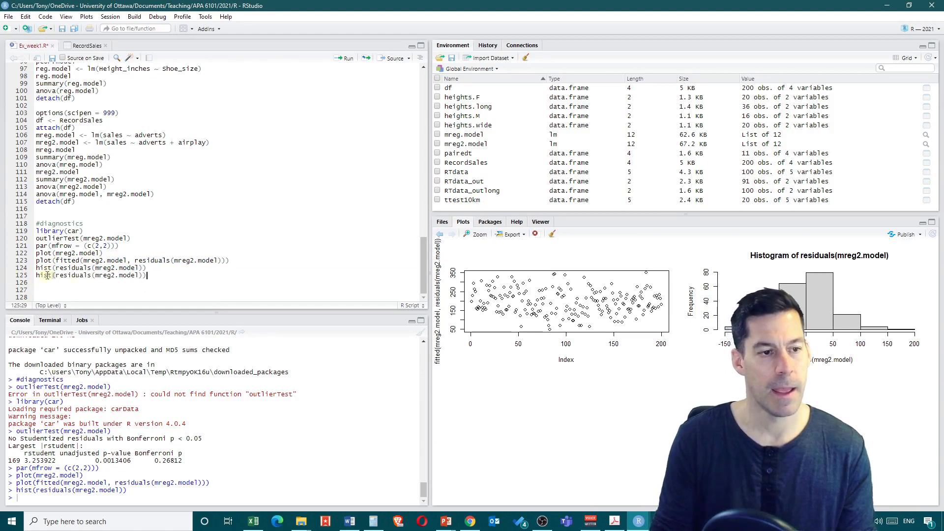
Step: Change the duplicated histogram line to qqnorm(residuals(mreg2.model)) and run it to draw the normal Q-Q plot
left_click(50, 275)
key("BackSpace")
key("BackSpace")
key("BackSpace")
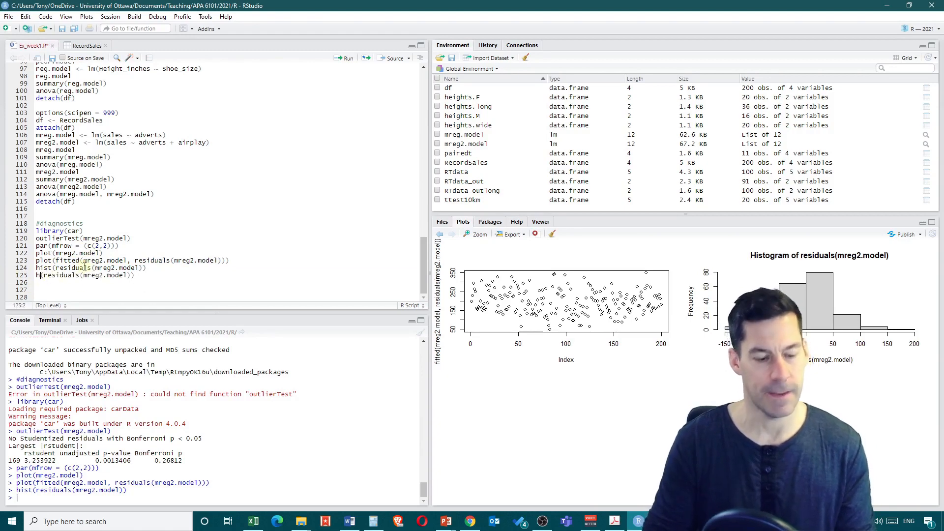
key("BackSpace")
type("qqnor")
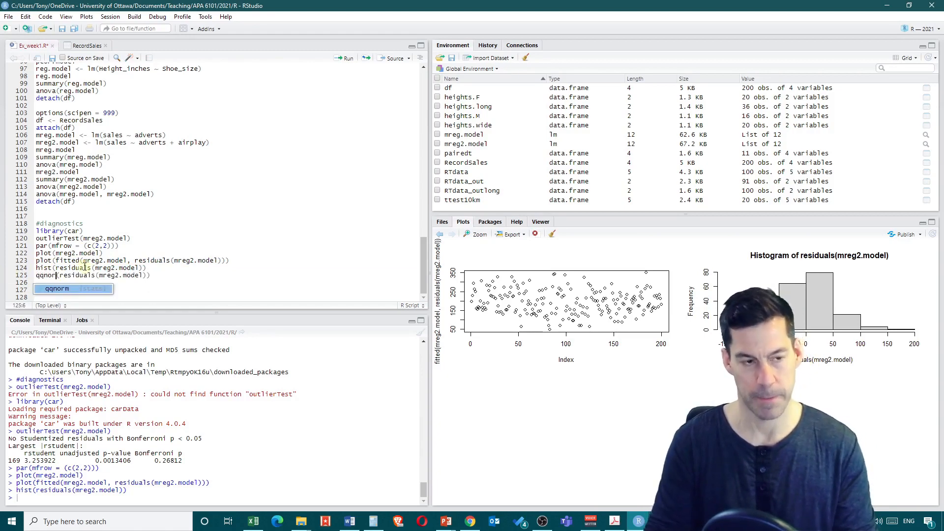
type("m")
left_click(158, 274)
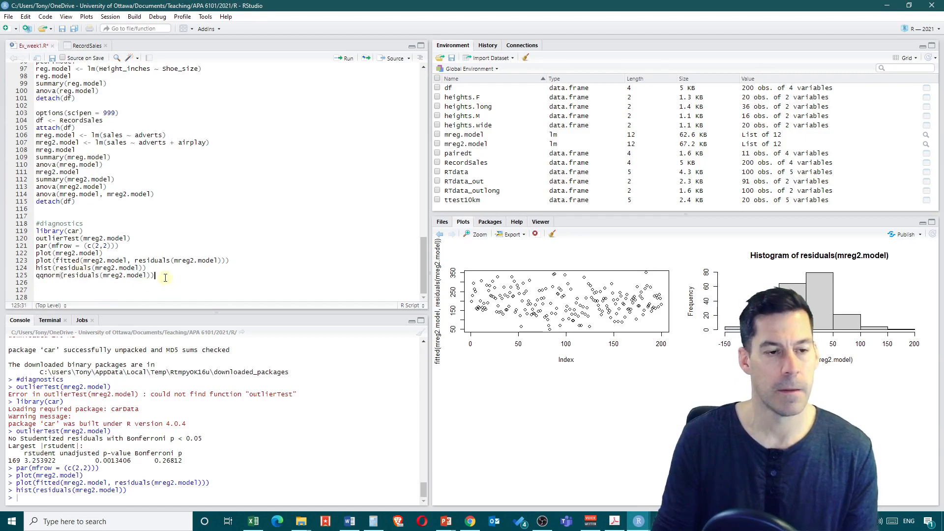
key("ctrl+Return")
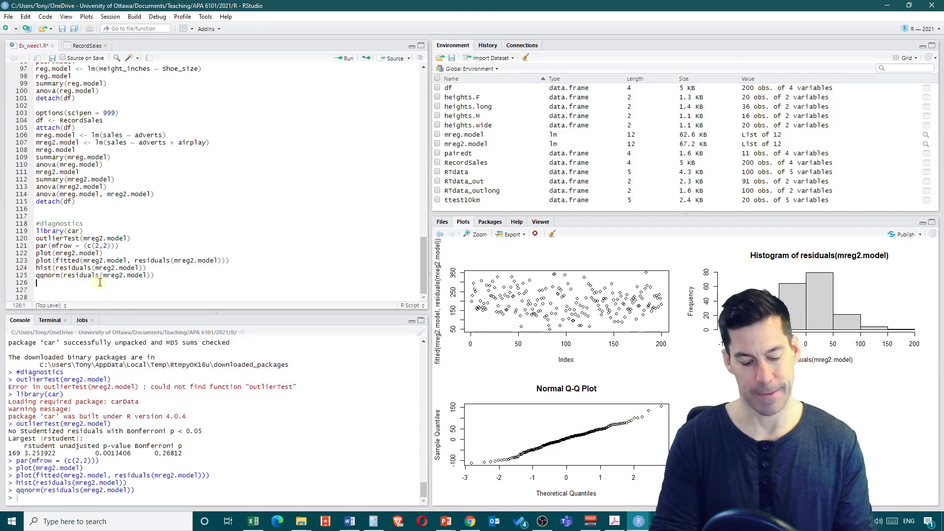
Step: Add shapiro.test(residuals(mreg2.model)) below the qqnorm line, run it and highlight the resulting p-value in the console
type("shapir")
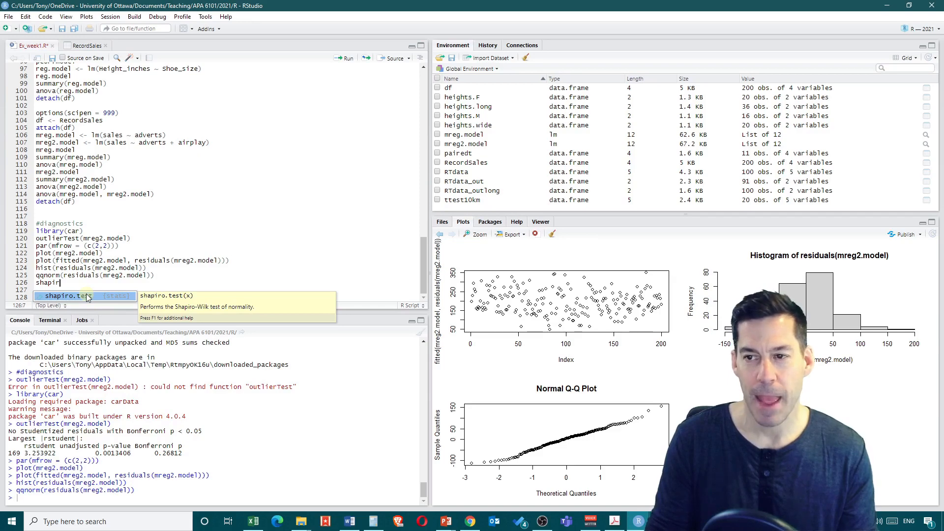
double_click(87, 296)
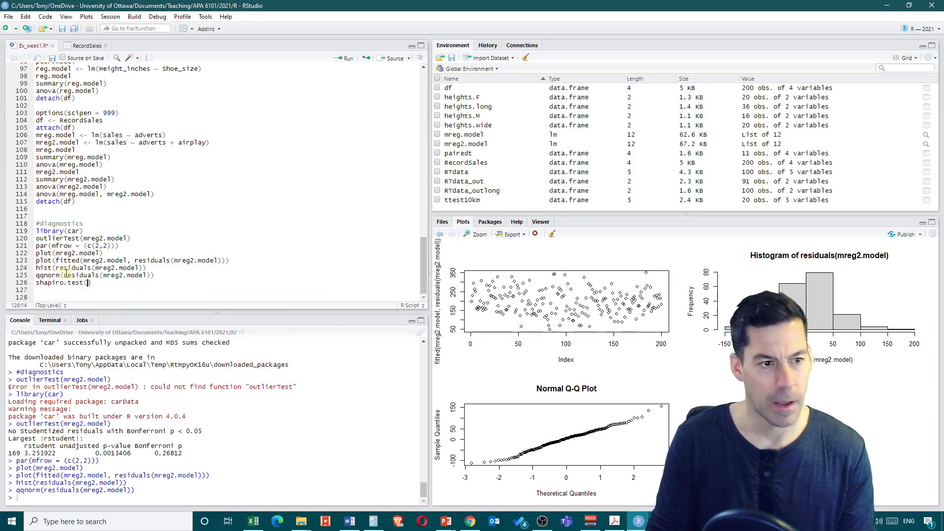
left_click_drag(64, 275, 152, 277)
key("ctrl+c")
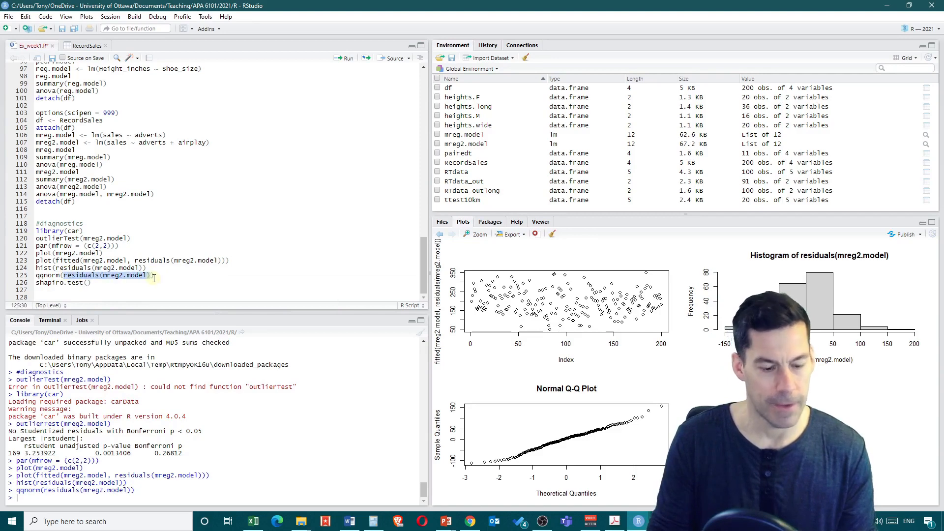
left_click(87, 283)
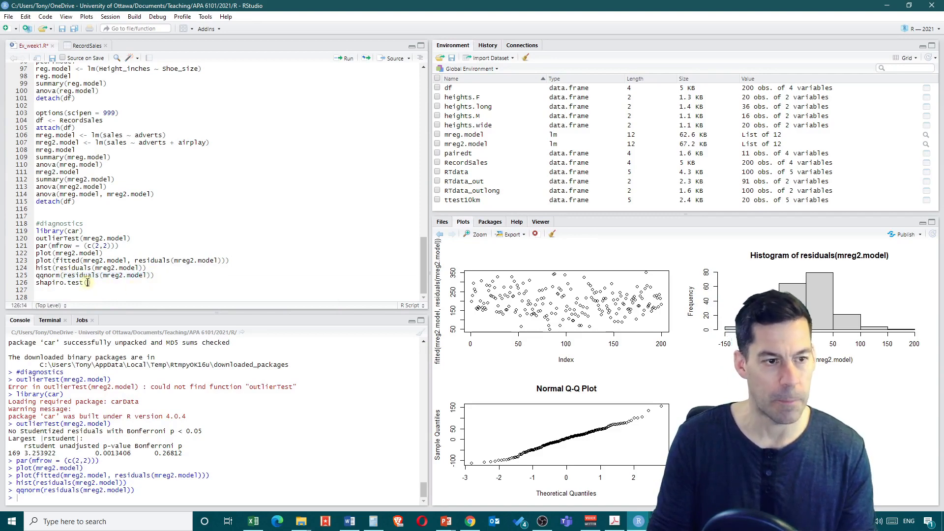
key("ctrl+v")
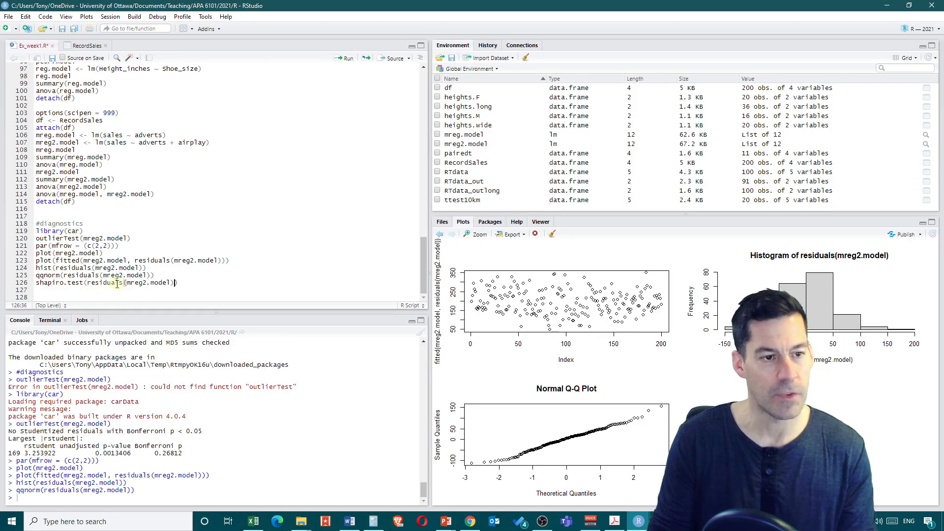
left_click(181, 282)
key("ctrl+Return")
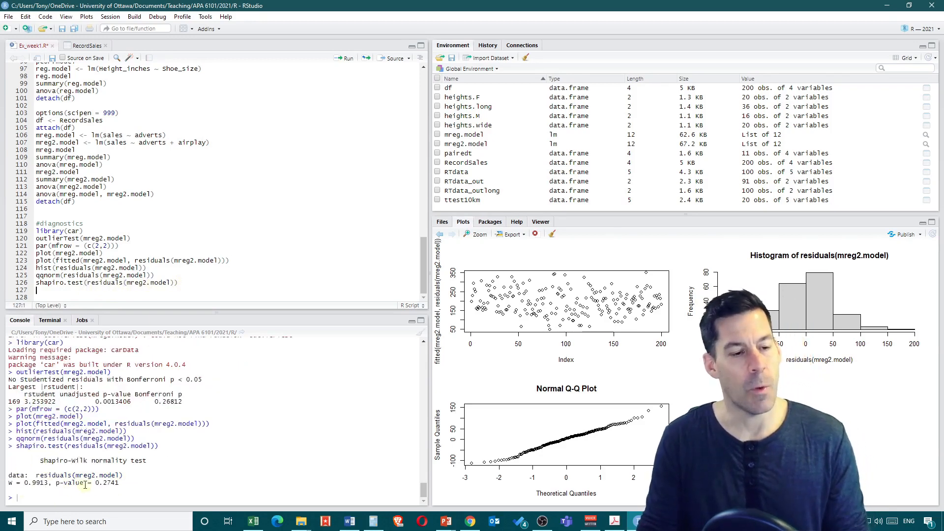
left_click_drag(55, 483, 125, 485)
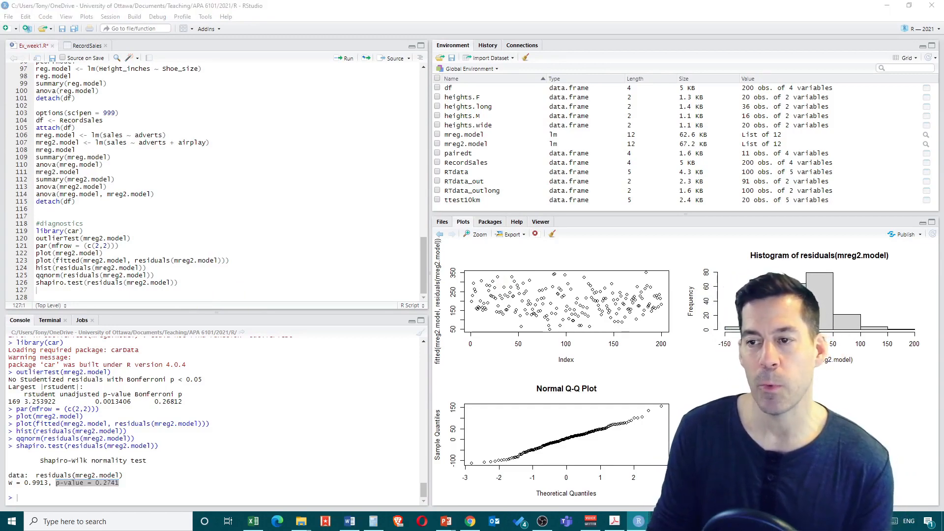
Step: Add durbinWatsonTest(mreg2.model) below the Shapiro test line, run it and highlight the D-W statistic in the console
left_click(235, 288)
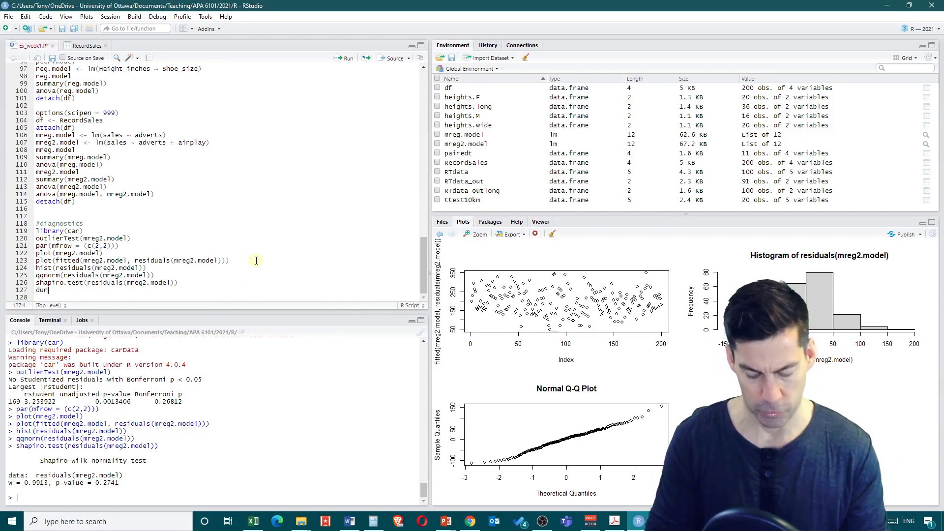
type("binwa")
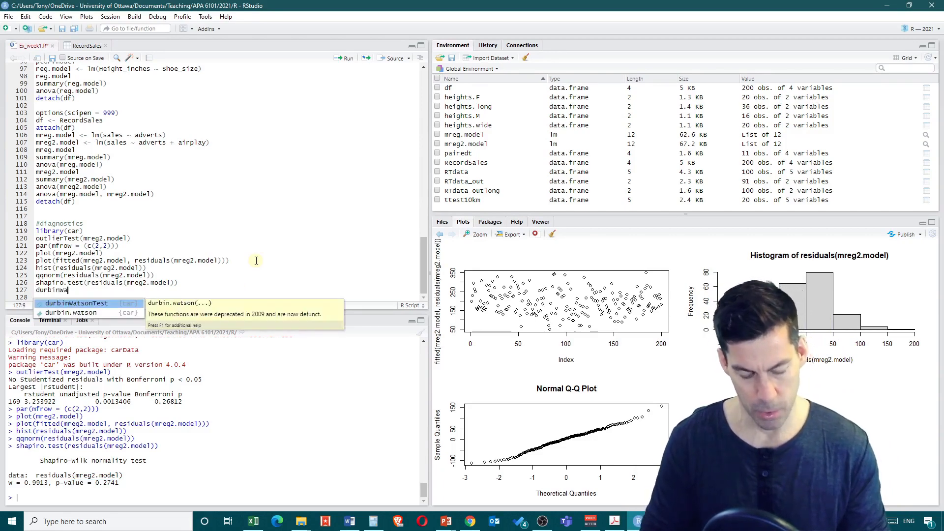
left_click(78, 304)
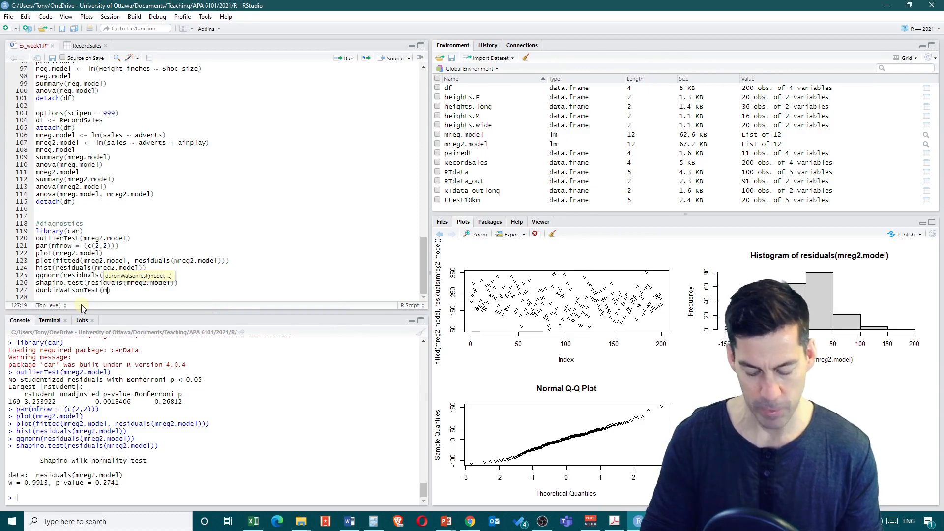
type("mreg2.m")
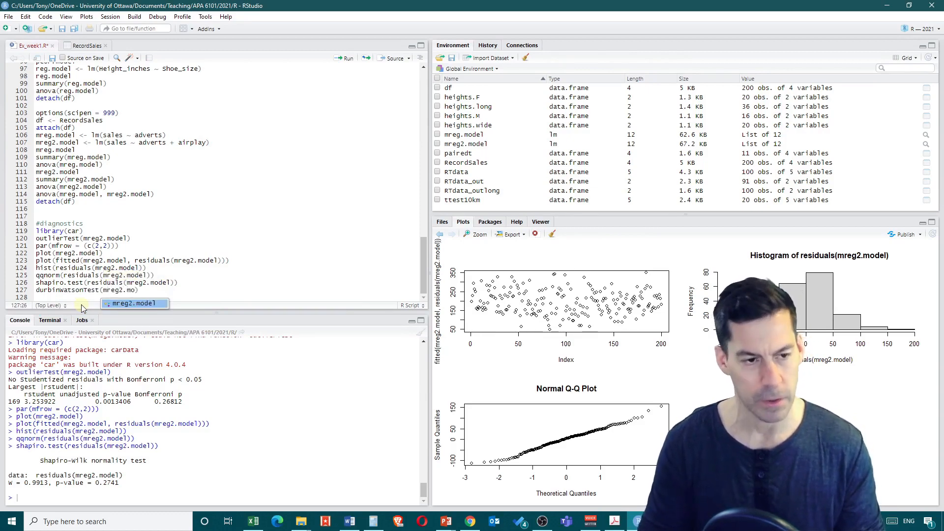
type("o")
key("Return")
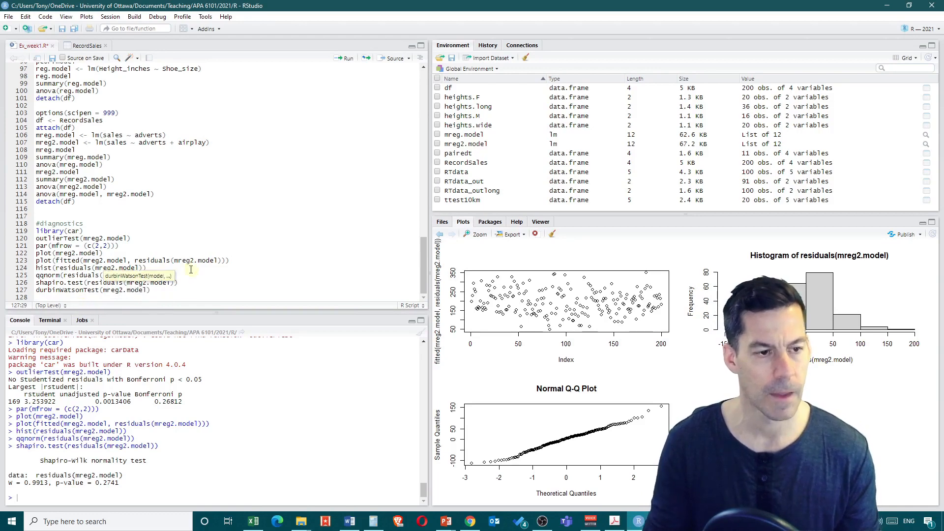
type(")")
key("ctrl+Return")
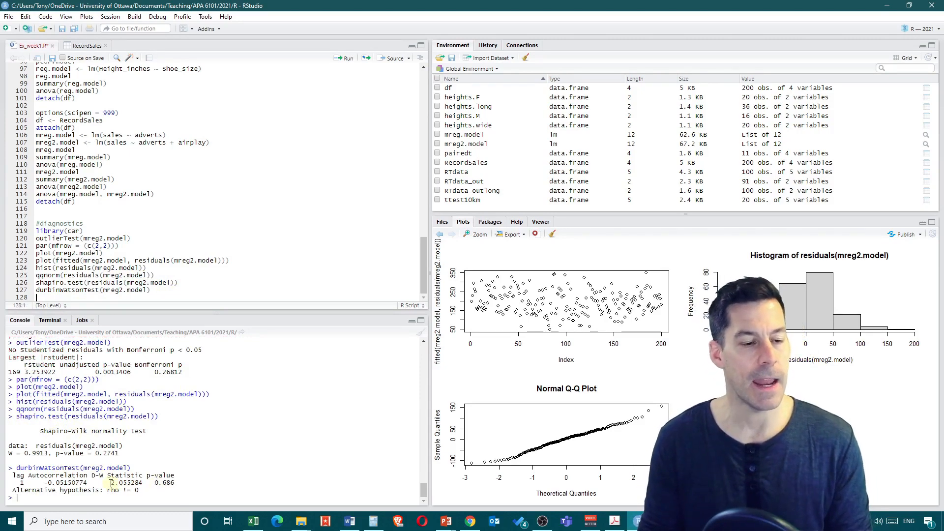
left_click_drag(111, 484, 143, 484)
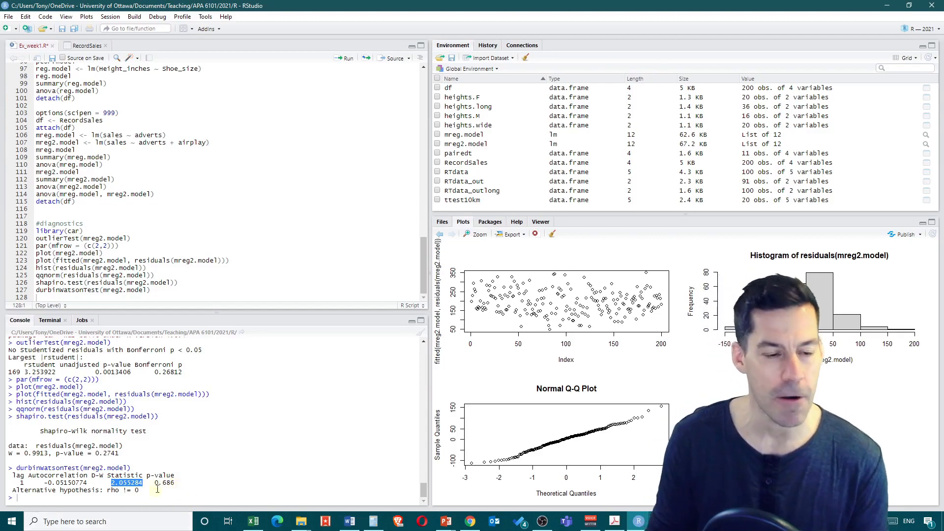
Step: Add vif(mreg2.model) on a new line below the Durbin-Watson test and run it
left_click(178, 295)
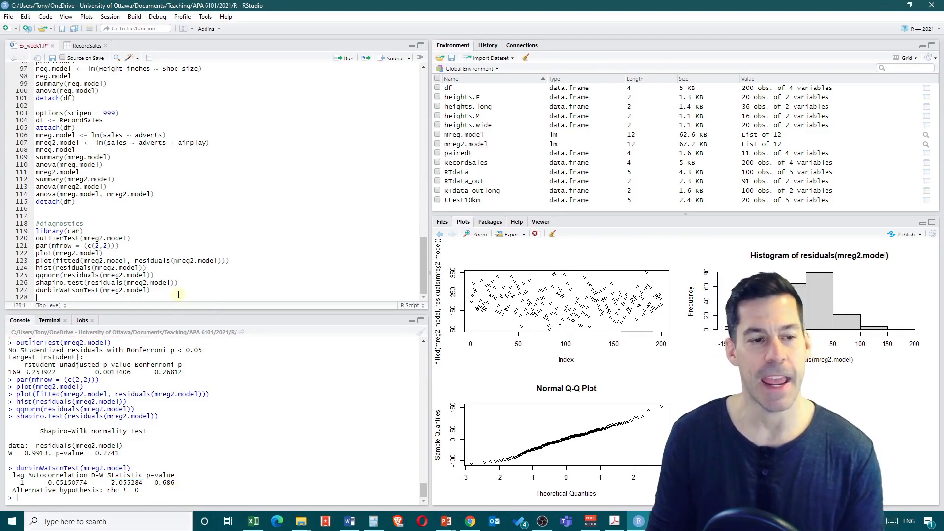
left_click(186, 286)
key("Down")
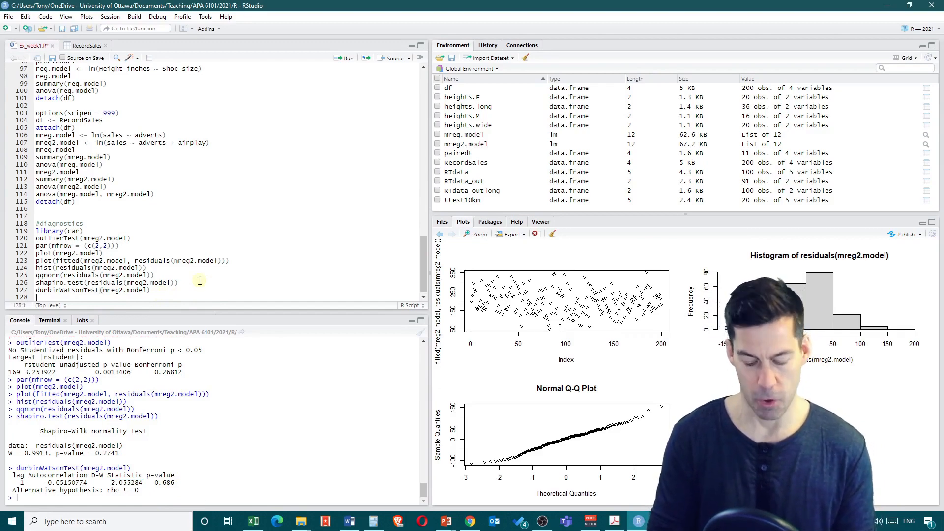
type("vif(")
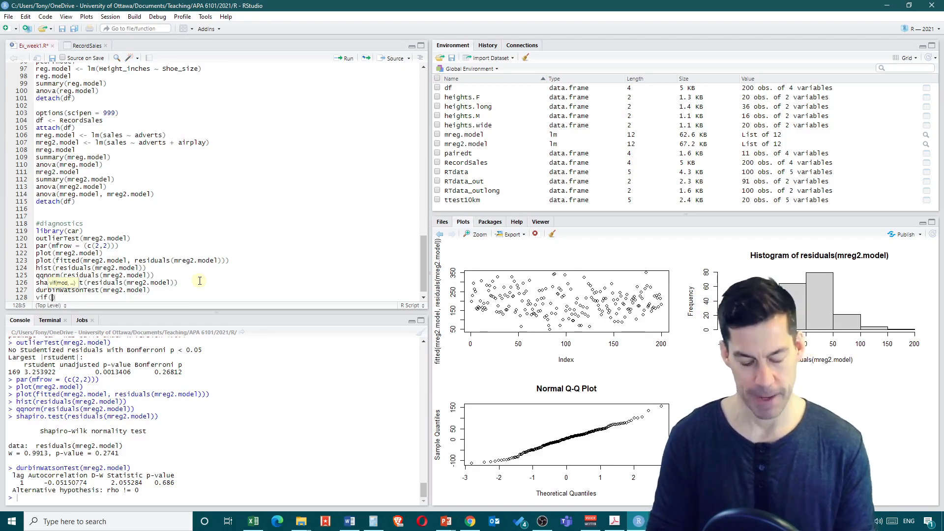
type("mreg")
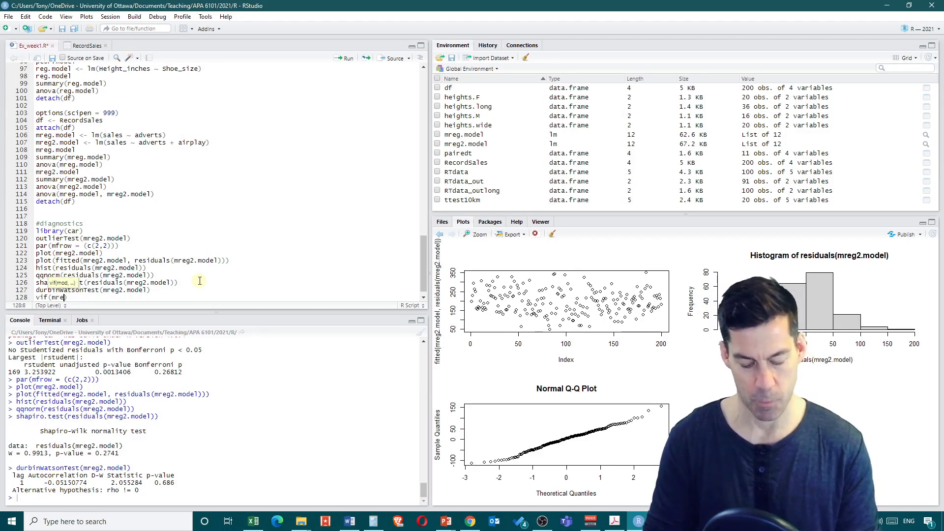
left_click(82, 320)
key("ctrl+Return")
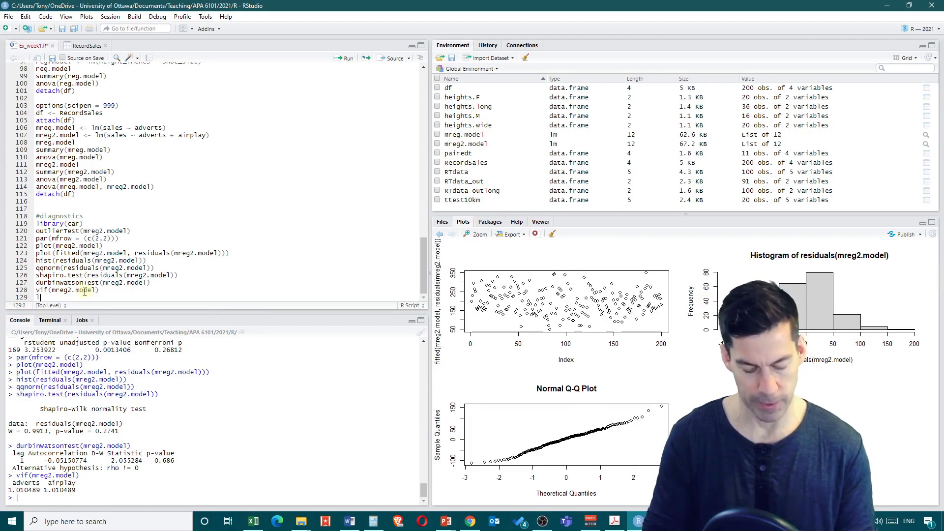
Step: Add leveragePlots(mreg2.model) below the vif line, kept on a single line, and run it to draw the leverage plots
type("everage")
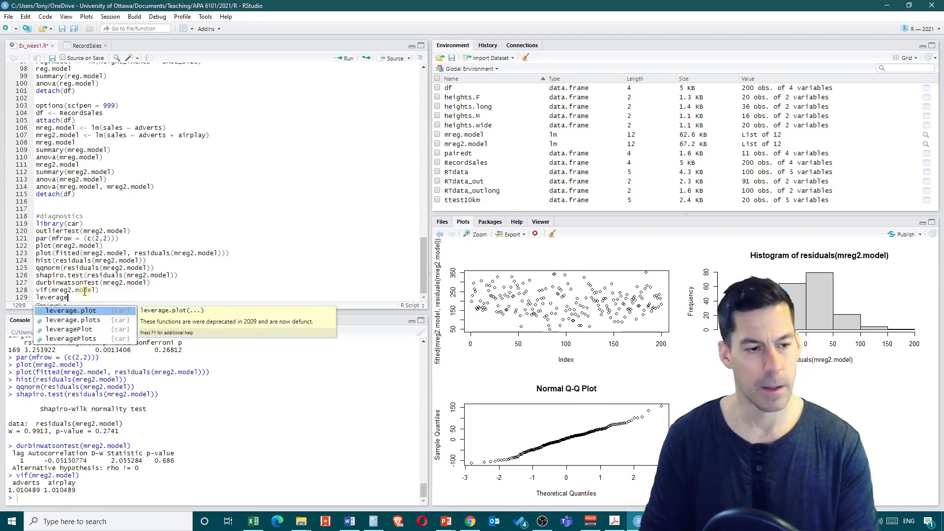
left_click(86, 340)
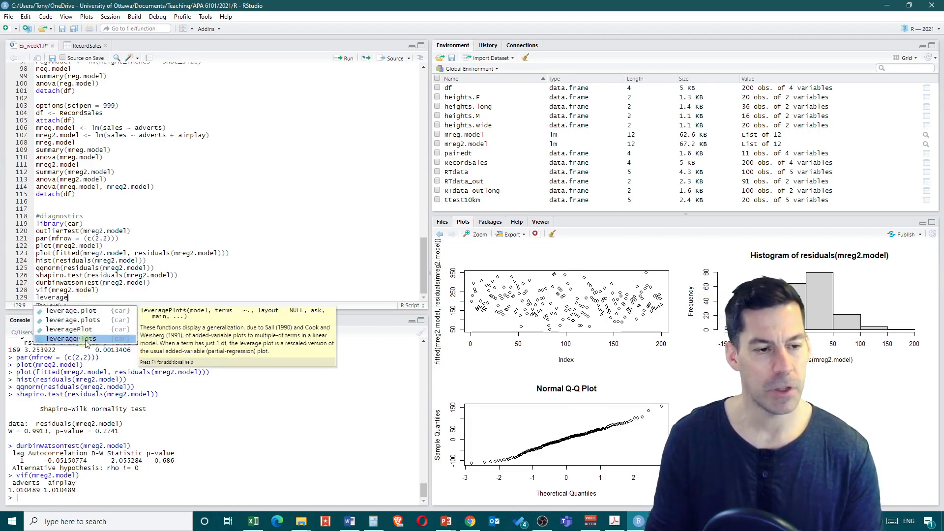
left_click(85, 339)
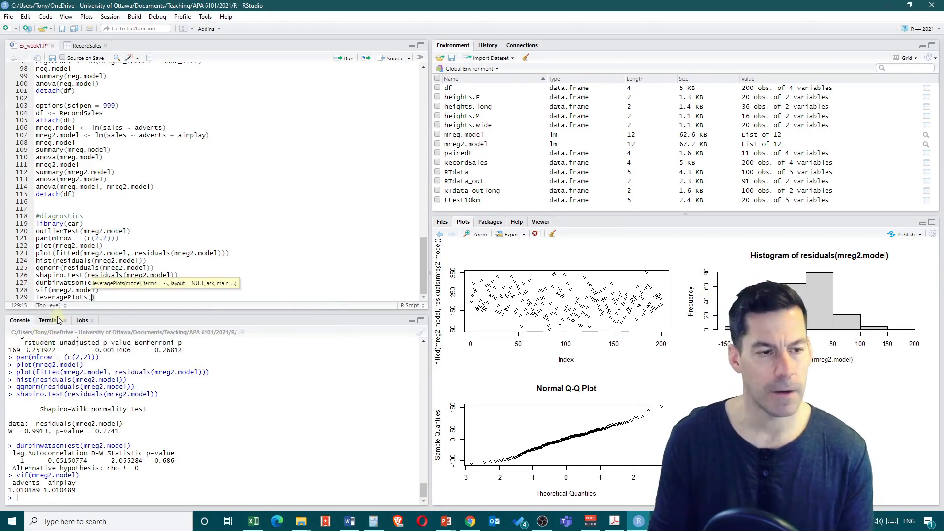
type("mreg")
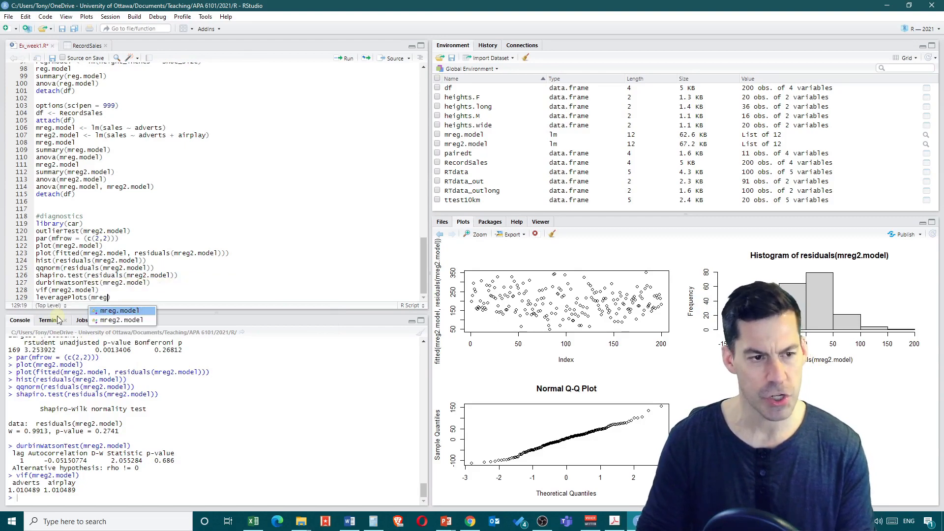
left_click(147, 323)
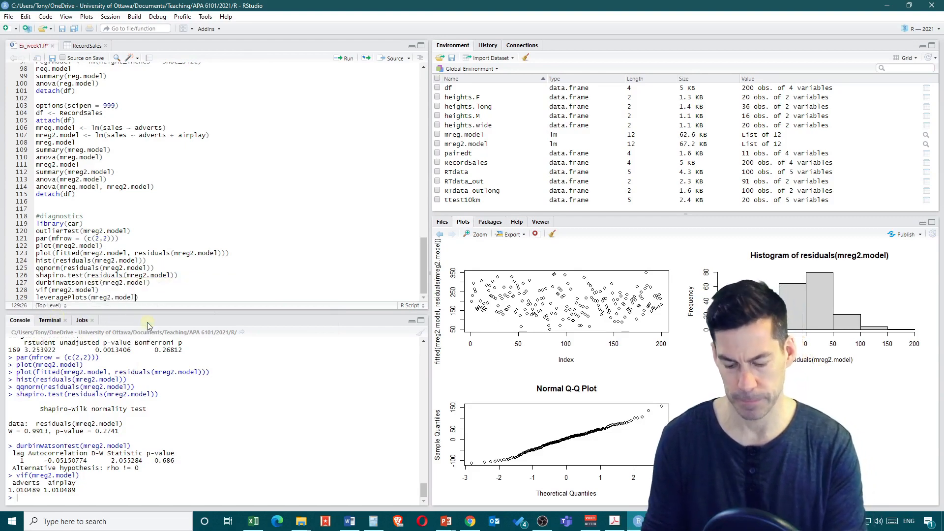
key("Return")
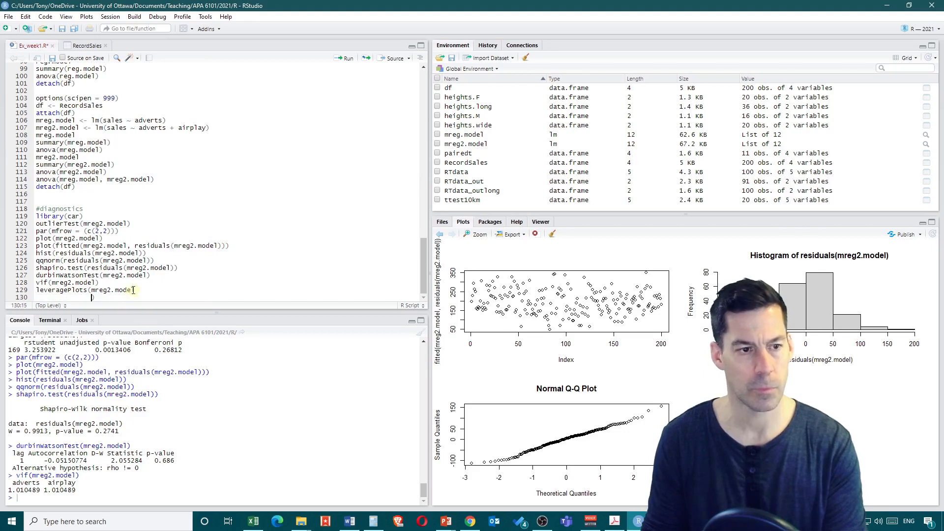
key("BackSpace")
key("BackSpace")
key("BackSpace")
key("BackSpace")
key("BackSpace")
key("BackSpace")
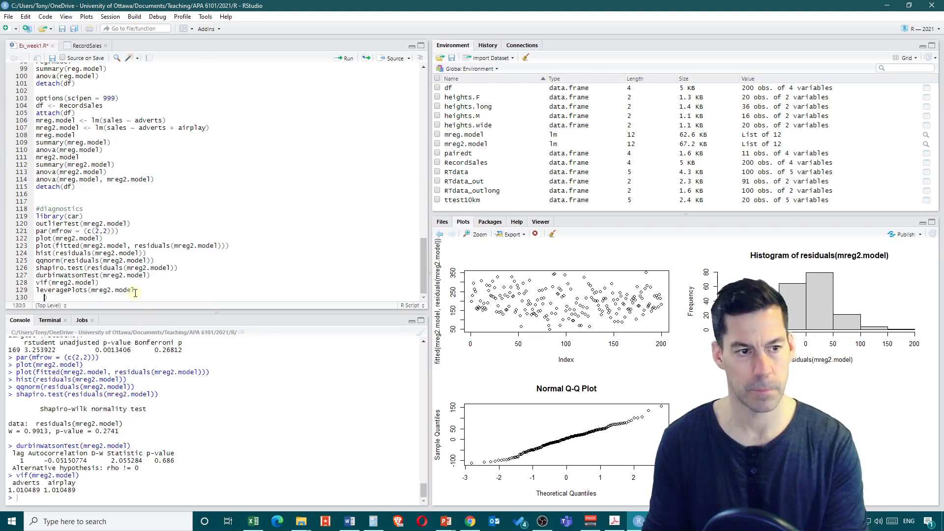
key("BackSpace")
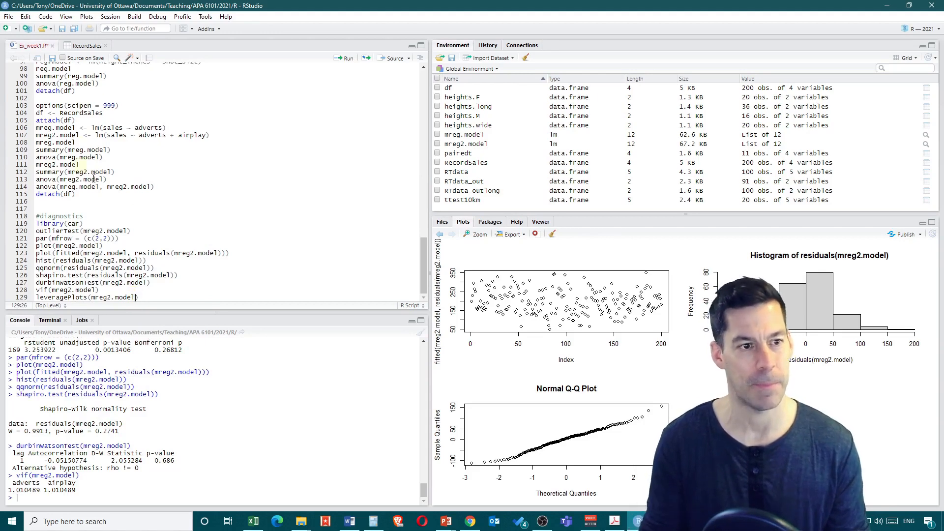
key("ctrl+Return")
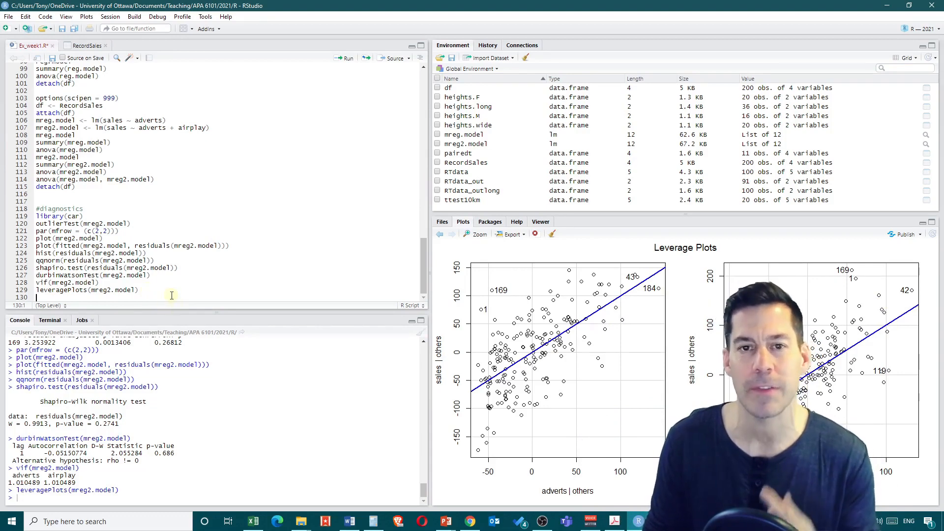
Step: Add mreg2.cooks <- cooks.distance(mreg2.model) below the leveragePlots line and run it to store the Cook's distances
left_click(145, 290)
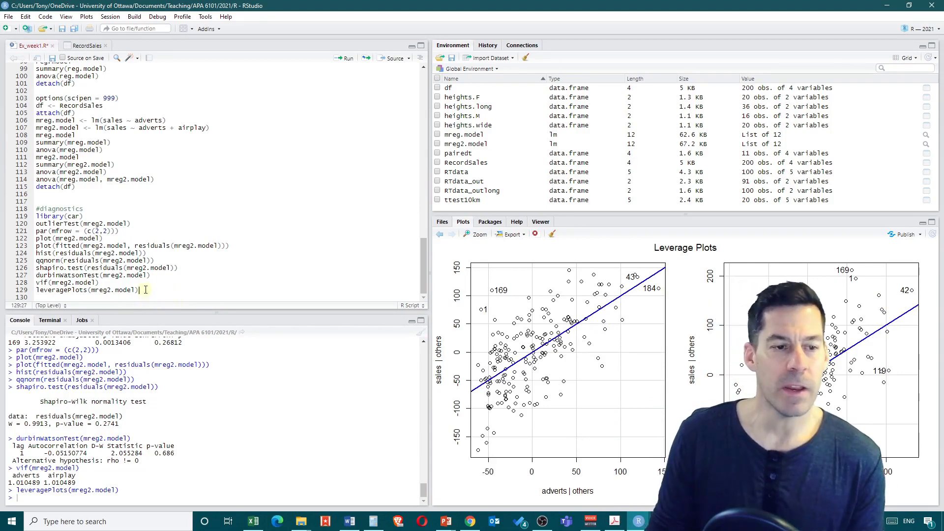
key("Down")
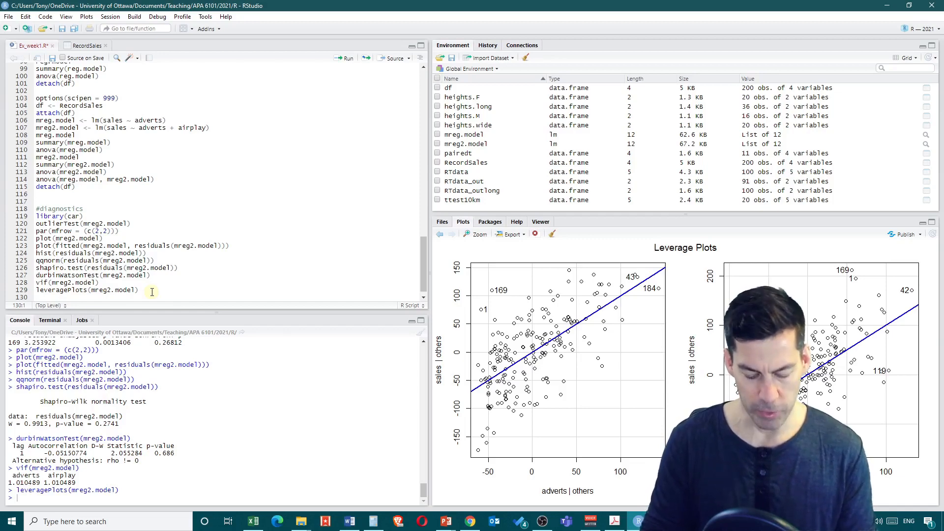
type("mreg2")
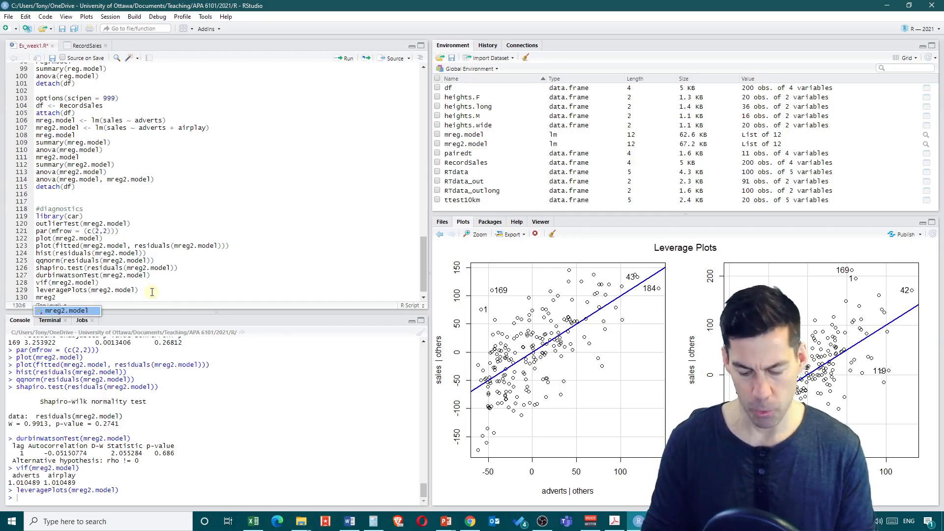
type(".cooks")
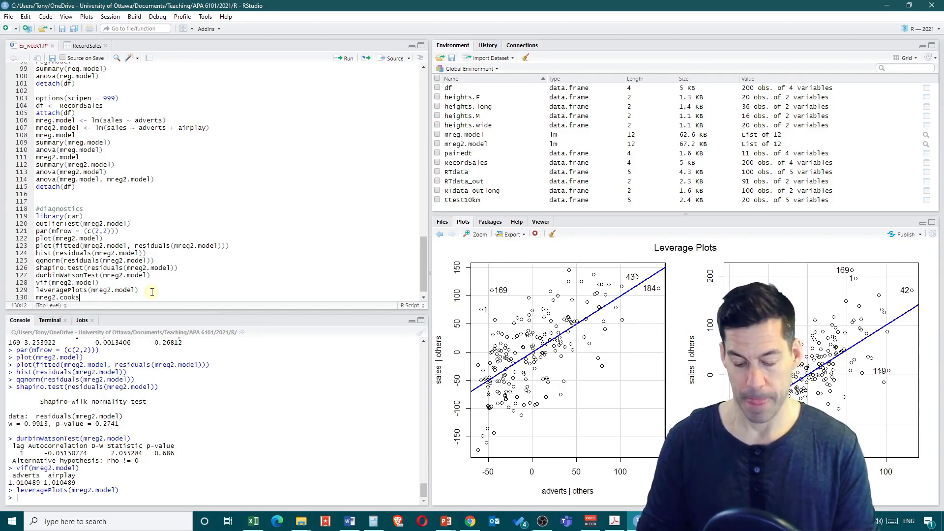
type(" <- ")
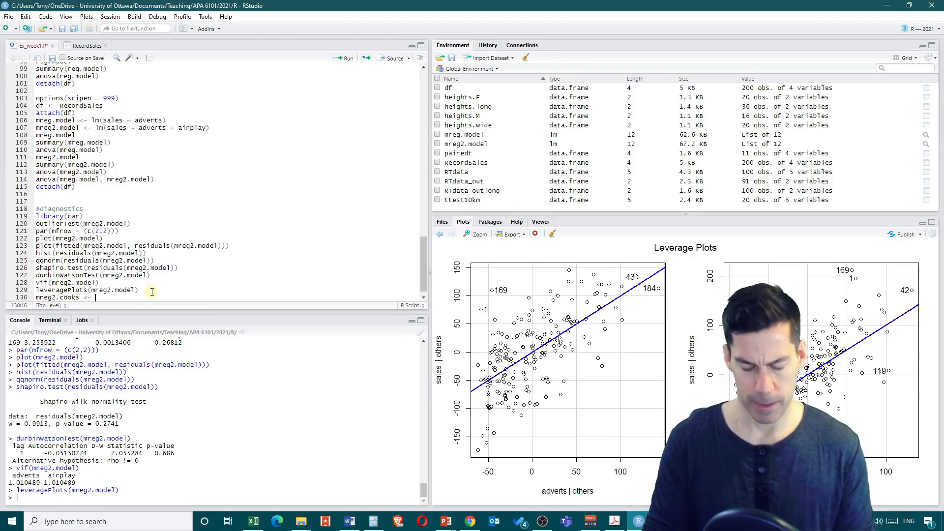
type("cooks")
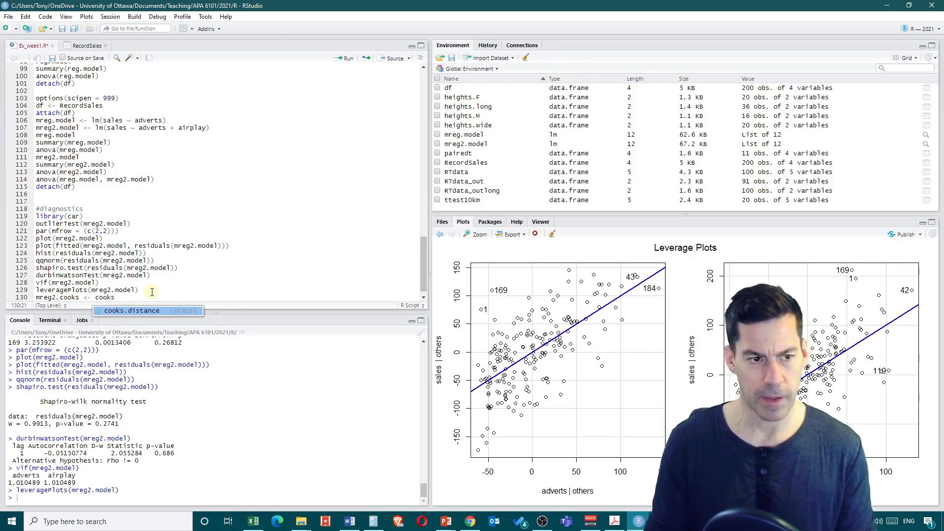
left_click(155, 308)
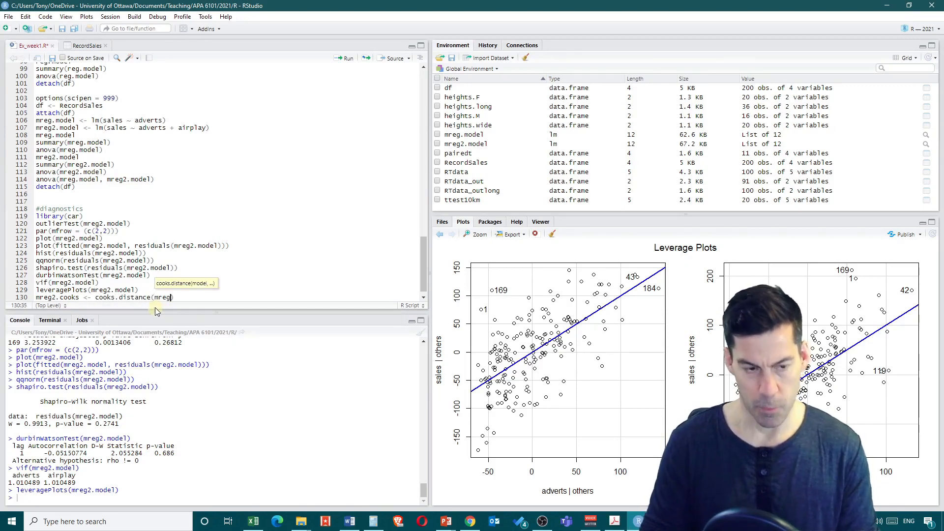
type("mreg2")
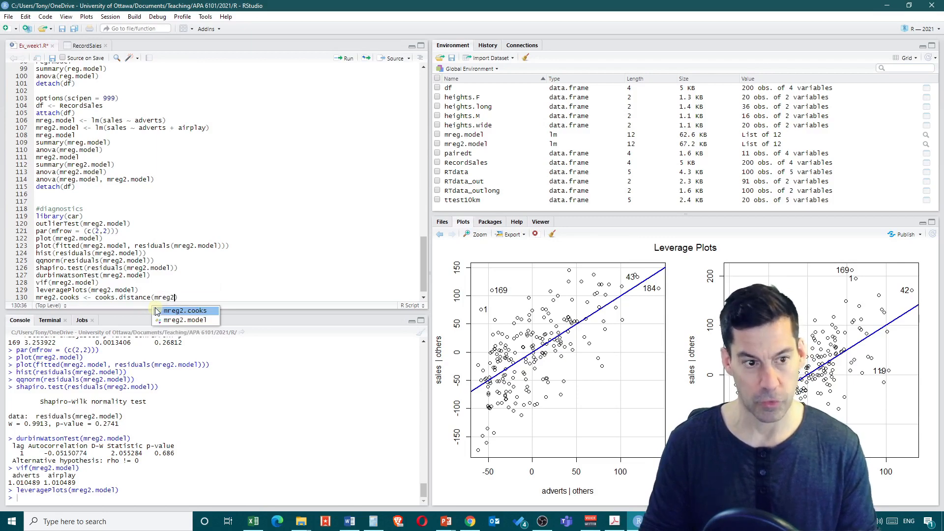
type(".model")
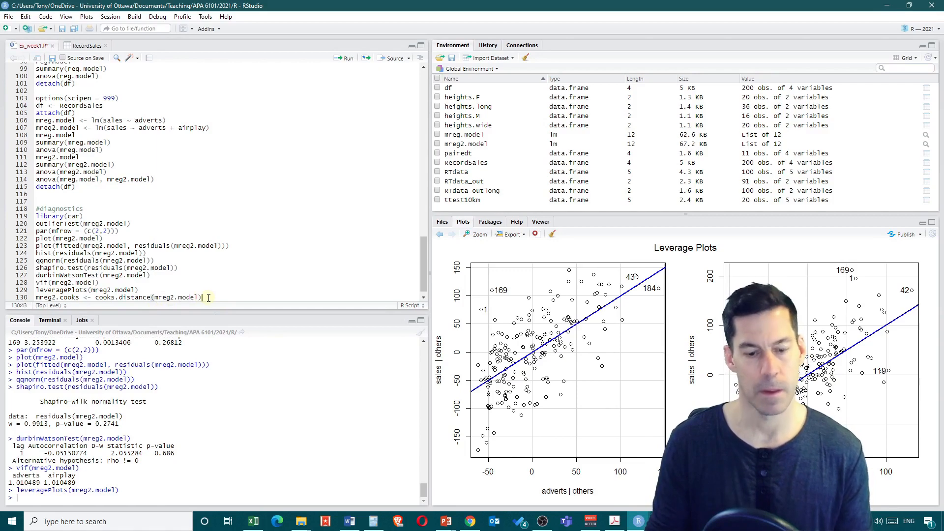
key("ctrl+Return")
scroll(496, 149, "down", 1)
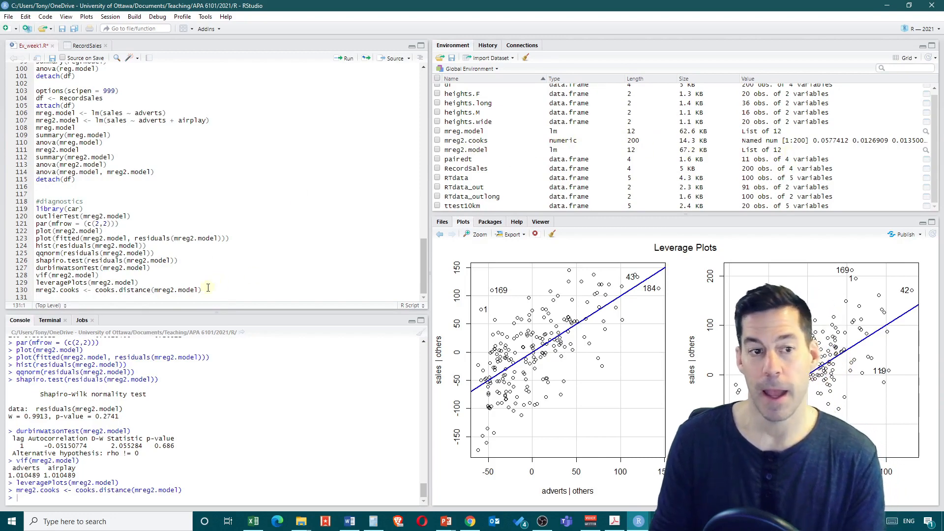
Step: Add max(mreg2.cooks) below the Cook's distance line and run it to get the largest Cook's distance
left_click(246, 286)
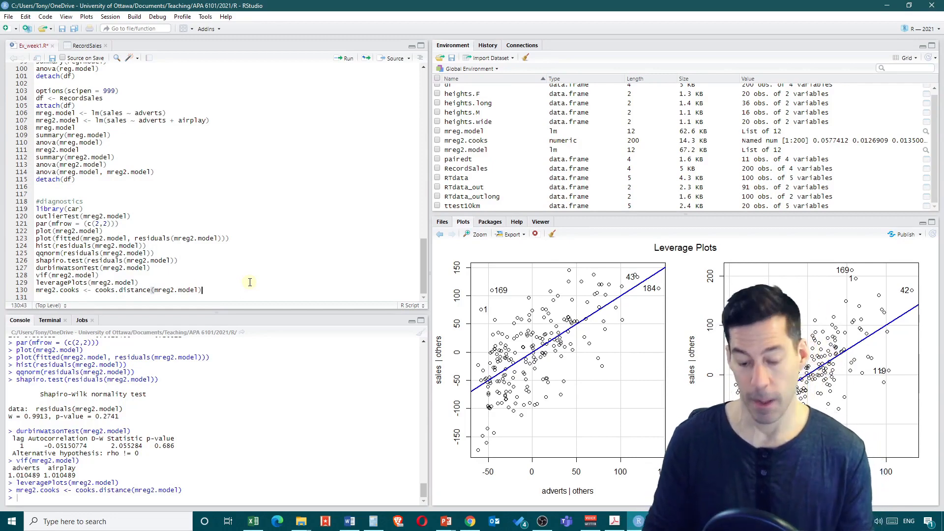
key("Return")
type("max(")
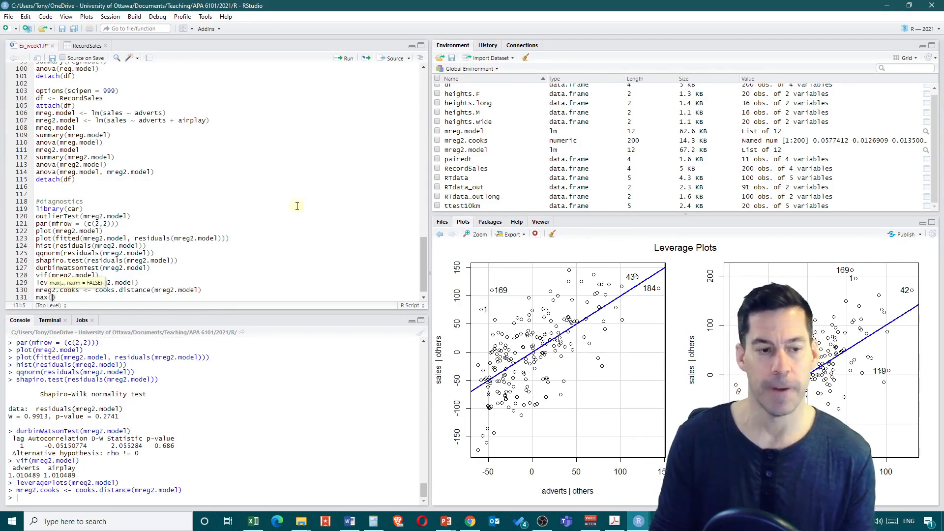
type("mreg")
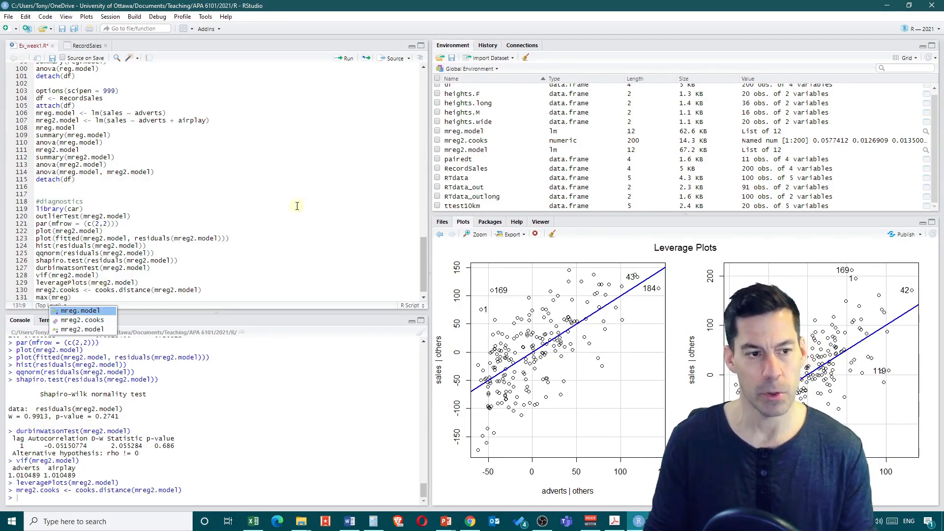
type("2")
left_click(98, 312)
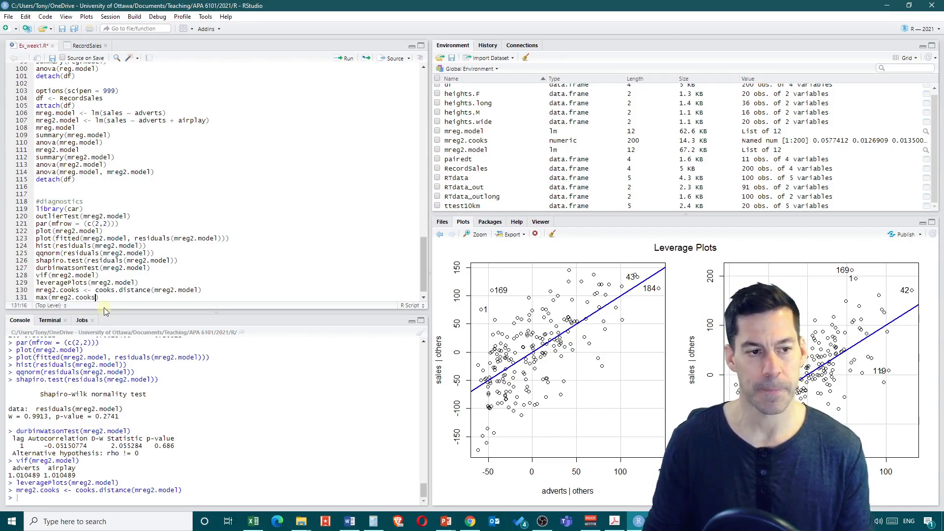
type(")")
key("ctrl+Return")
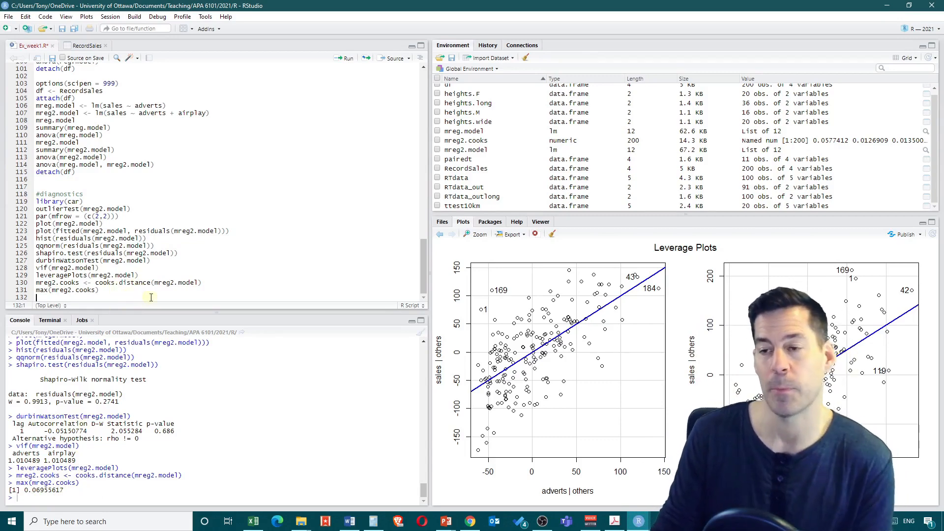
Step: Add mreg2.lev <- hatvalues(mreg2.model) below the max(mreg2.cooks) line and run it to store the leverage values
left_click(111, 289)
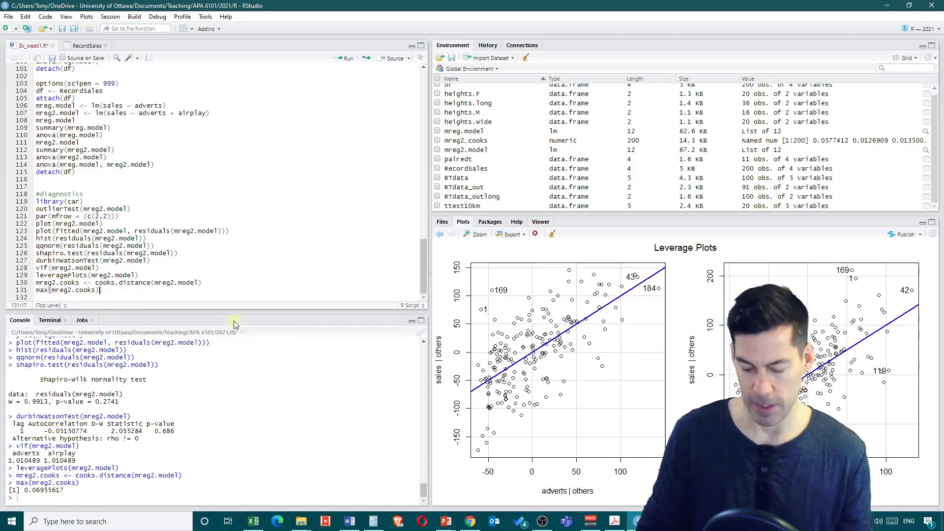
key("Down")
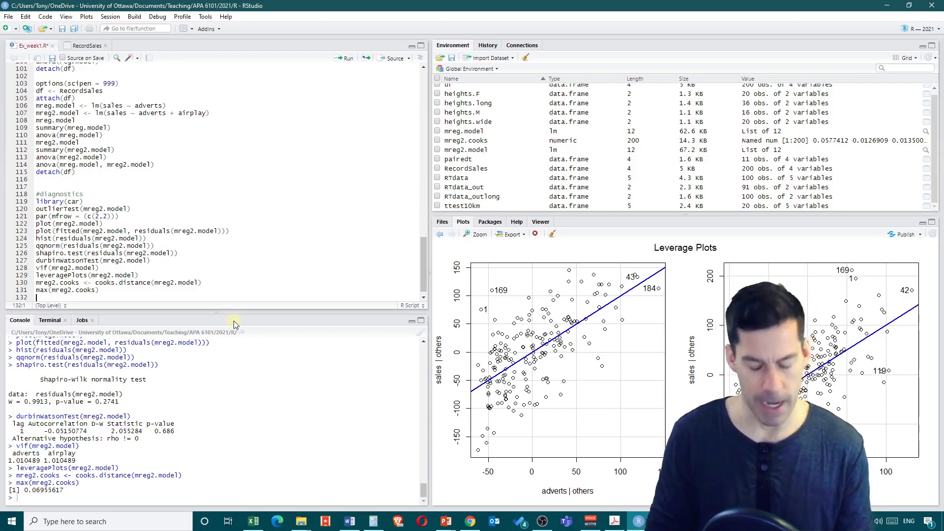
type("mreg2")
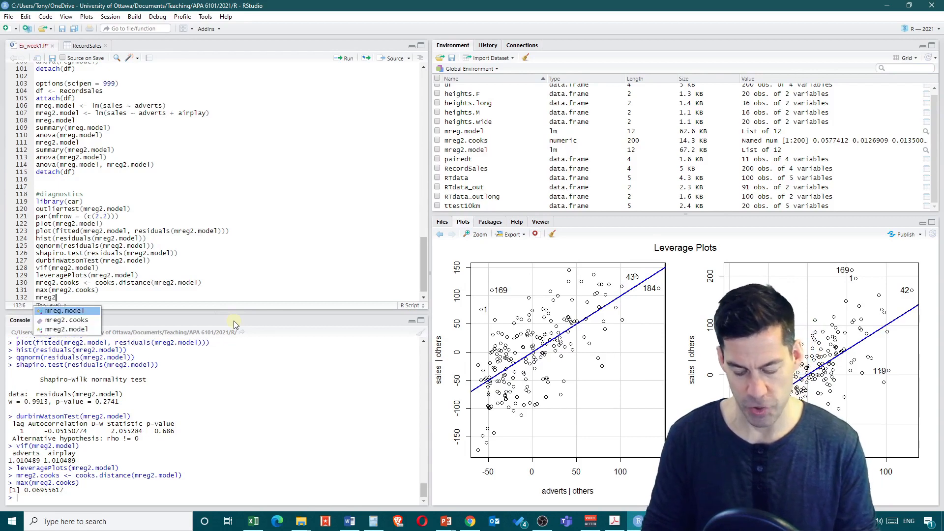
type(".lev")
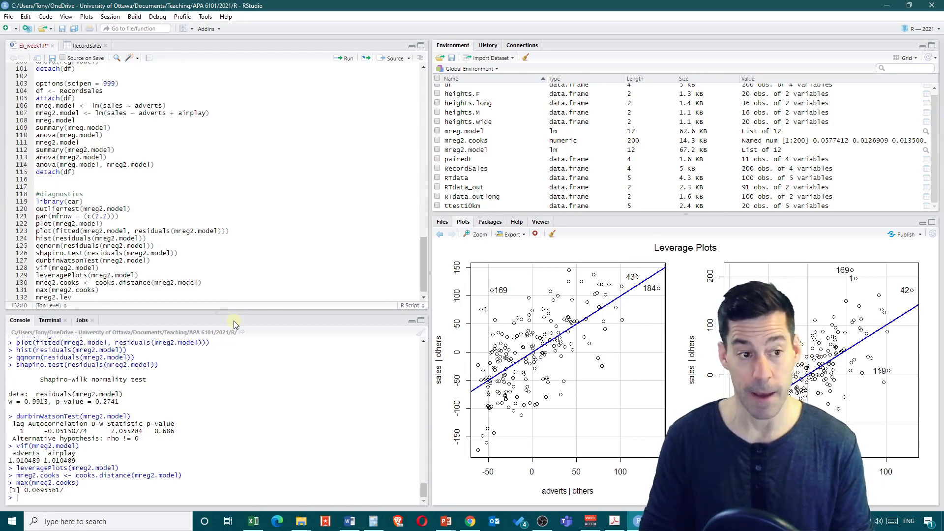
type(" <")
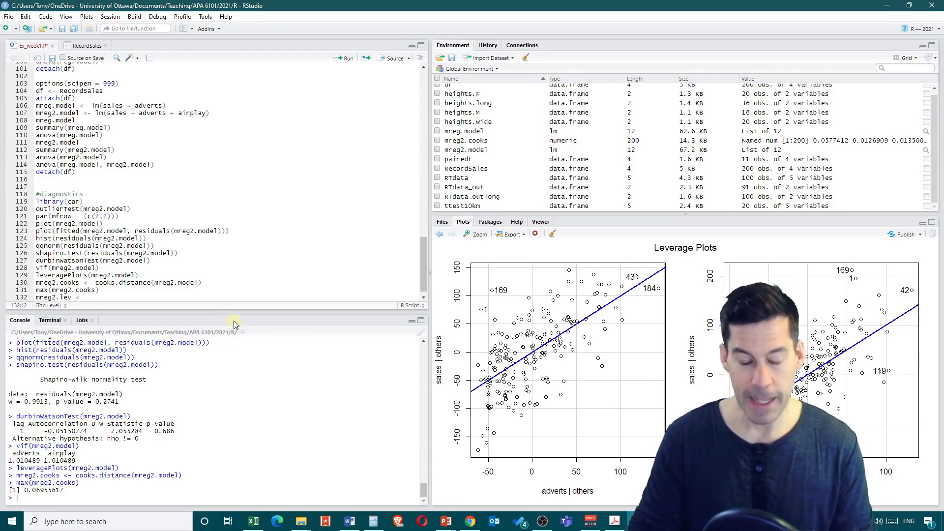
type("-")
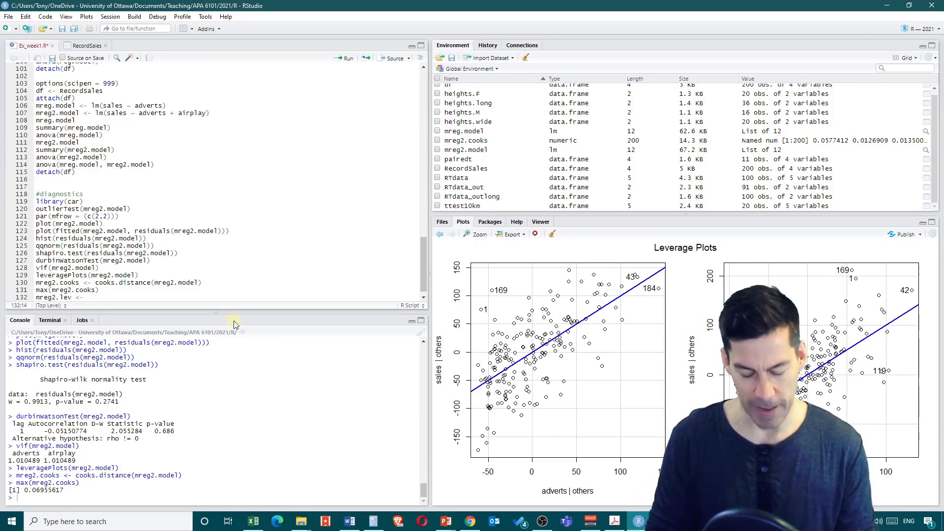
type(" hatvalues")
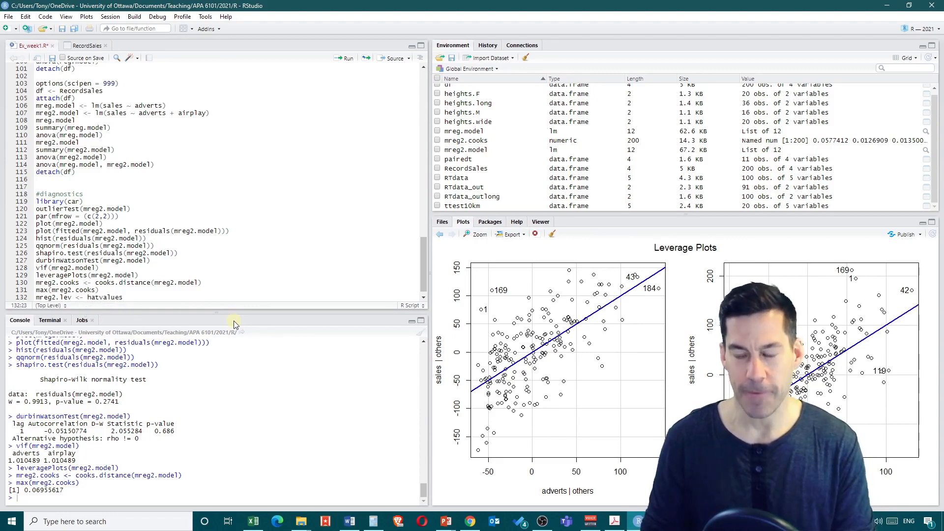
type("(")
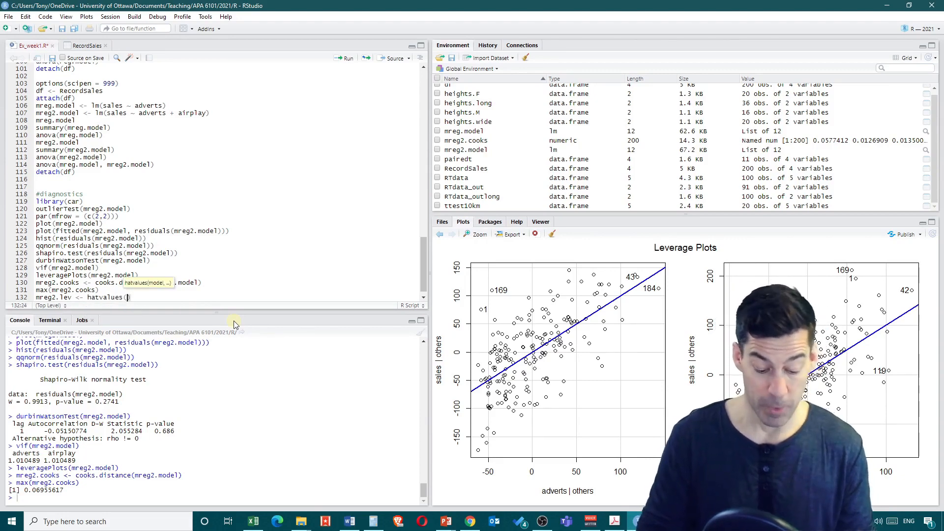
type("mreg2.")
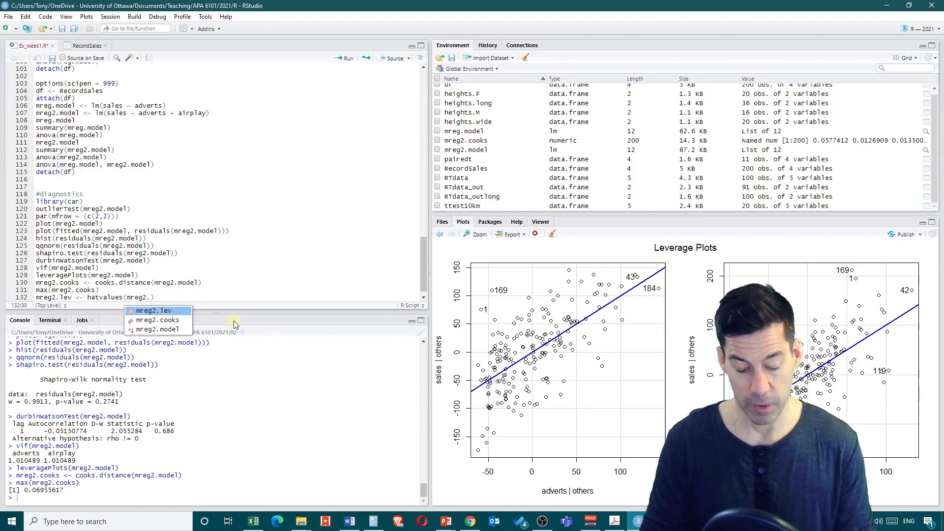
type("model")
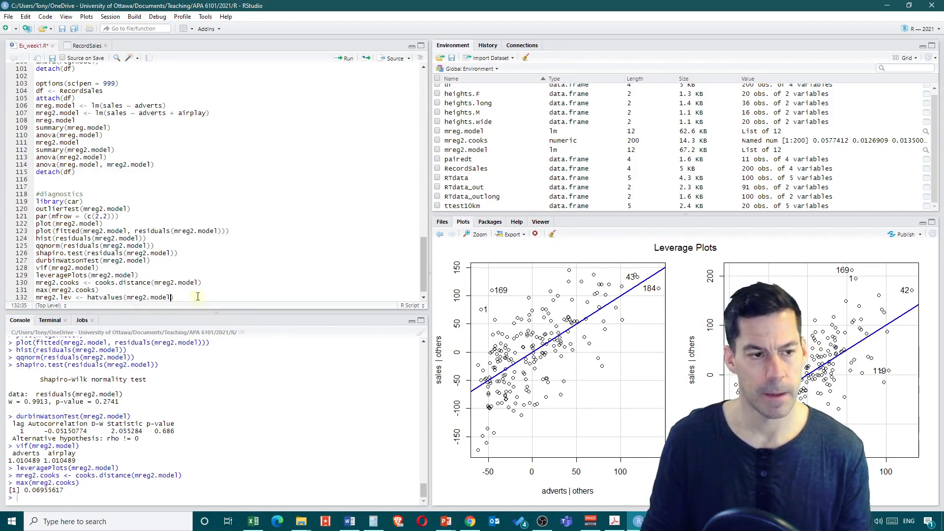
key("Up")
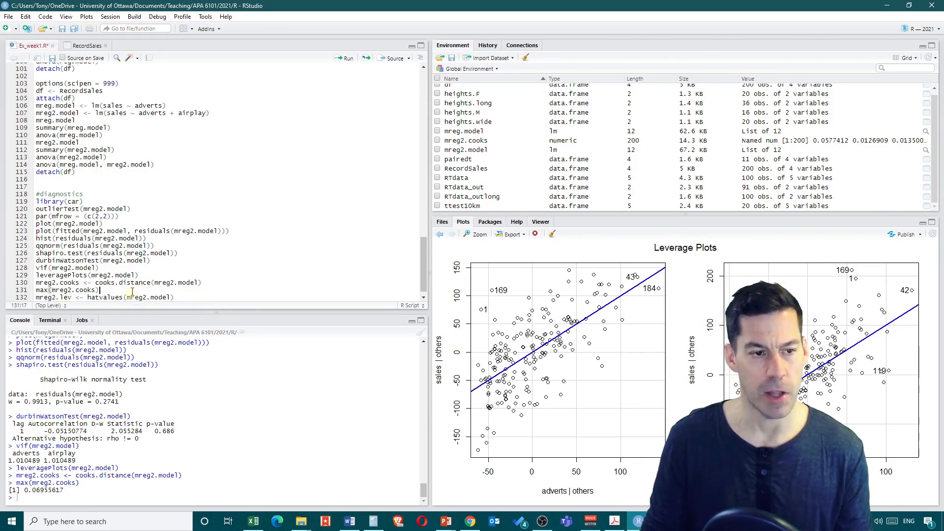
left_click(190, 297)
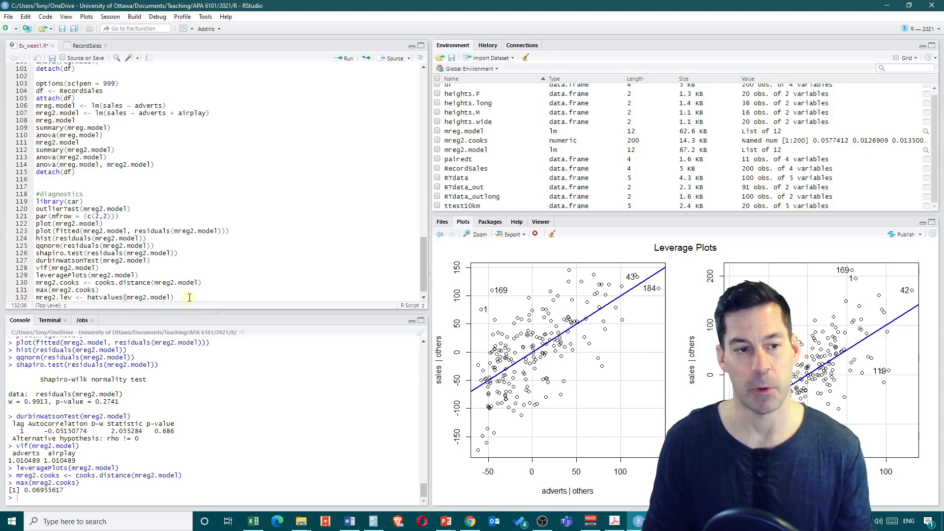
key("ctrl+Return")
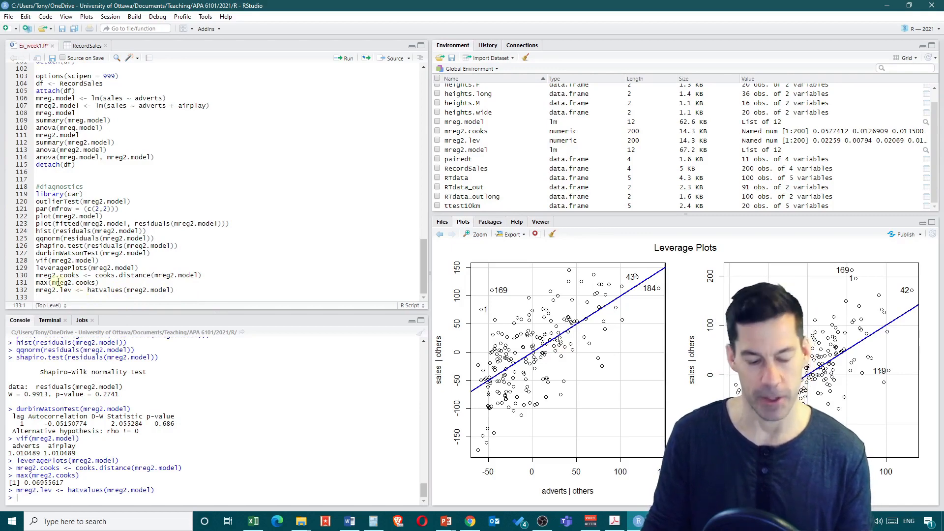
Step: Add max(mreg2.lev) below the hatvalues line and run it to get the largest leverage value
type("max")
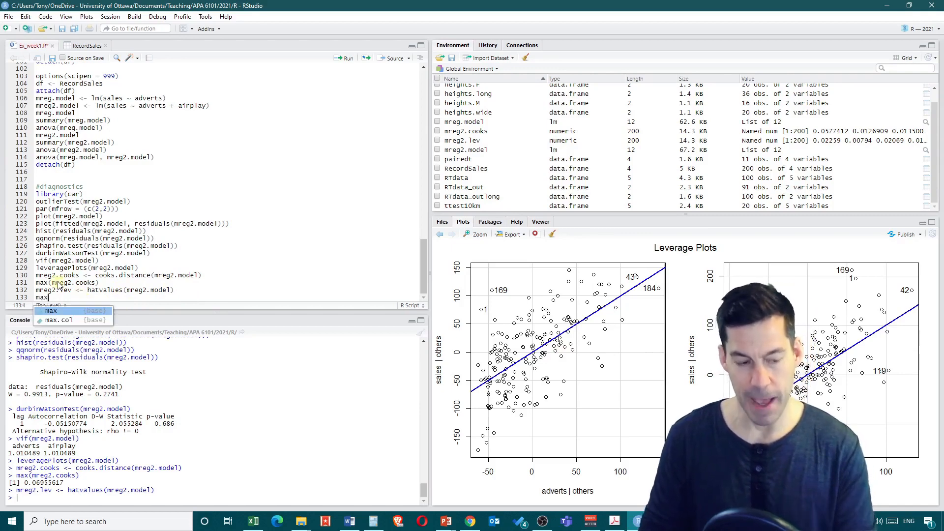
type("(mreg")
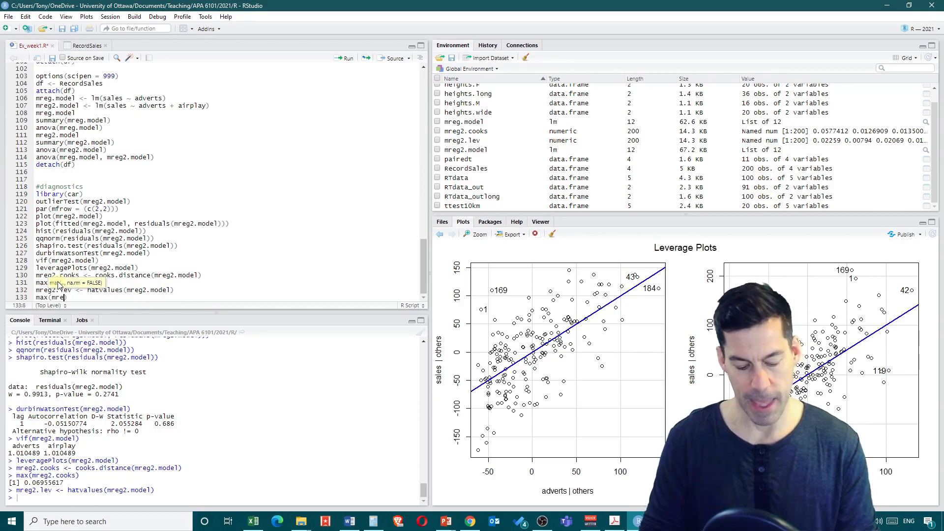
type("2")
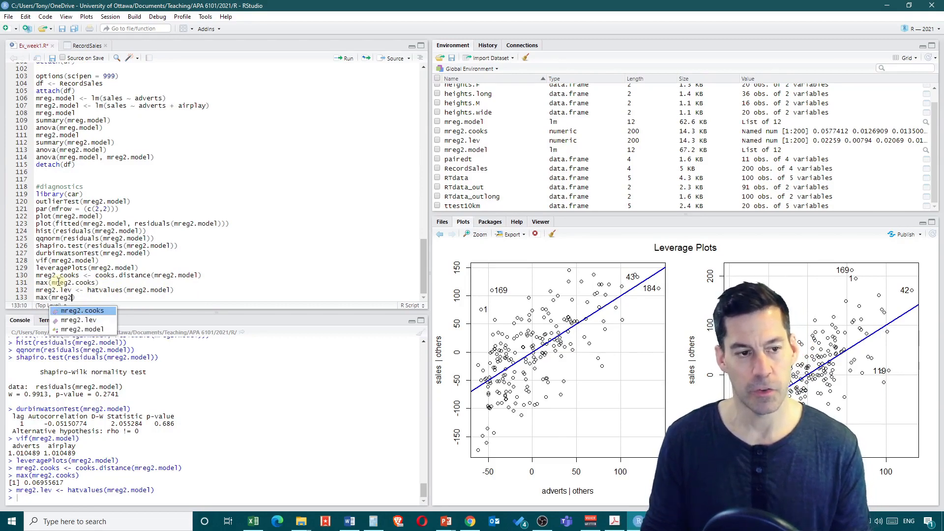
type(".lev")
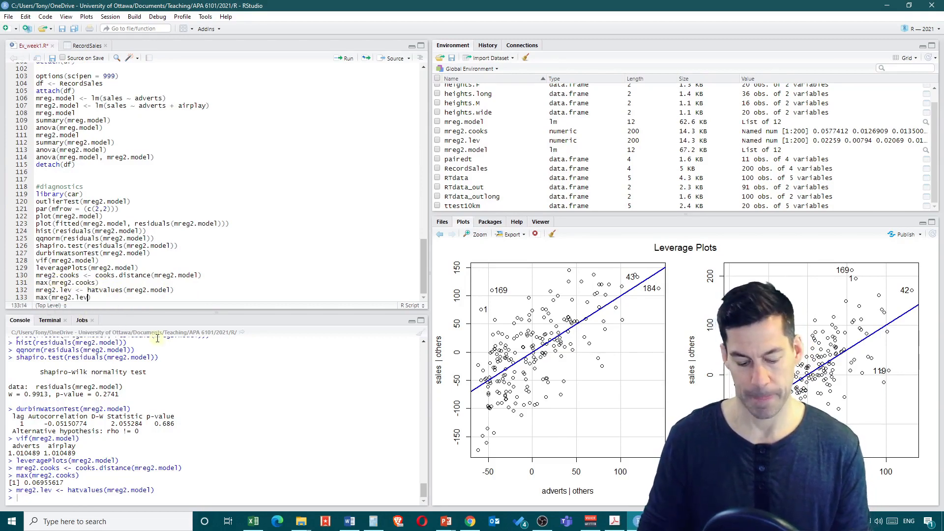
key("ctrl+Return")
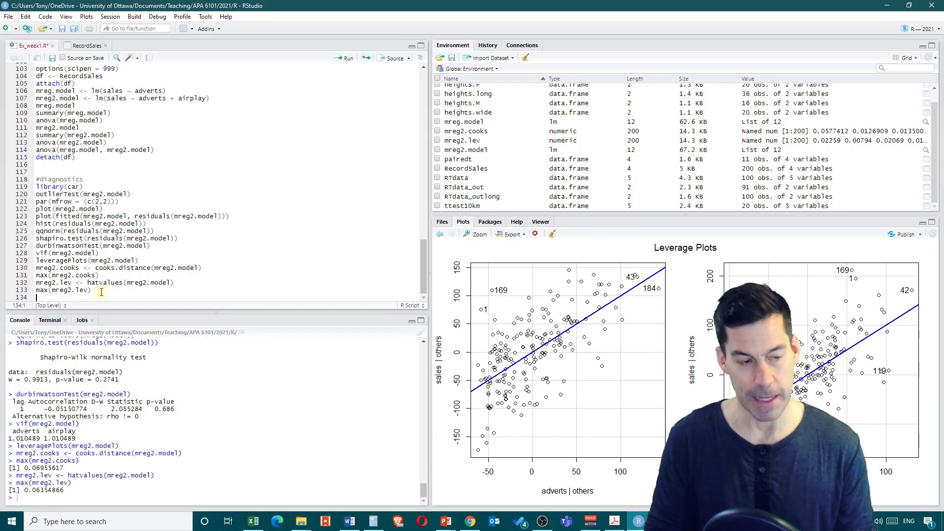
Step: Add mean(mreg2.lev) below the max(mreg2.lev) line and run it to get the average leverage
type("mean(")
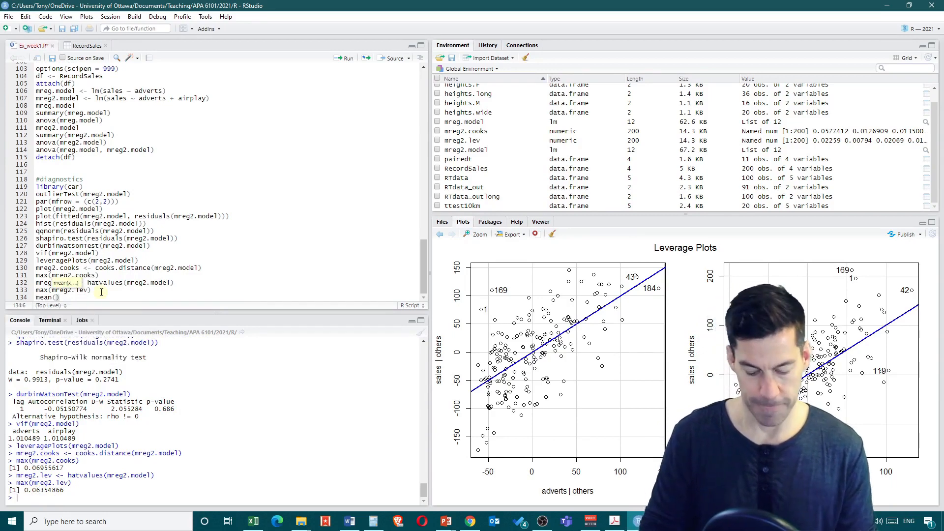
type("mreg2.le")
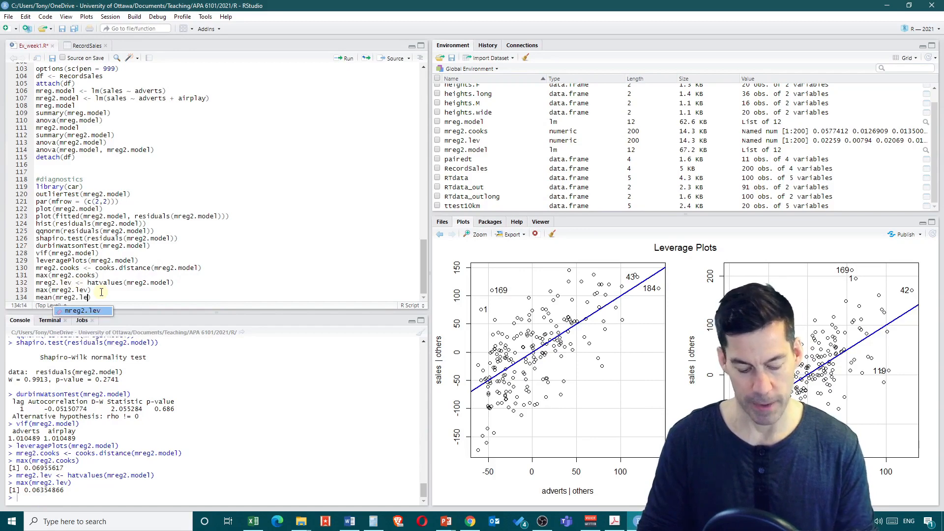
type("v")
key("Up")
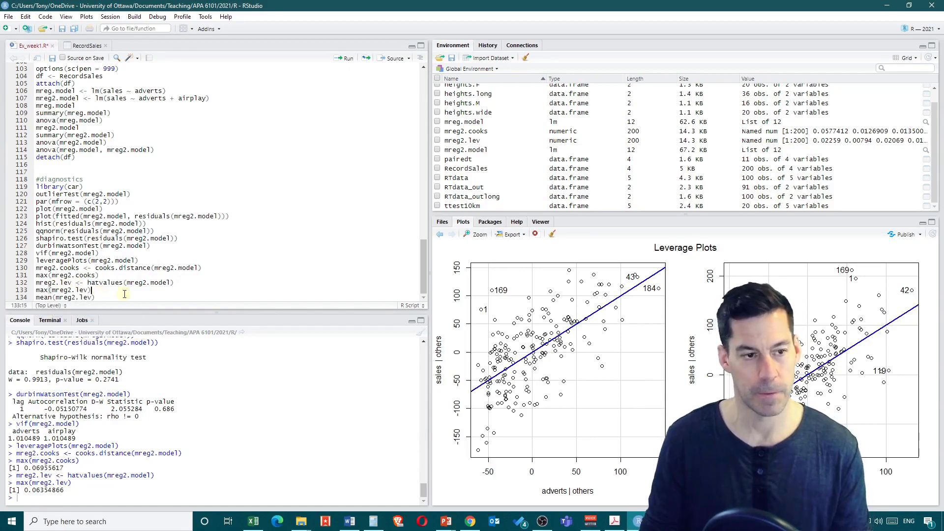
key("Down")
key("ctrl+Return")
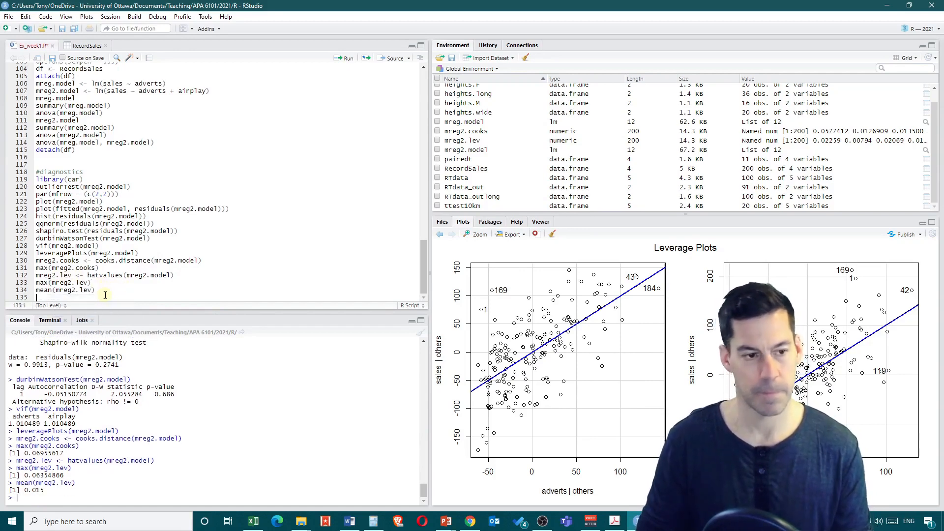